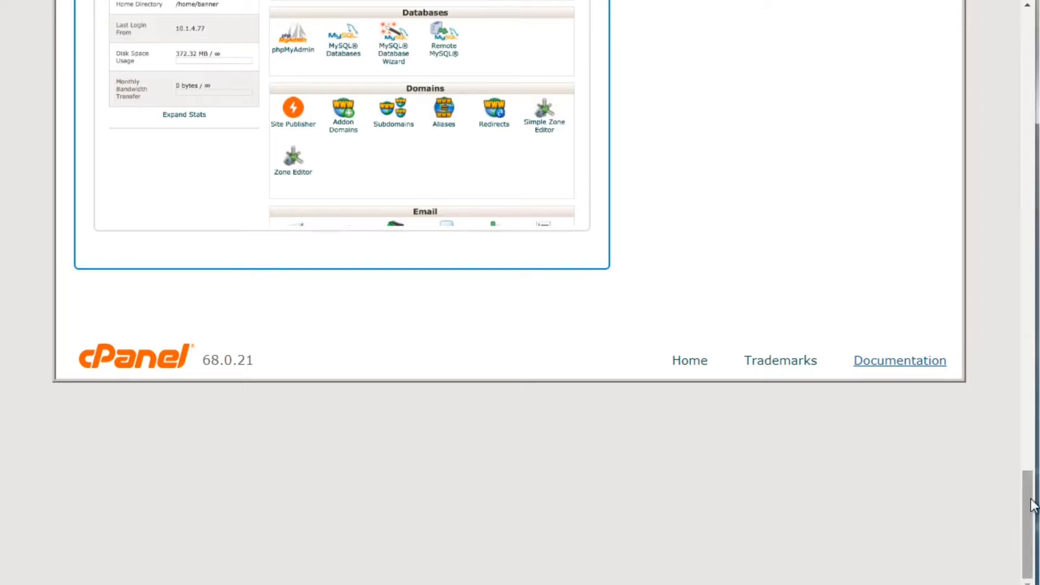
- Open the Change Style page from the user preferences in the page header
{"action": "left_click_drag", "start_coordinate": [1028, 502], "coordinate": [1023, 446]}
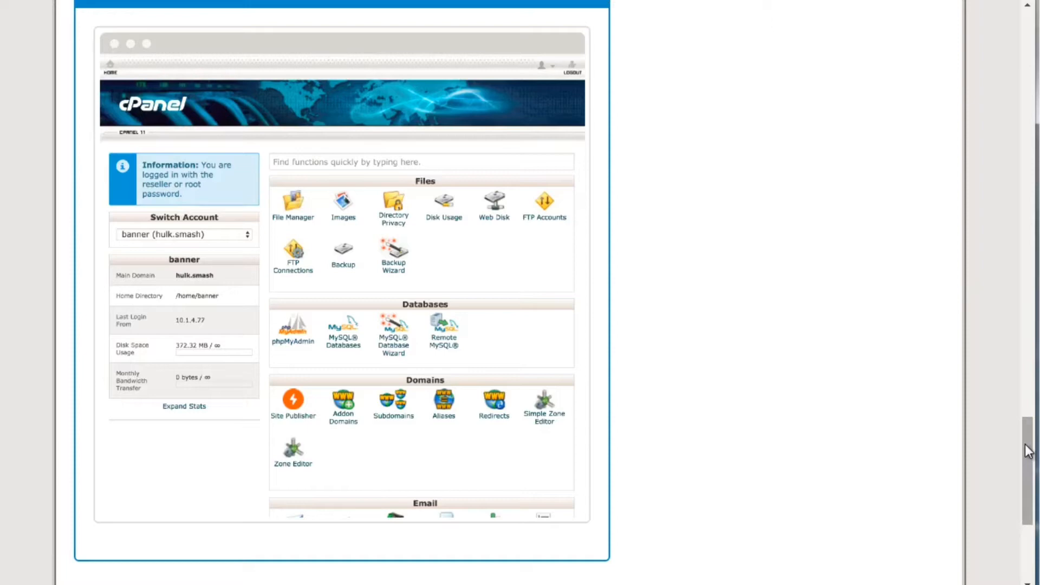
{"action": "left_click_drag", "start_coordinate": [1029, 451], "coordinate": [1028, 45]}
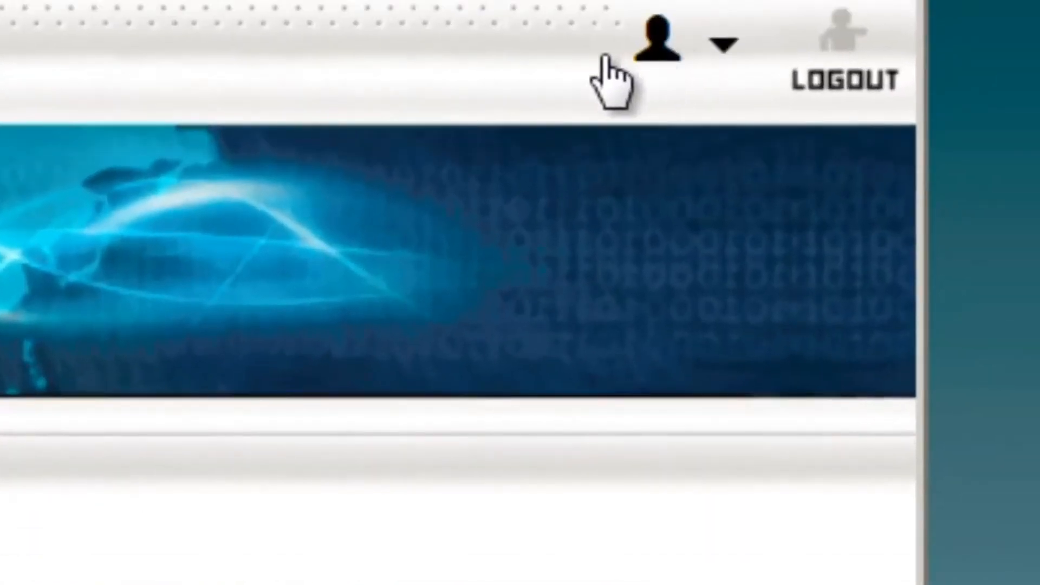
{"action": "left_click", "coordinate": [659, 59]}
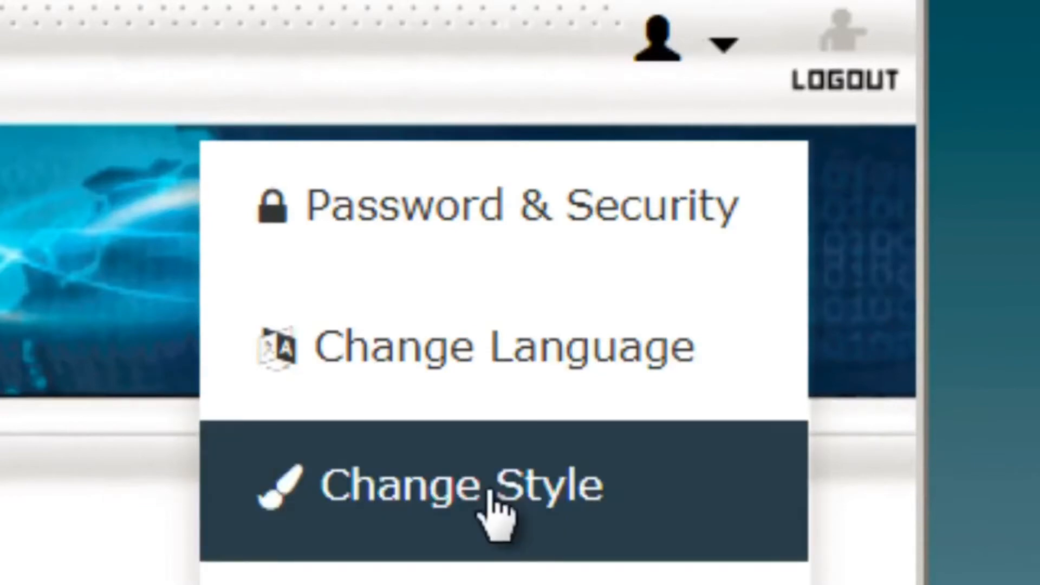
{"action": "left_click", "coordinate": [494, 515]}
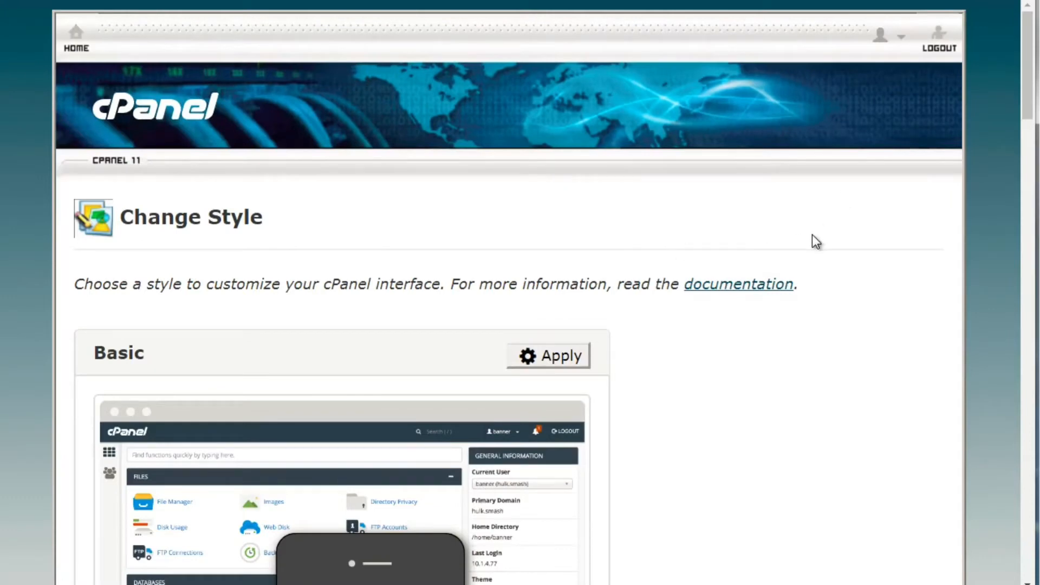
- Compare the available interface styles at 250% page zoom and apply the Basic style
{"action": "key", "text": "ctrl+plus"}
{"action": "key", "text": "ctrl+plus"}
{"action": "key", "text": "ctrl+plus"}
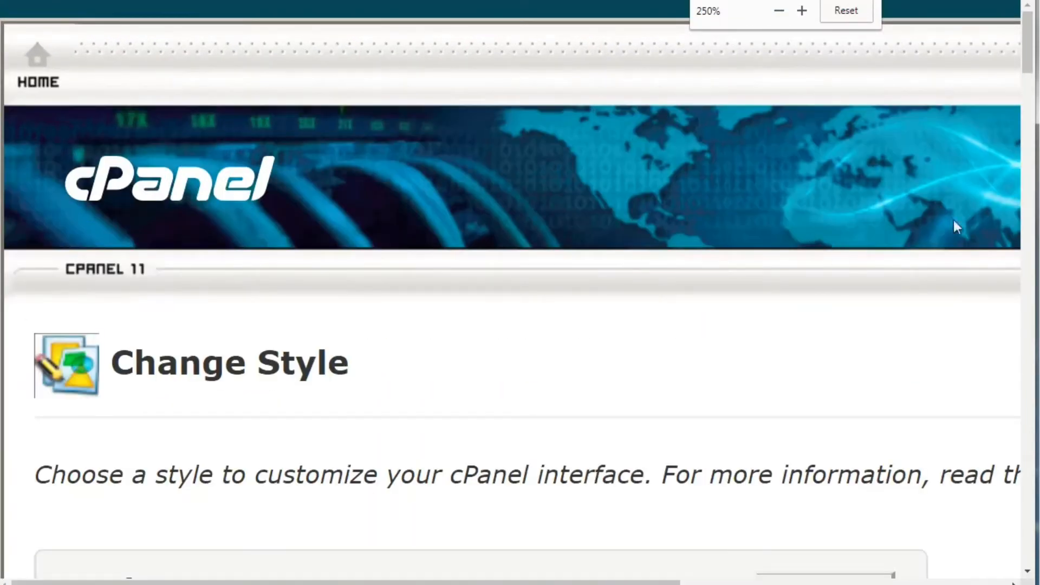
{"action": "scroll", "coordinate": [1019, 90], "scroll_direction": "down", "scroll_amount": 5}
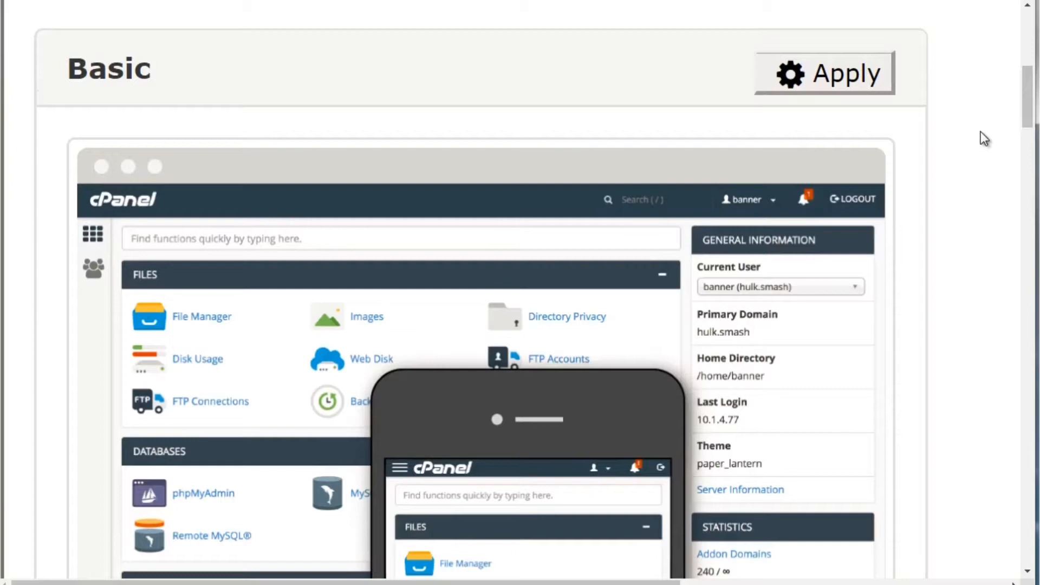
{"action": "scroll", "coordinate": [1030, 125], "scroll_direction": "down", "scroll_amount": 3}
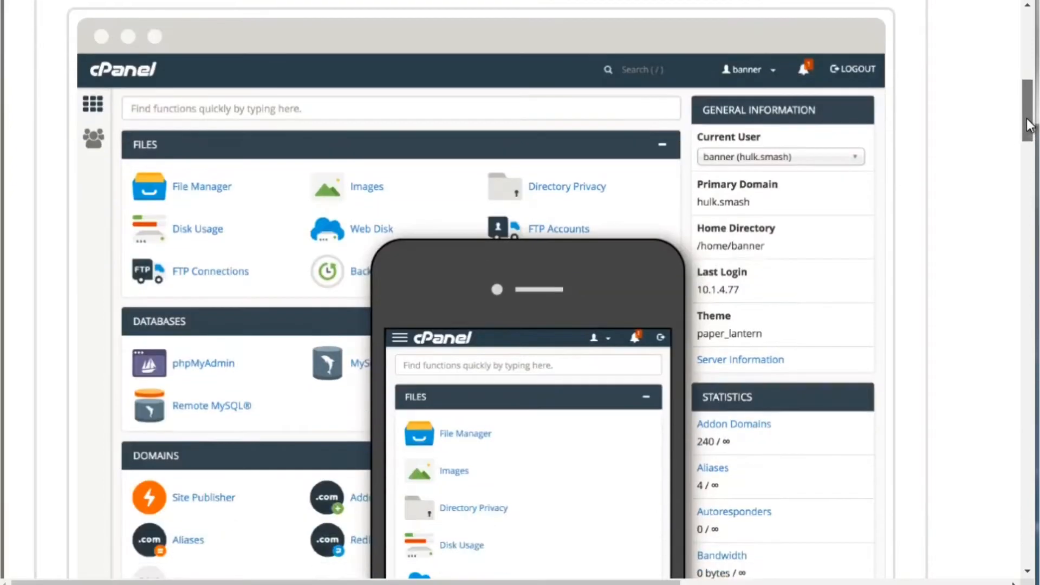
{"action": "left_click_drag", "start_coordinate": [1029, 125], "coordinate": [1033, 339]}
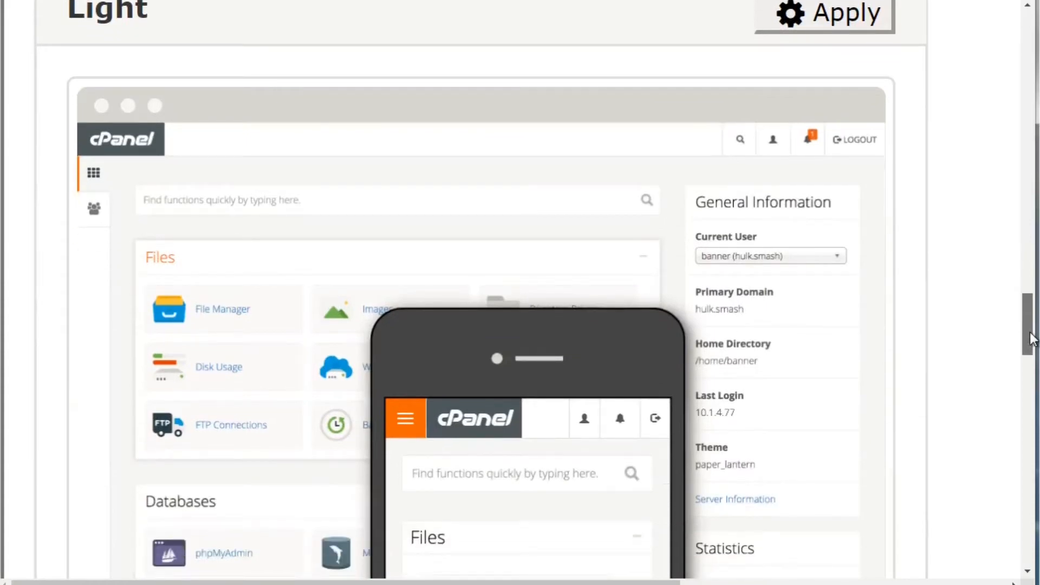
{"action": "left_click_drag", "start_coordinate": [1033, 339], "coordinate": [1031, 475]}
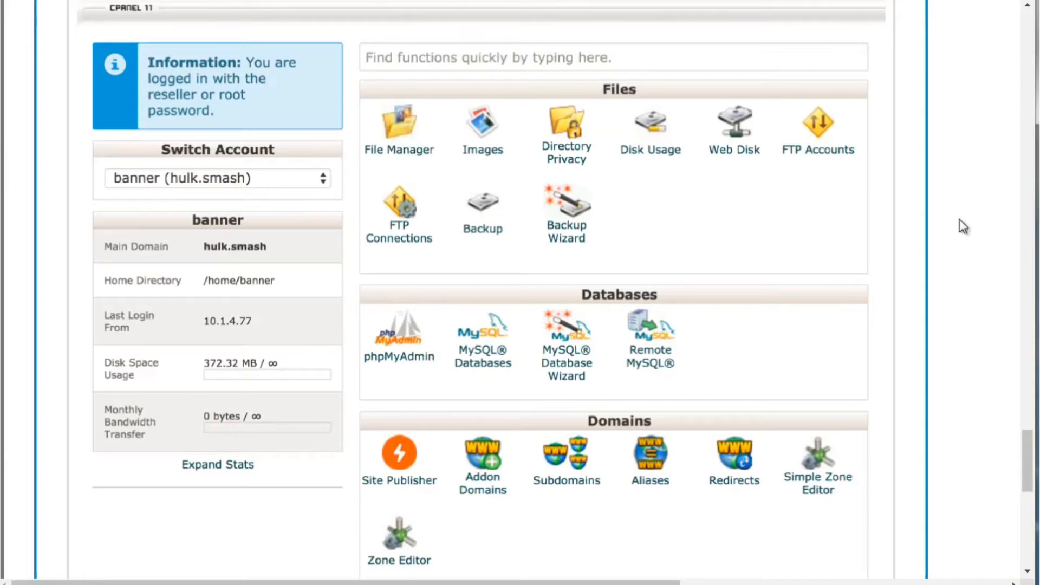
{"action": "left_click_drag", "start_coordinate": [1032, 470], "coordinate": [1028, 94]}
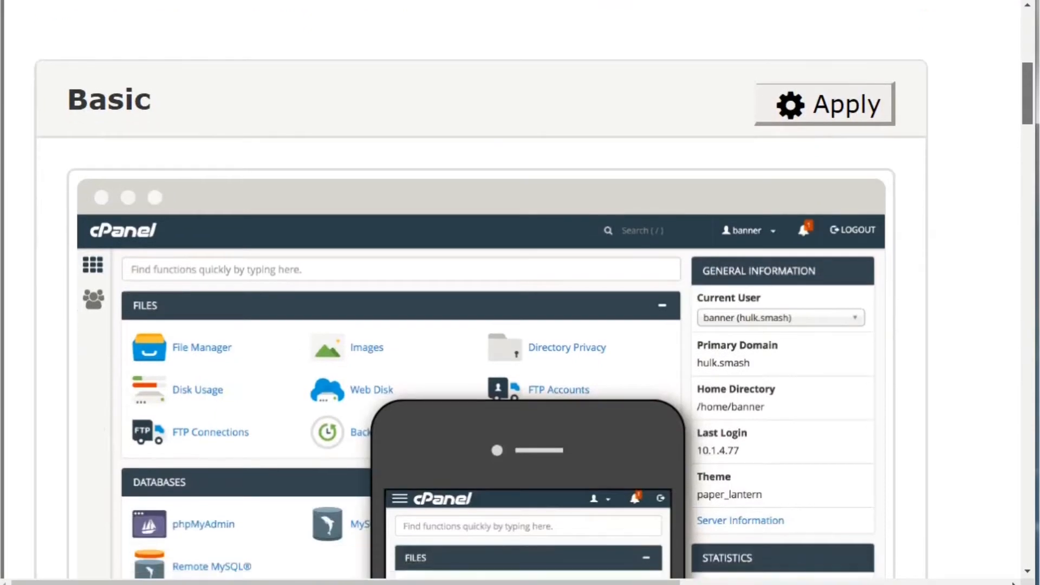
{"action": "left_click", "coordinate": [865, 119]}
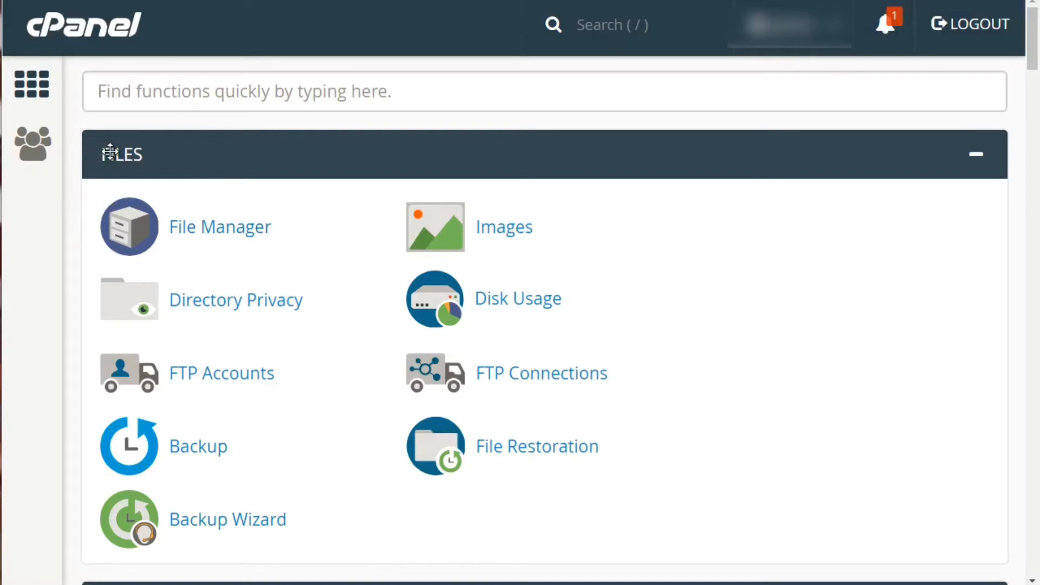
- Examine the tools offered in the Files, Databases and Domains sections of the home page
{"action": "left_click_drag", "start_coordinate": [110, 153], "coordinate": [125, 191]}
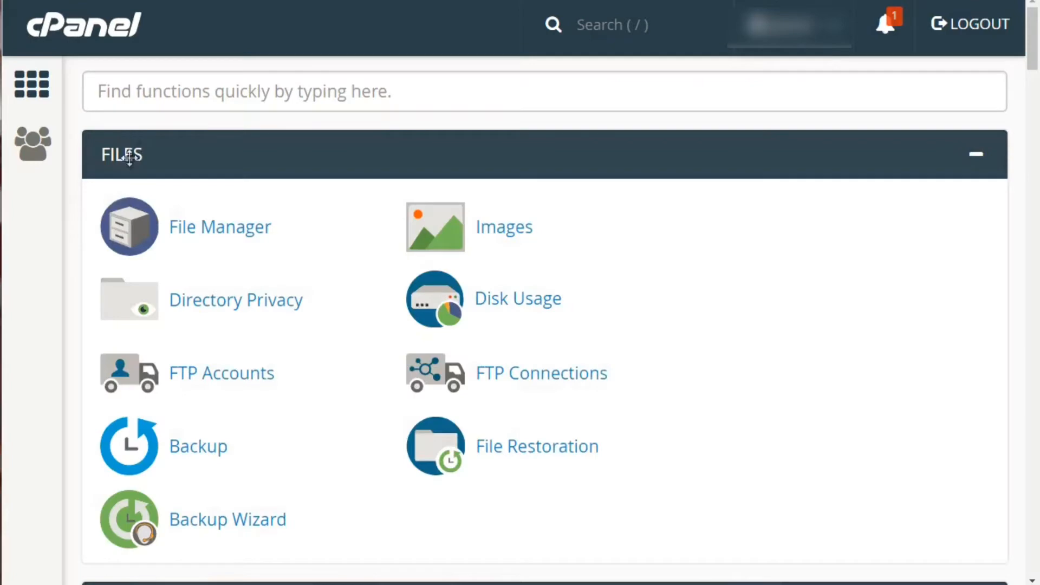
{"action": "scroll", "coordinate": [132, 183], "scroll_direction": "down", "scroll_amount": 6}
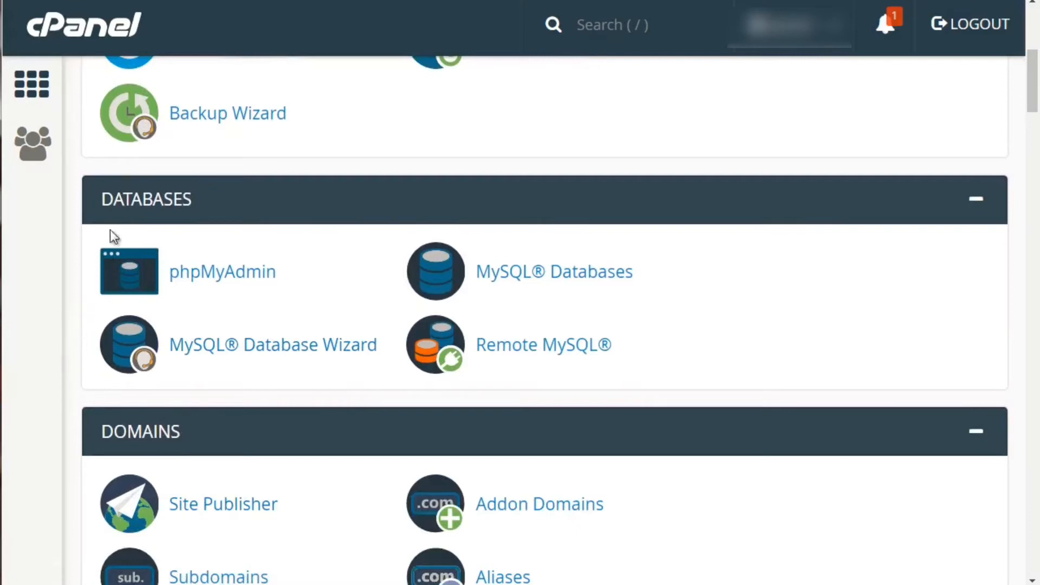
{"action": "scroll", "coordinate": [124, 205], "scroll_direction": "up", "scroll_amount": 5}
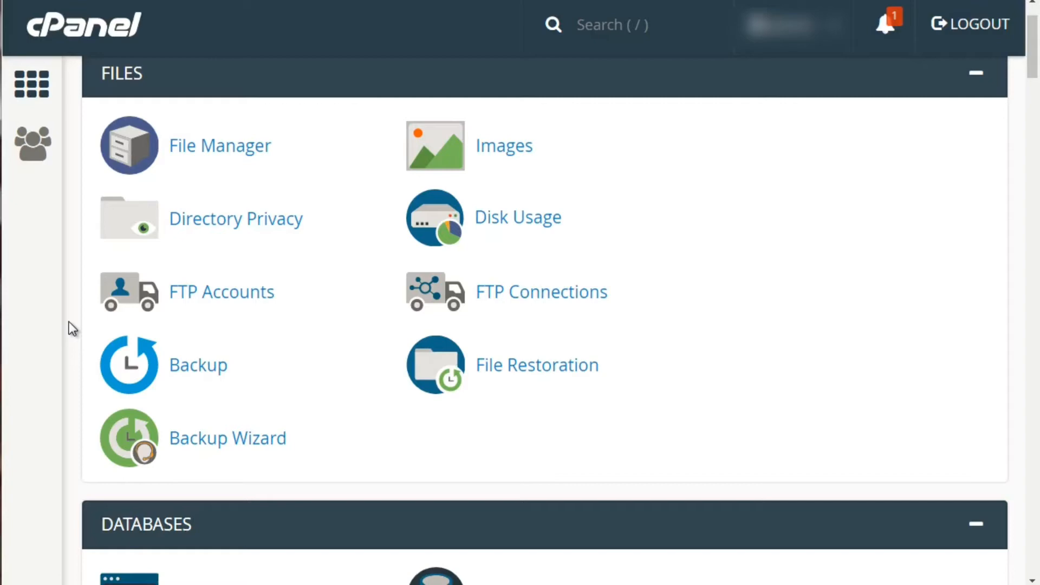
{"action": "scroll", "coordinate": [69, 321], "scroll_direction": "up", "scroll_amount": 2}
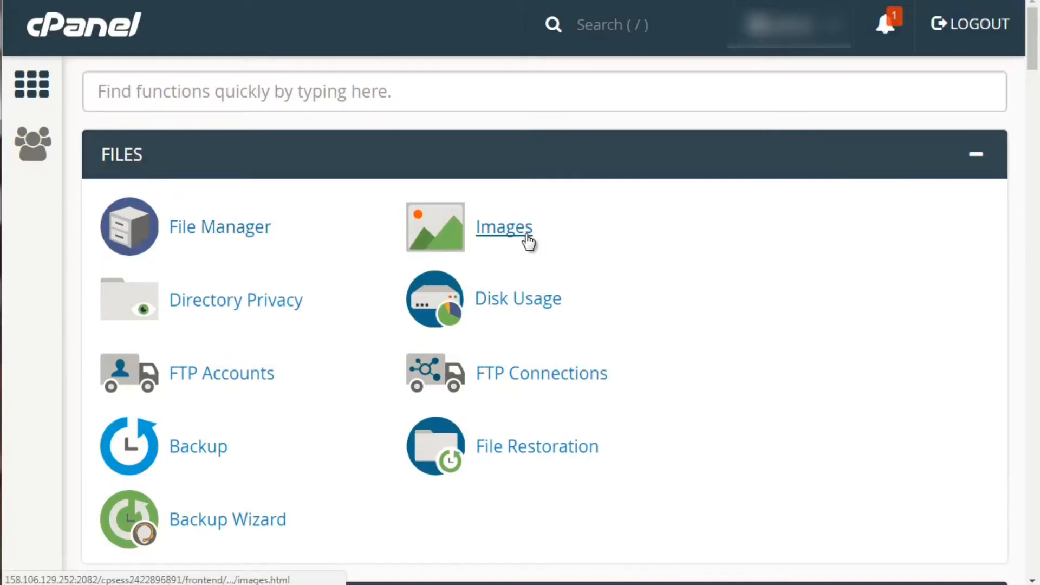
{"action": "scroll", "coordinate": [365, 237], "scroll_direction": "down", "scroll_amount": 2}
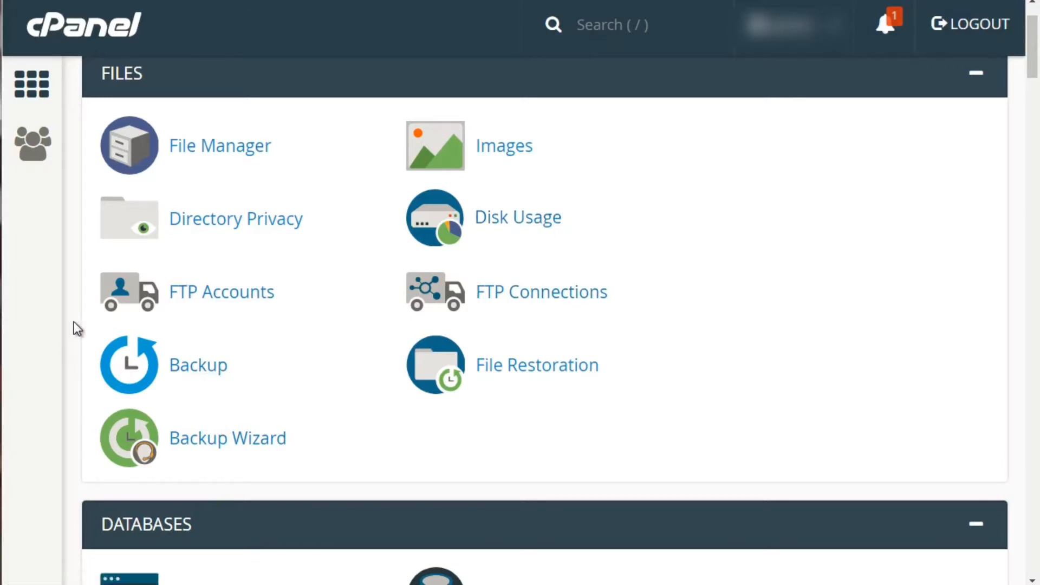
{"action": "scroll", "coordinate": [113, 264], "scroll_direction": "down", "scroll_amount": 5}
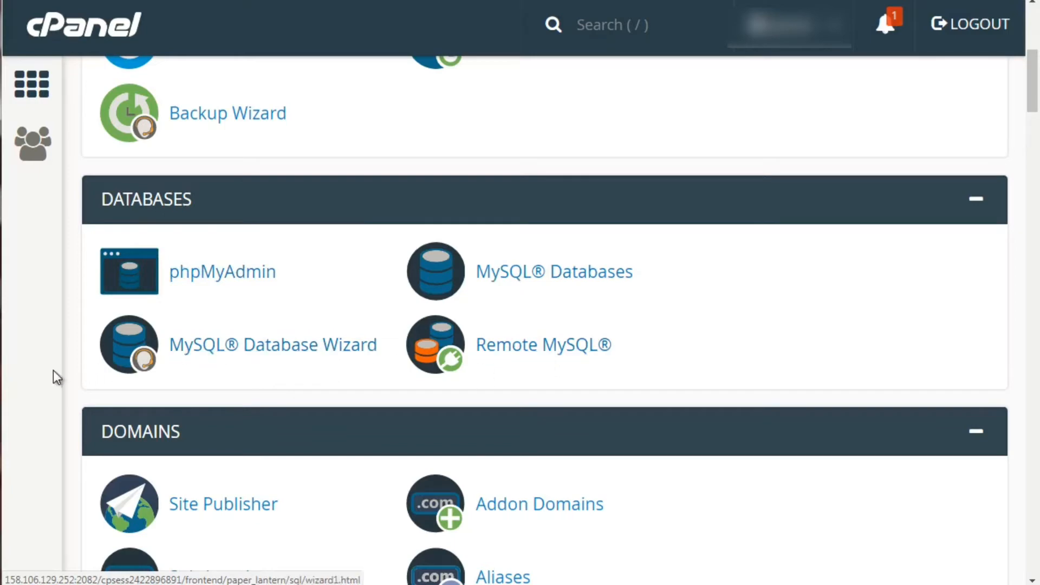
{"action": "scroll", "coordinate": [58, 369], "scroll_direction": "up", "scroll_amount": 4}
{"action": "scroll", "coordinate": [58, 368], "scroll_direction": "down", "scroll_amount": 5}
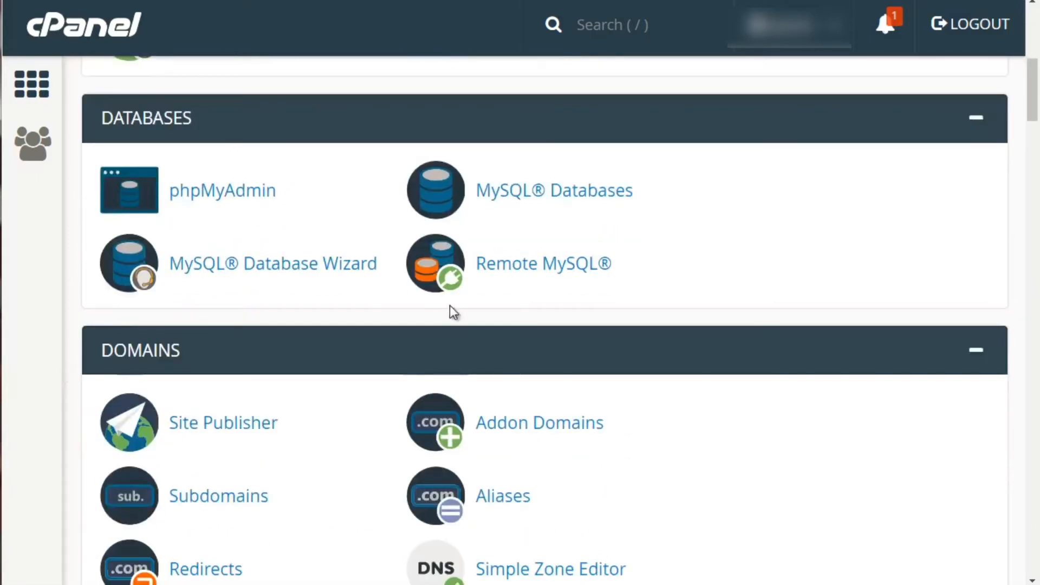
{"action": "scroll", "coordinate": [70, 357], "scroll_direction": "down", "scroll_amount": 4}
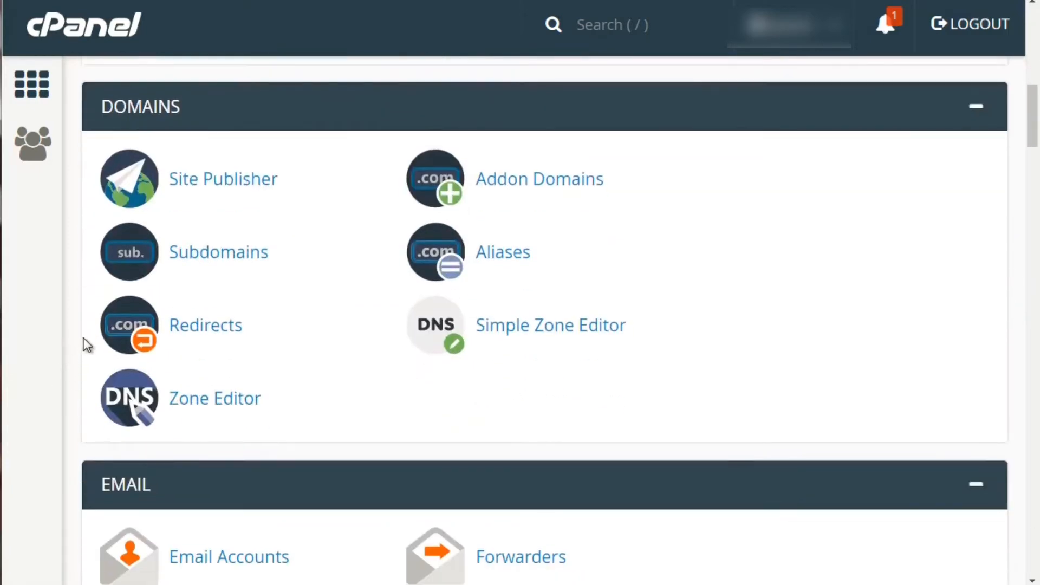
{"action": "scroll", "coordinate": [84, 340], "scroll_direction": "up", "scroll_amount": 2}
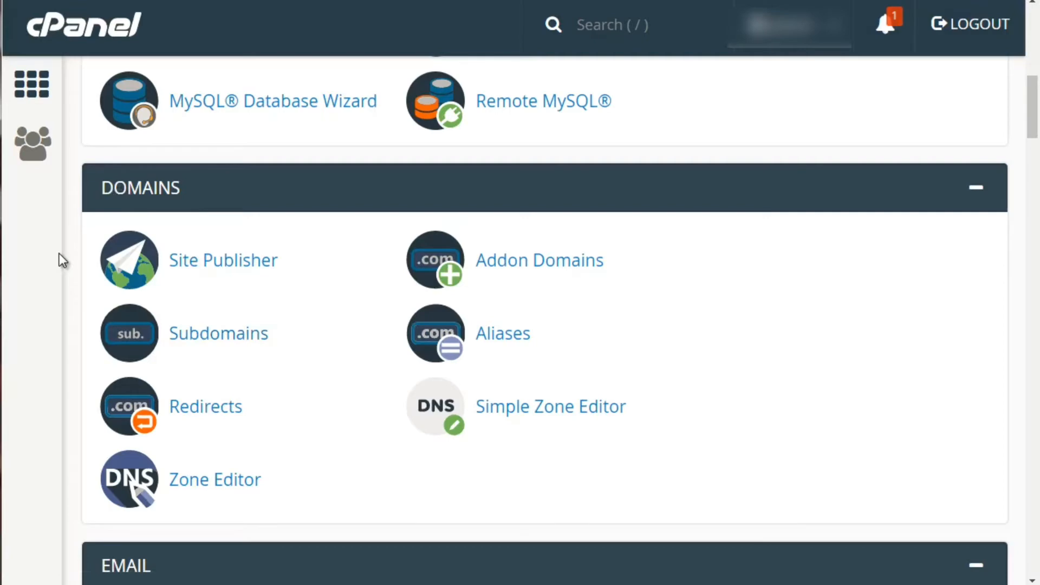
- Examine the tools offered in the Email and Metrics sections of the home page
{"action": "scroll", "coordinate": [60, 254], "scroll_direction": "down", "scroll_amount": 7}
{"action": "scroll", "coordinate": [60, 254], "scroll_direction": "down", "scroll_amount": 1}
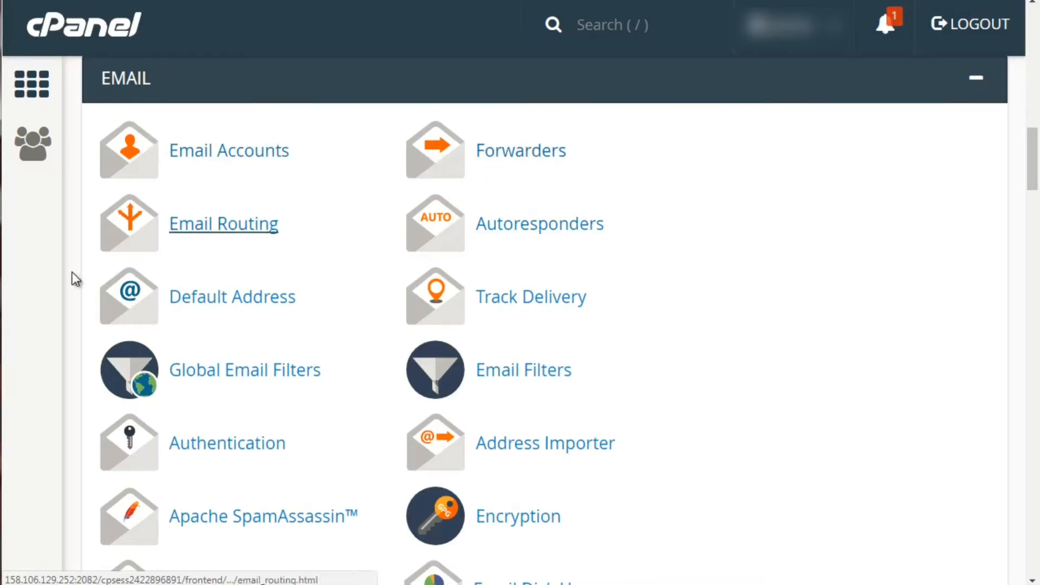
{"action": "scroll", "coordinate": [64, 279], "scroll_direction": "up", "scroll_amount": 3}
{"action": "scroll", "coordinate": [63, 282], "scroll_direction": "down", "scroll_amount": 4}
{"action": "scroll", "coordinate": [63, 277], "scroll_direction": "down", "scroll_amount": 2}
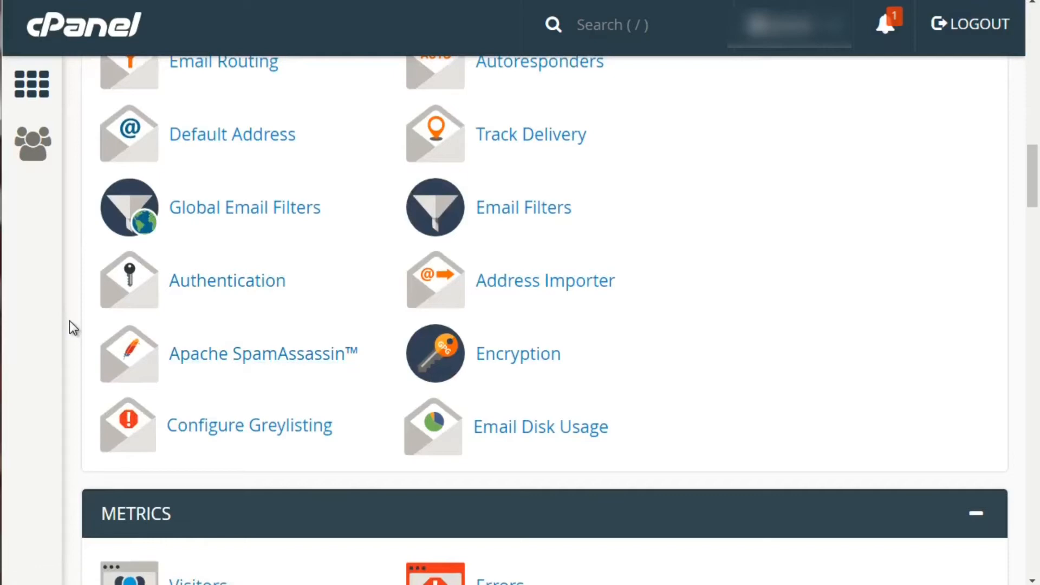
{"action": "scroll", "coordinate": [69, 321], "scroll_direction": "down", "scroll_amount": 8}
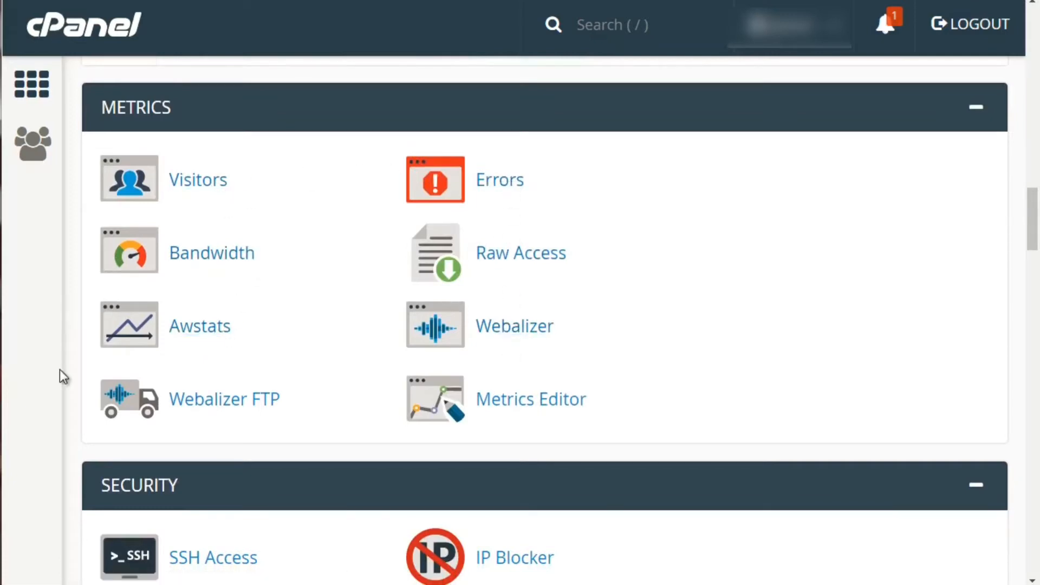
- Review the Security section and open its Hotlink Protection tool in a new tab
{"action": "scroll", "coordinate": [76, 255], "scroll_direction": "down", "scroll_amount": 7}
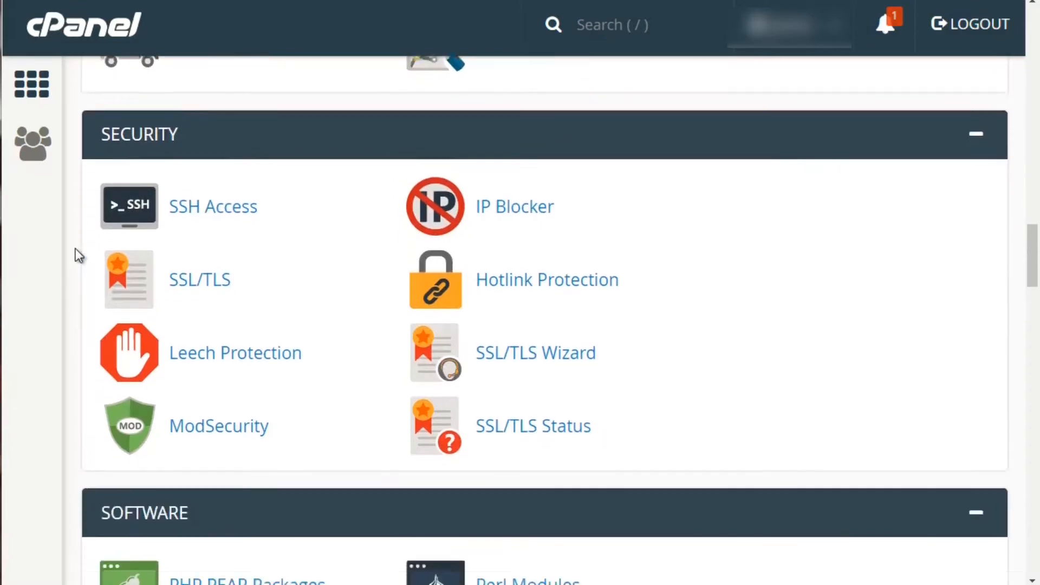
{"action": "scroll", "coordinate": [76, 243], "scroll_direction": "up", "scroll_amount": 2}
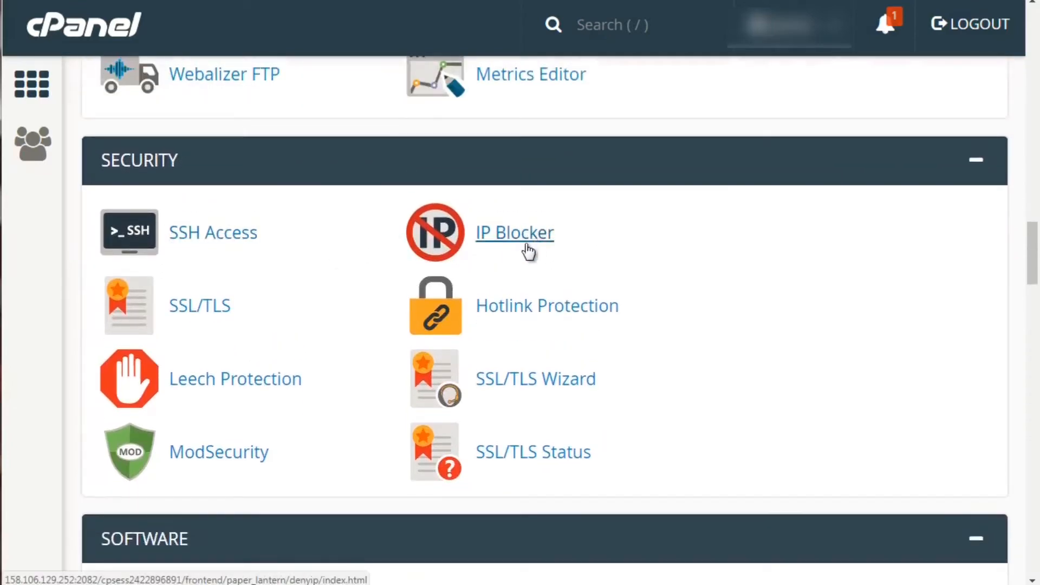
{"action": "right_click", "coordinate": [523, 318]}
{"action": "left_click", "coordinate": [556, 329]}
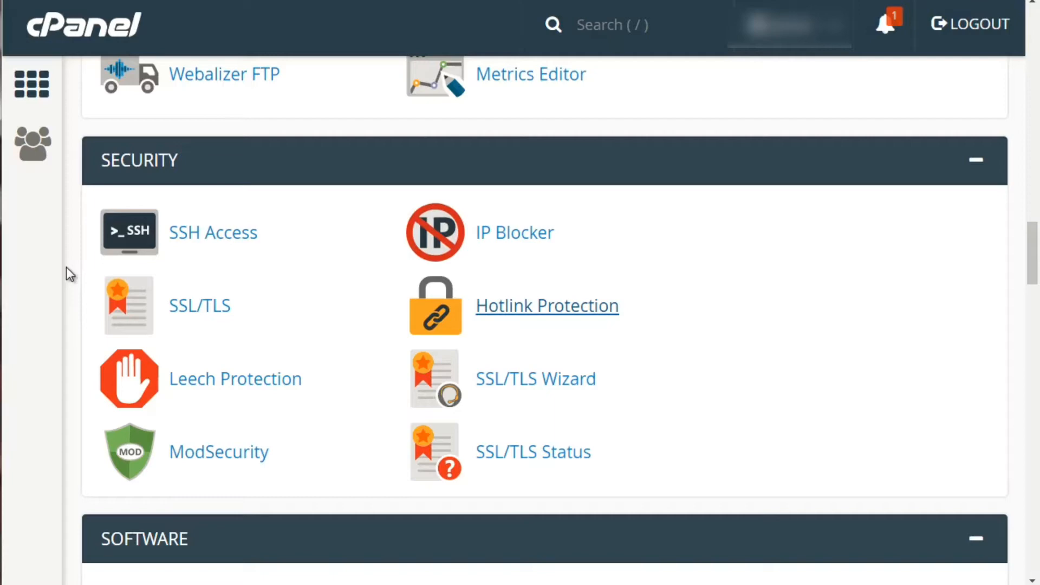
- Examine the Software, Advanced and Preferences sections and the scripts and categories of the Softaculous Apps Installer
{"action": "scroll", "coordinate": [67, 268], "scroll_direction": "down", "scroll_amount": 5}
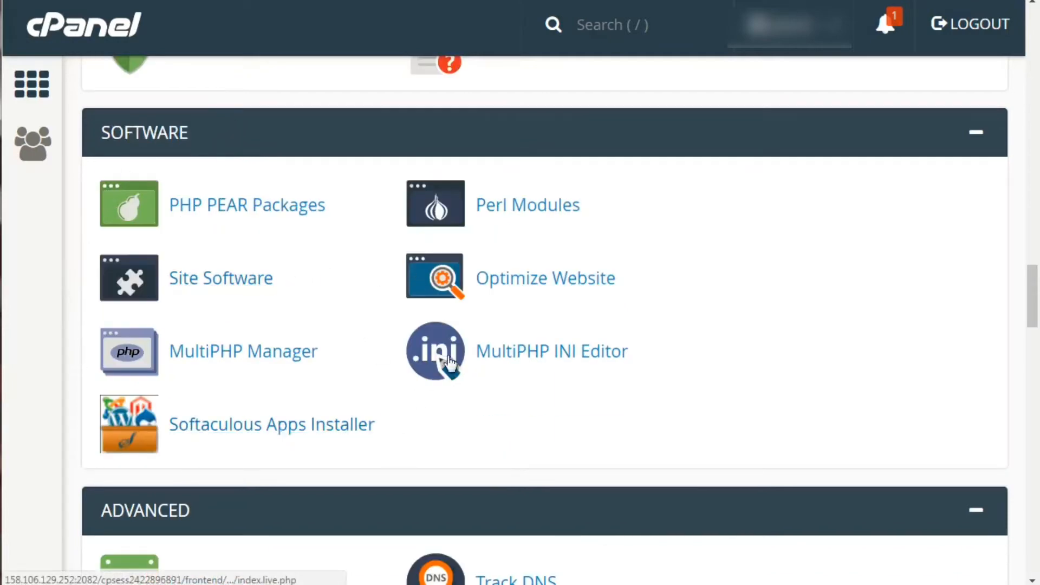
{"action": "scroll", "coordinate": [71, 365], "scroll_direction": "down", "scroll_amount": 1}
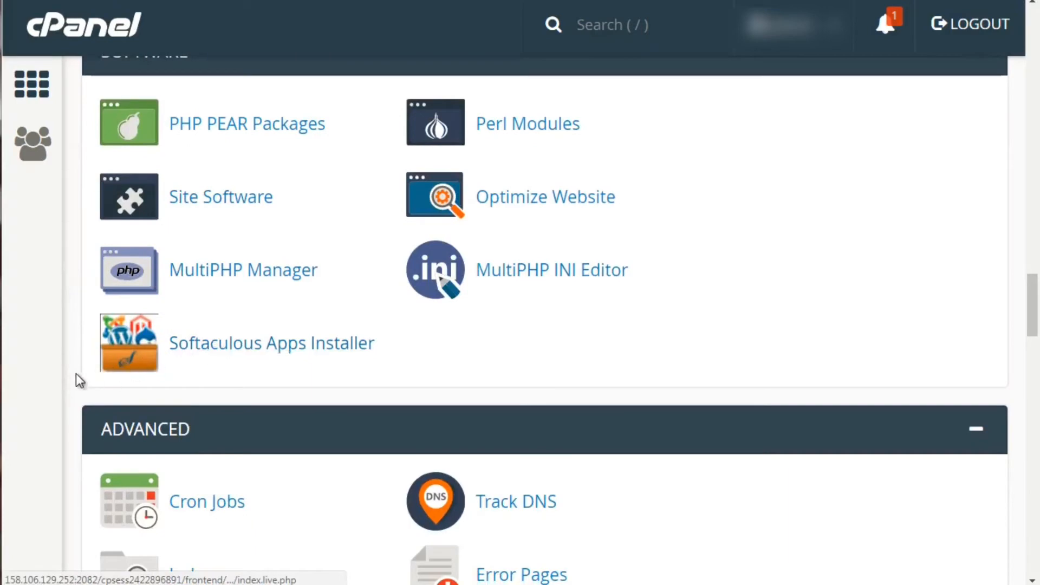
{"action": "scroll", "coordinate": [76, 379], "scroll_direction": "down", "scroll_amount": 3}
{"action": "scroll", "coordinate": [75, 375], "scroll_direction": "down", "scroll_amount": 1}
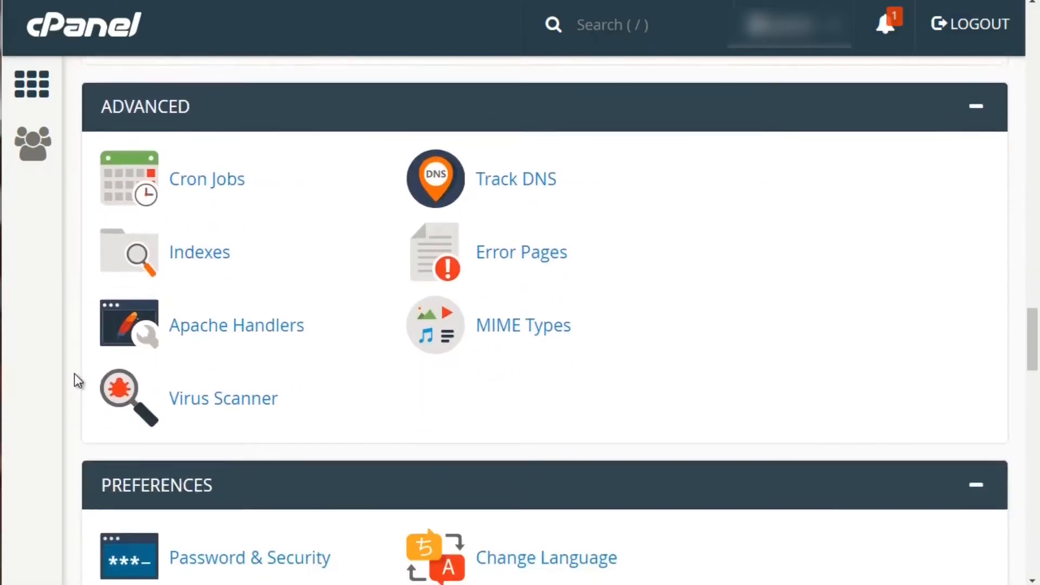
{"action": "scroll", "coordinate": [75, 375], "scroll_direction": "up", "scroll_amount": 1}
{"action": "scroll", "coordinate": [75, 375], "scroll_direction": "down", "scroll_amount": 1}
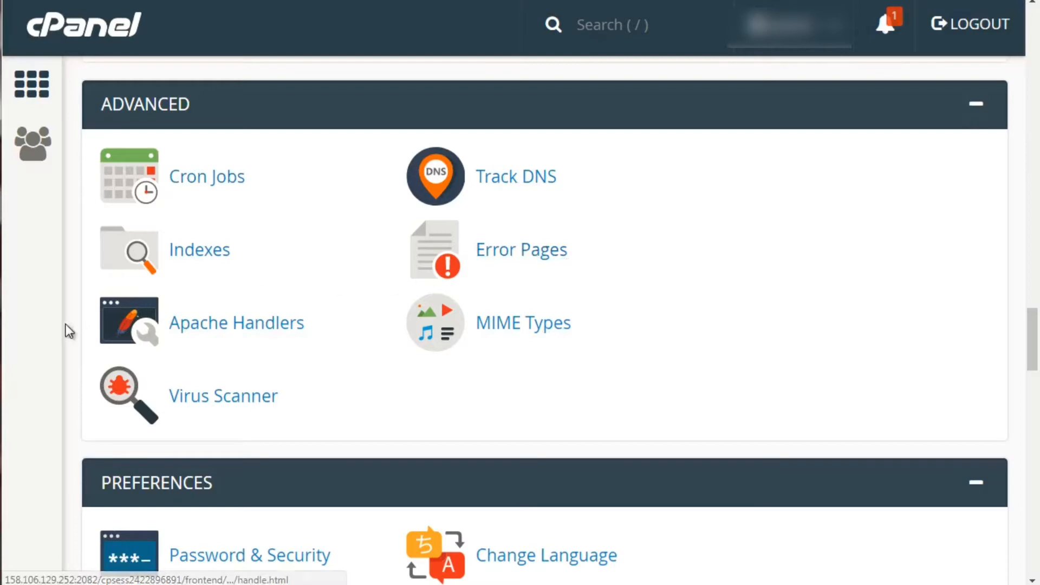
{"action": "scroll", "coordinate": [73, 326], "scroll_direction": "up", "scroll_amount": 3}
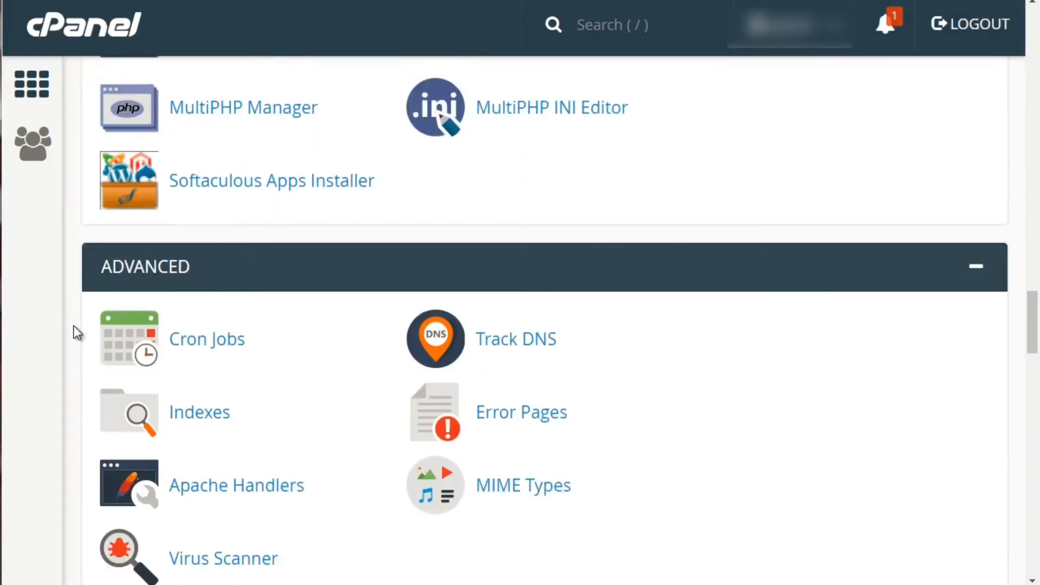
{"action": "scroll", "coordinate": [73, 326], "scroll_direction": "down", "scroll_amount": 8}
{"action": "scroll", "coordinate": [74, 326], "scroll_direction": "down", "scroll_amount": 1}
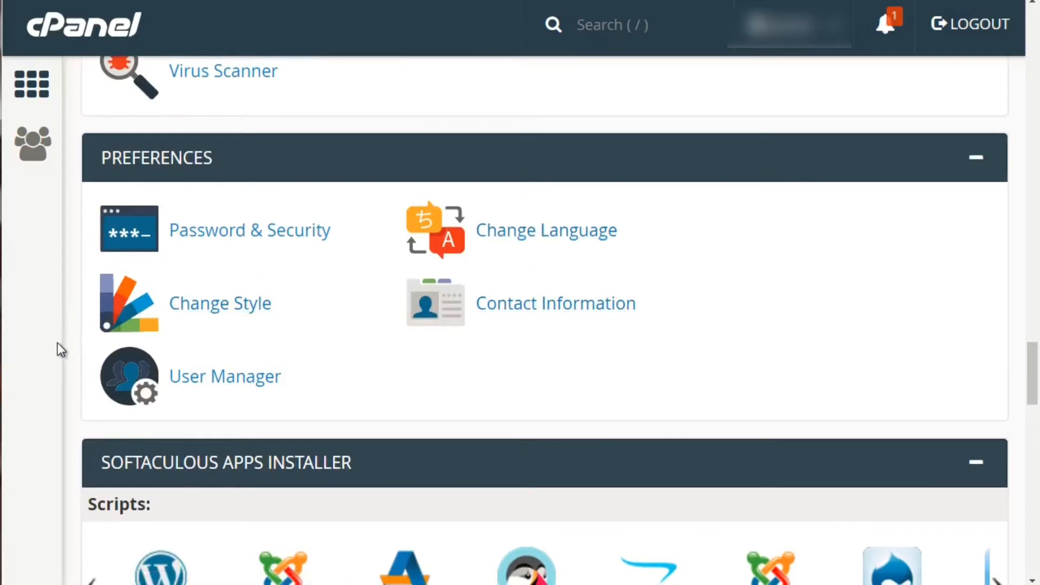
{"action": "scroll", "coordinate": [60, 349], "scroll_direction": "down", "scroll_amount": 4}
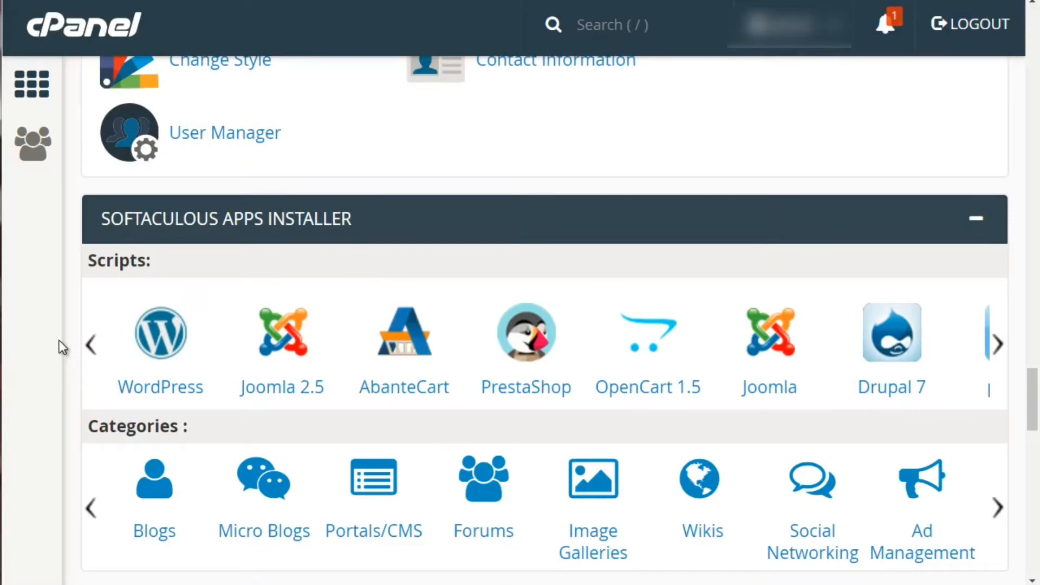
{"action": "scroll", "coordinate": [61, 347], "scroll_direction": "down", "scroll_amount": 1}
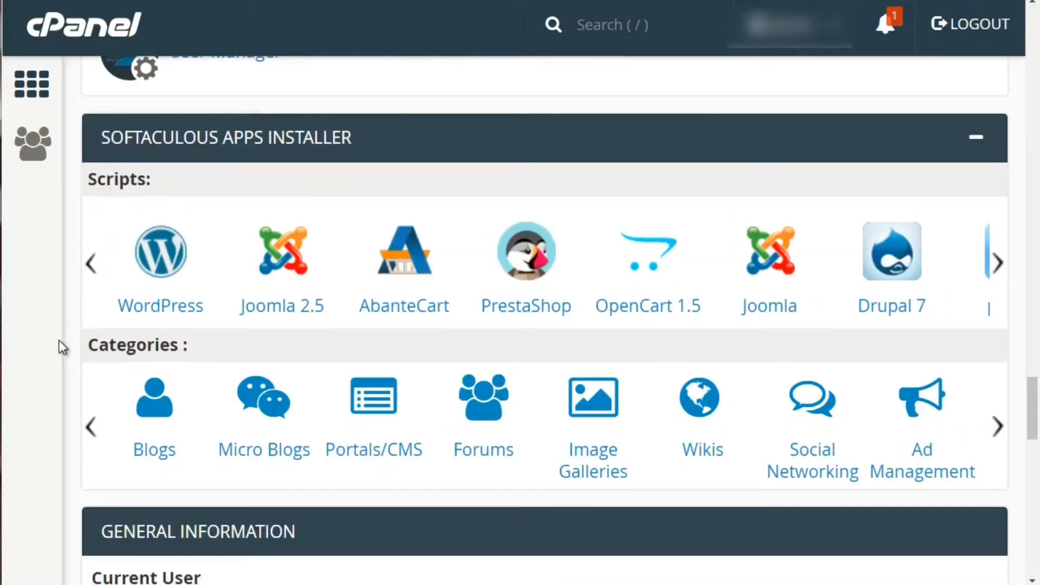
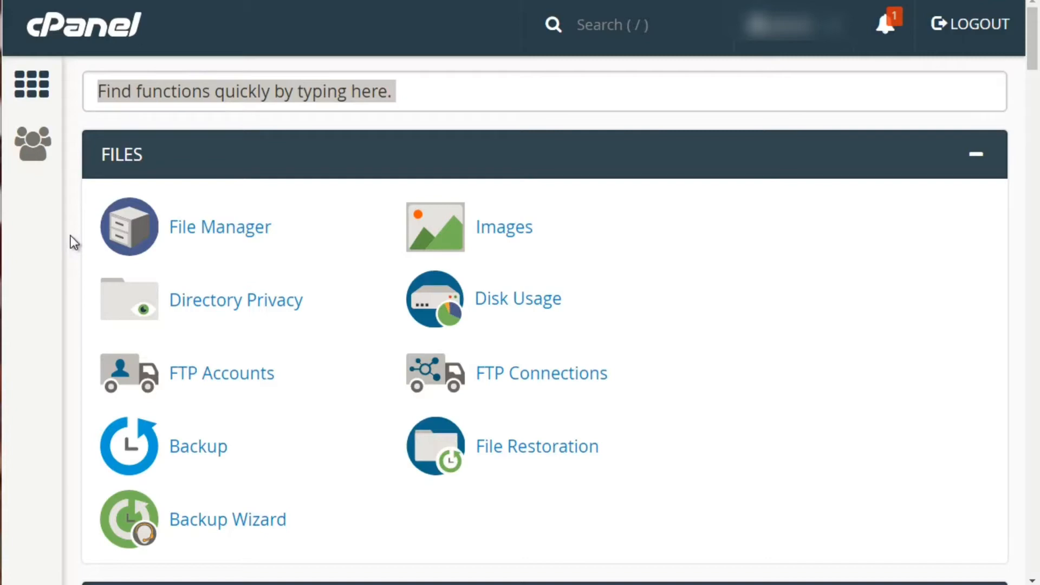
- Use the MySQL Database Wizard to create a new database with the name dbbase after the sprout_ prefix
{"action": "scroll", "coordinate": [70, 235], "scroll_direction": "down", "scroll_amount": 7}
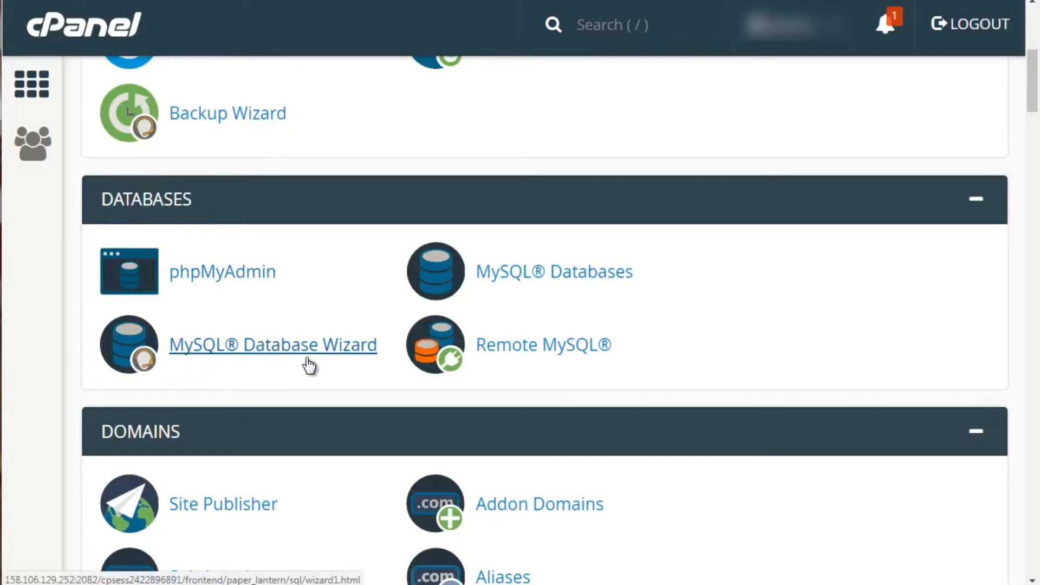
{"action": "left_click", "coordinate": [222, 344]}
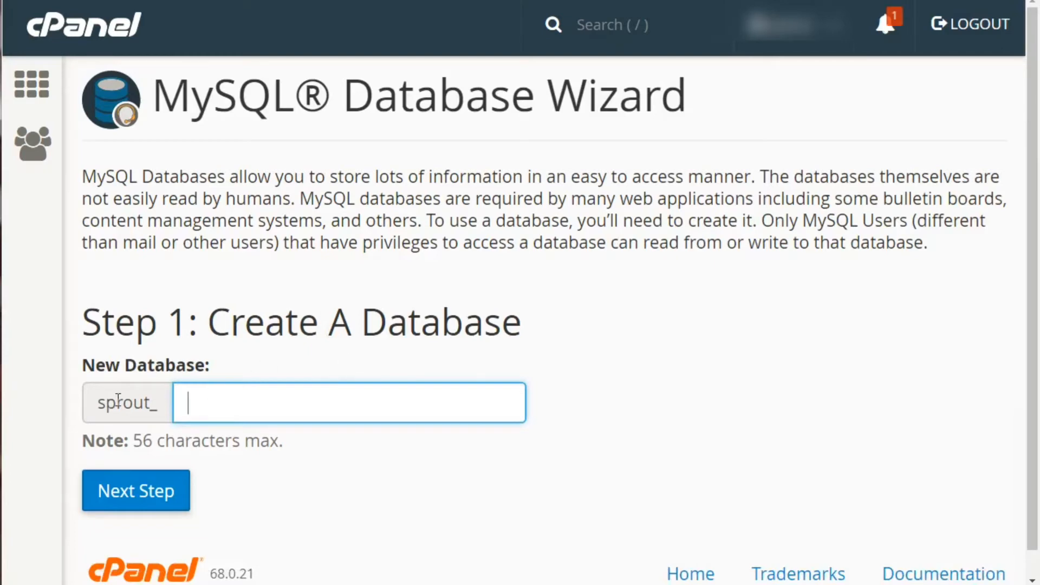
{"action": "left_click_drag", "start_coordinate": [98, 407], "coordinate": [158, 409]}
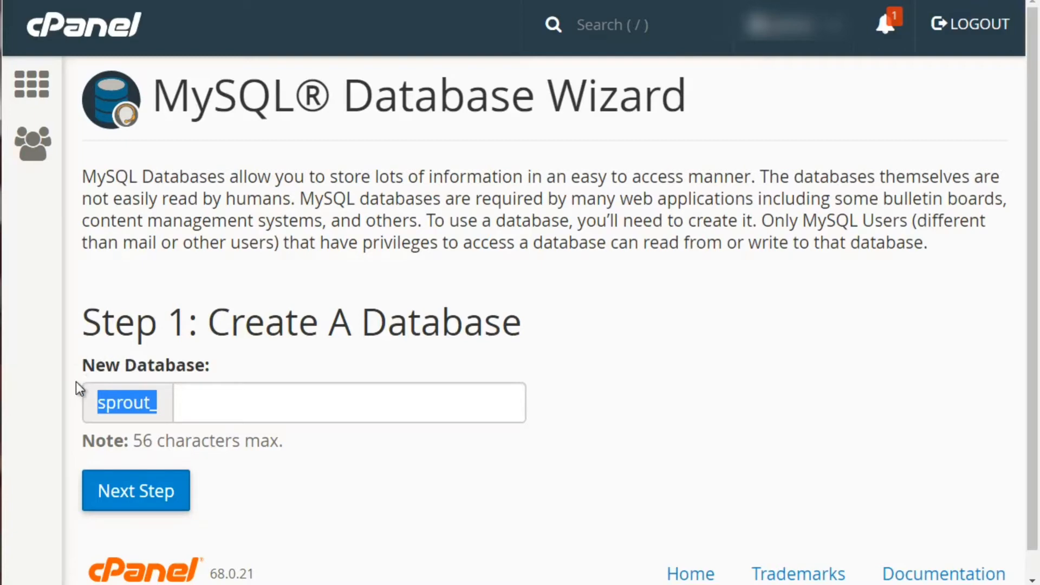
{"action": "left_click", "coordinate": [111, 401]}
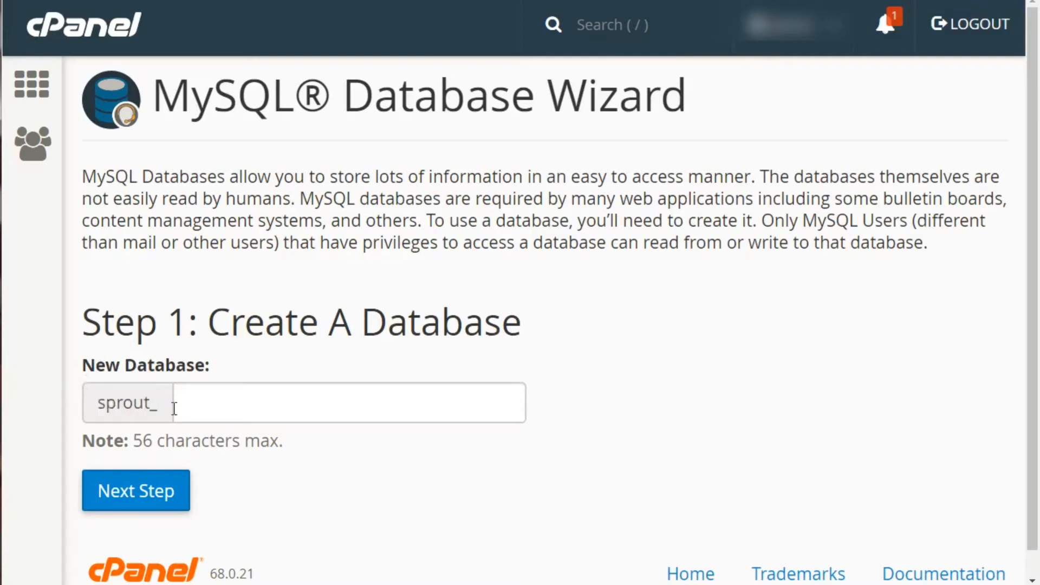
{"action": "left_click", "coordinate": [235, 400]}
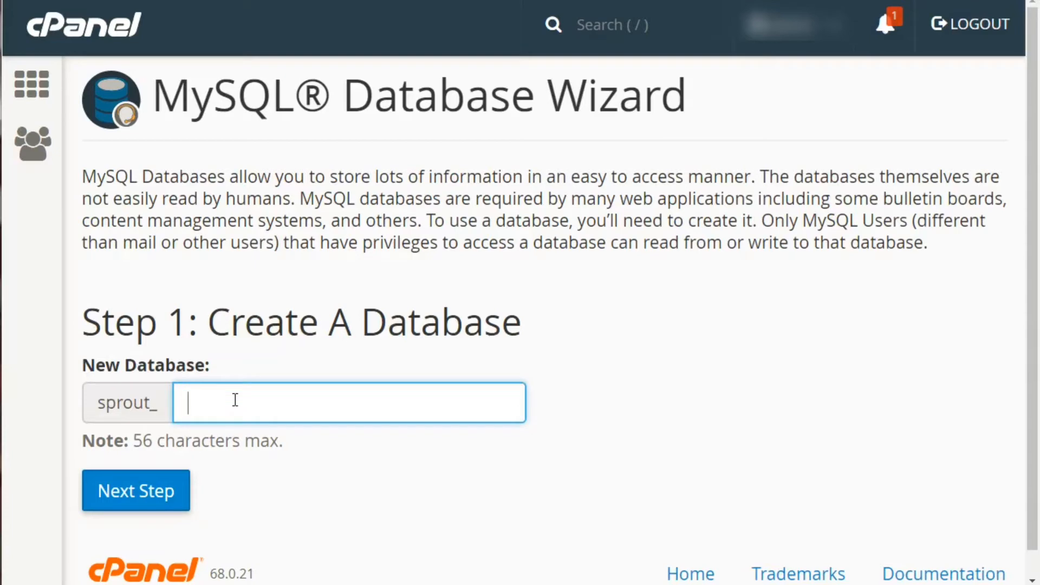
{"action": "type", "text": "dbbase"}
{"action": "left_click", "coordinate": [299, 331]}
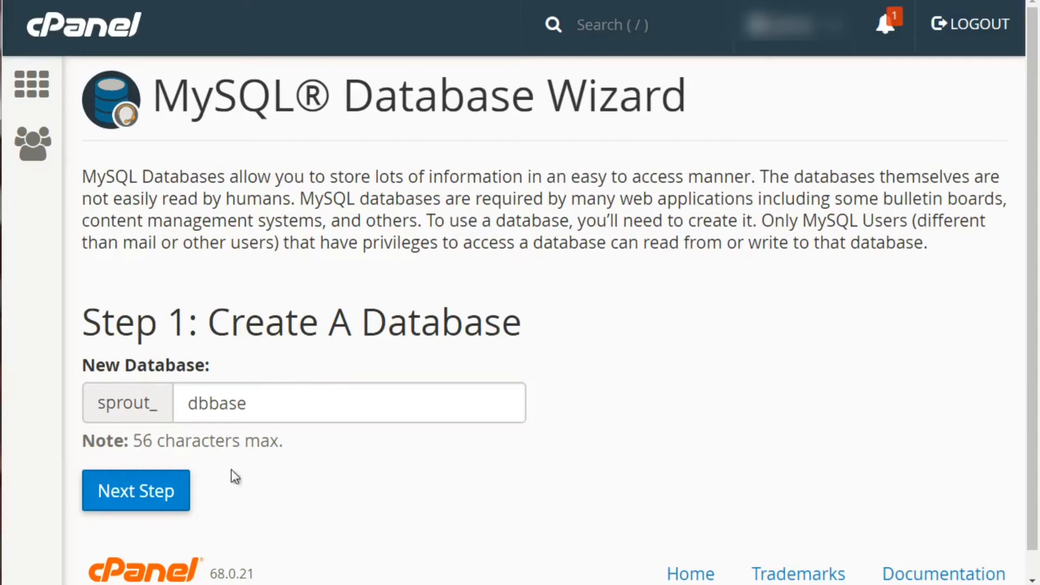
{"action": "left_click", "coordinate": [157, 503]}
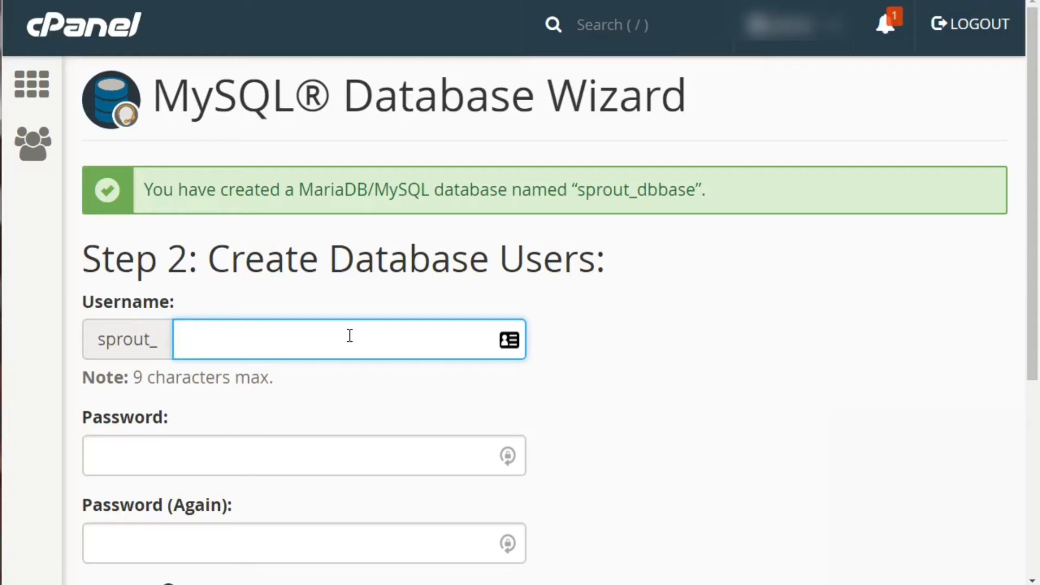
- Create the database user user1, filling both password fields with a password from the Password Generator
{"action": "type", "text": "user1"}
{"action": "key", "text": "Tab"}
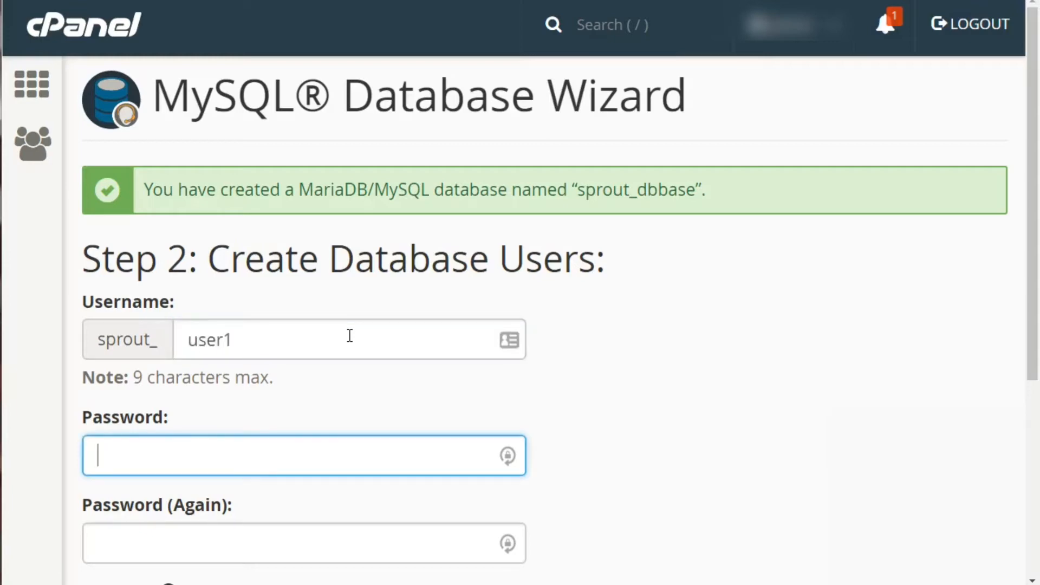
{"action": "scroll", "coordinate": [350, 336], "scroll_direction": "down", "scroll_amount": 3}
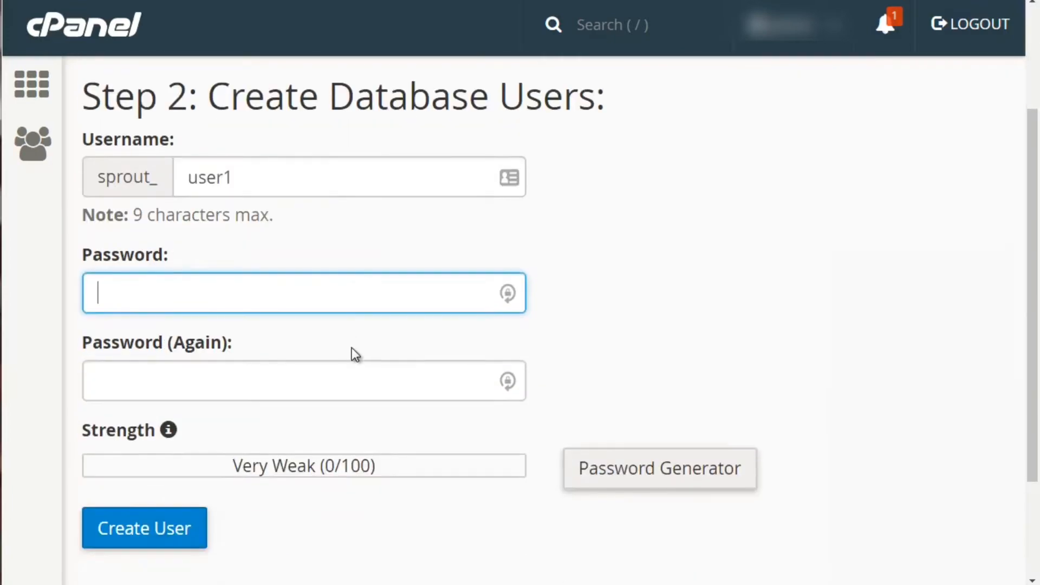
{"action": "left_click", "coordinate": [667, 476]}
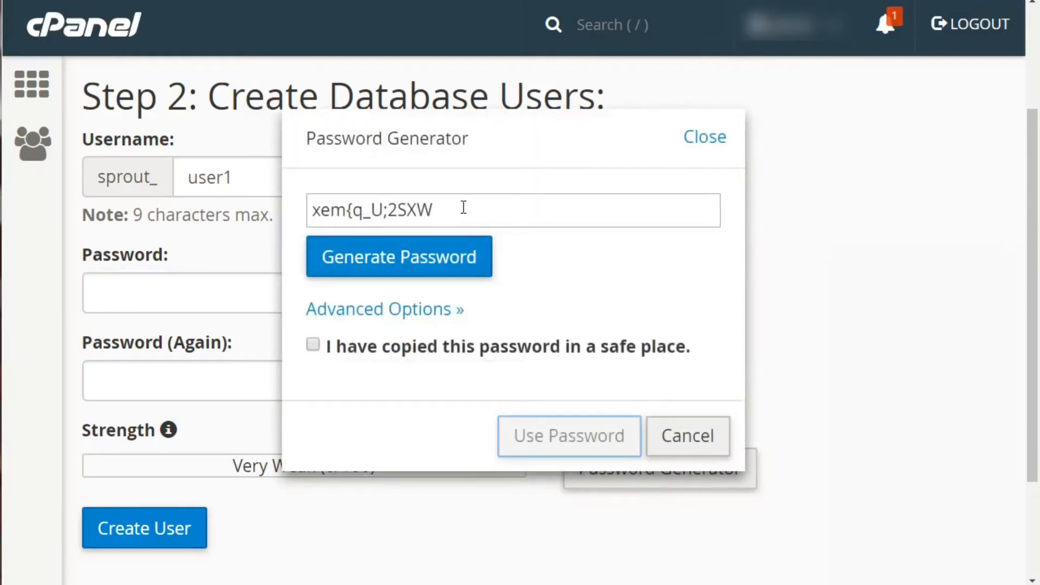
{"action": "left_click_drag", "start_coordinate": [464, 207], "coordinate": [313, 209]}
{"action": "left_click", "coordinate": [379, 265]}
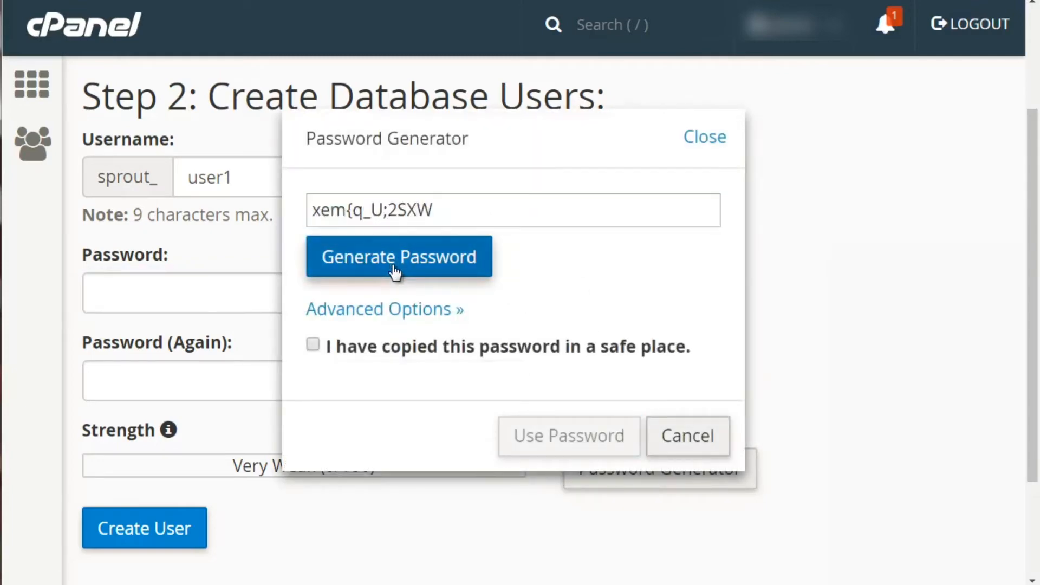
{"action": "left_click", "coordinate": [395, 270]}
{"action": "left_click", "coordinate": [395, 270]}
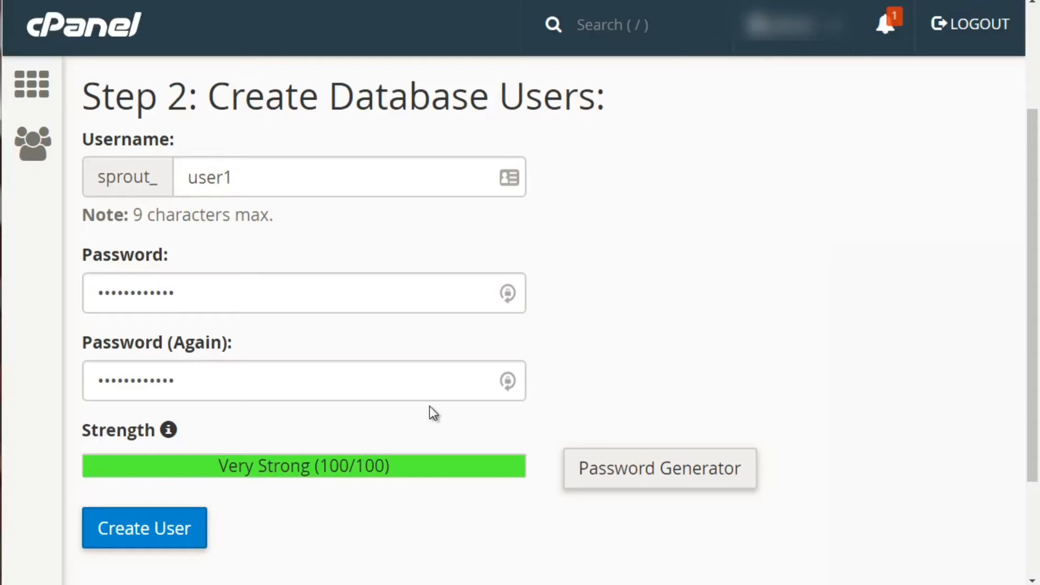
{"action": "scroll", "coordinate": [432, 410], "scroll_direction": "down", "scroll_amount": 3}
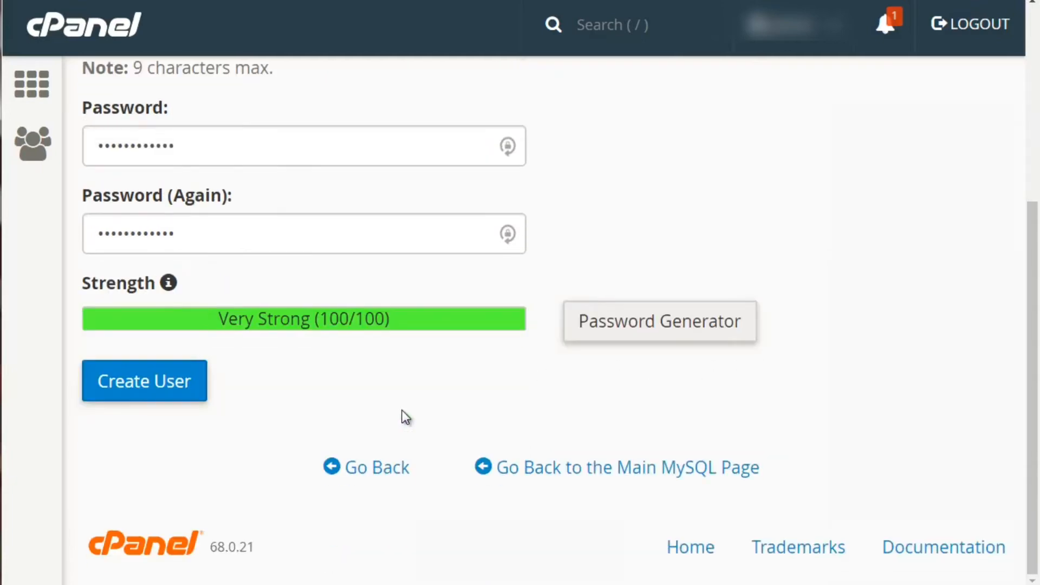
{"action": "left_click", "coordinate": [186, 386]}
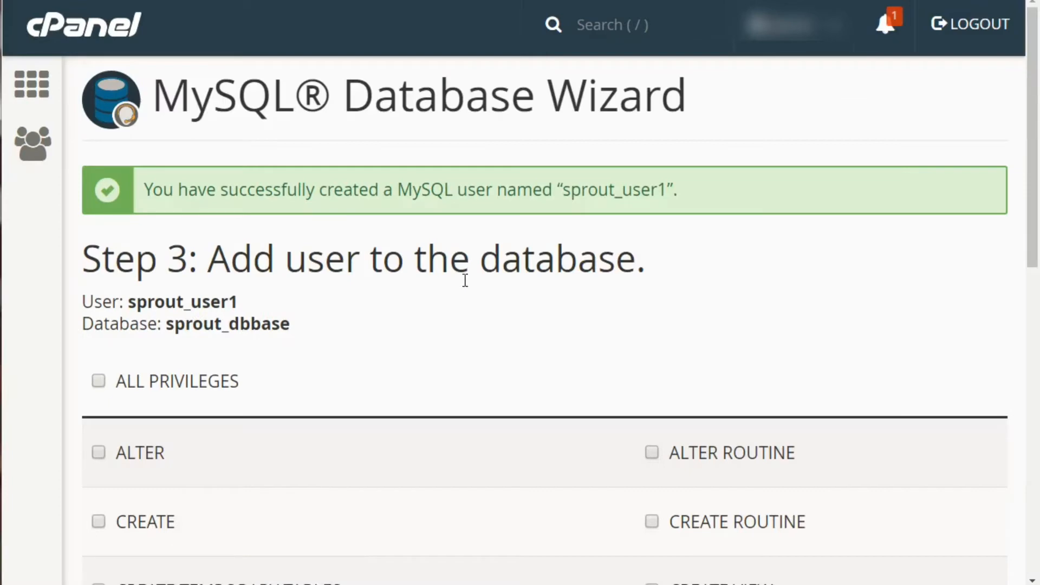
- Grant the new user ALL PRIVILEGES on the sprout_dbbase database and complete the wizard
{"action": "scroll", "coordinate": [463, 293], "scroll_direction": "down", "scroll_amount": 3}
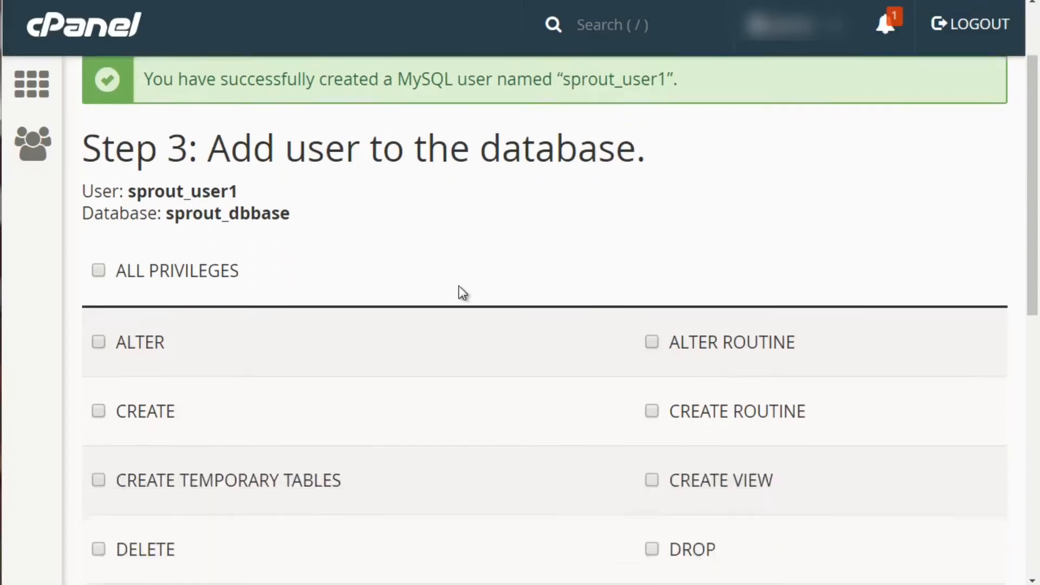
{"action": "scroll", "coordinate": [459, 287], "scroll_direction": "down", "scroll_amount": 2}
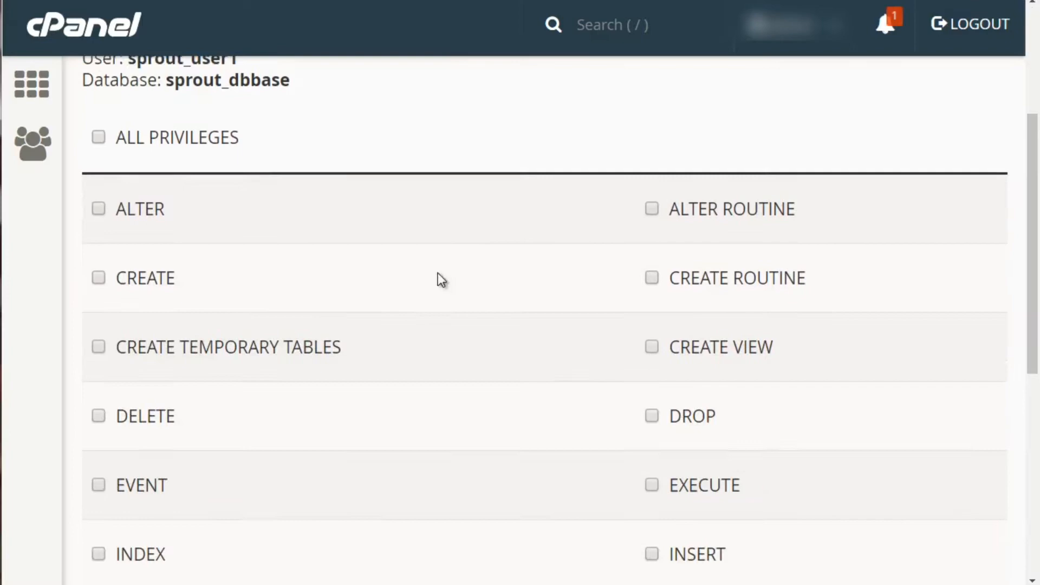
{"action": "left_click", "coordinate": [98, 139]}
{"action": "scroll", "coordinate": [472, 372], "scroll_direction": "down", "scroll_amount": 6}
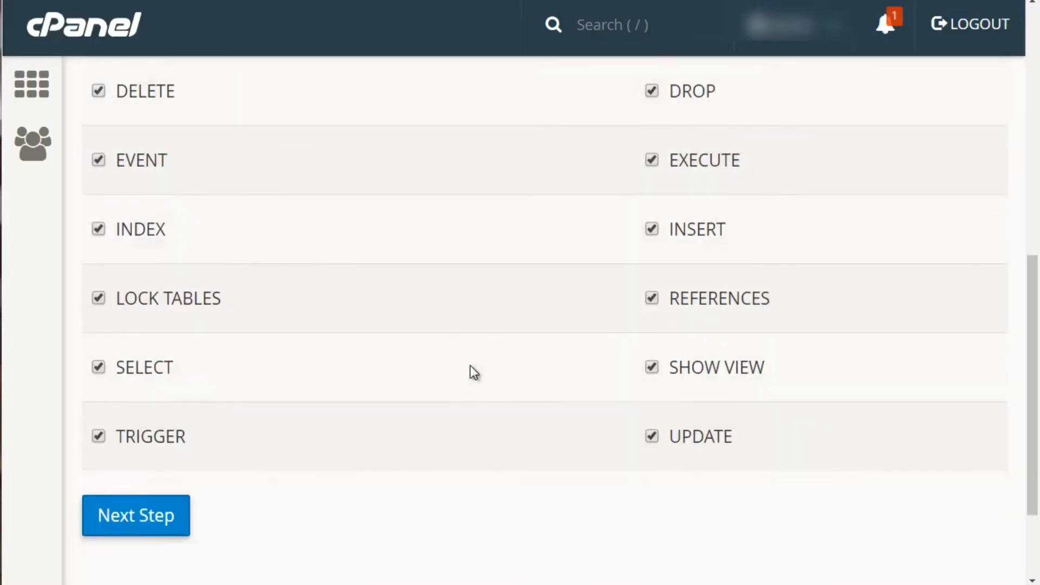
{"action": "left_click", "coordinate": [110, 526]}
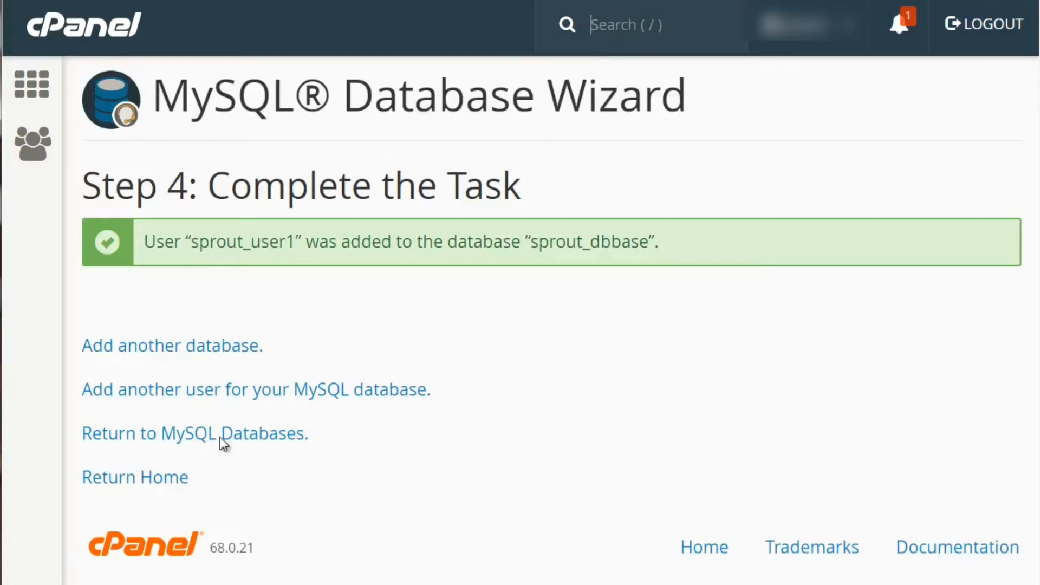
- Open a blank Notepad window, move it clear of the message naming the user and database, and return to the browser
{"action": "key", "text": "super"}
{"action": "left_click", "coordinate": [4, 132]}
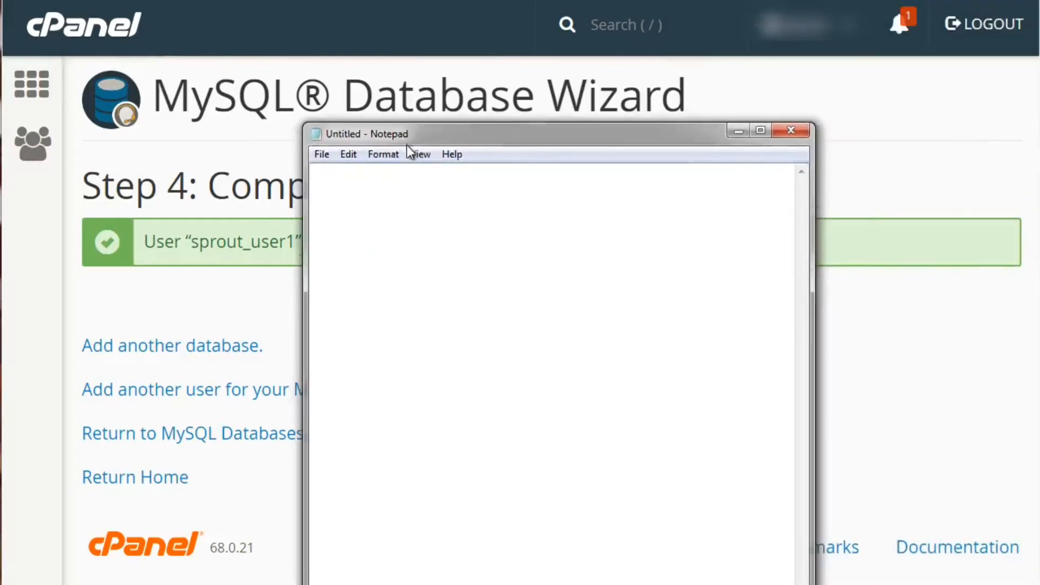
{"action": "left_click_drag", "start_coordinate": [407, 145], "coordinate": [433, 349]}
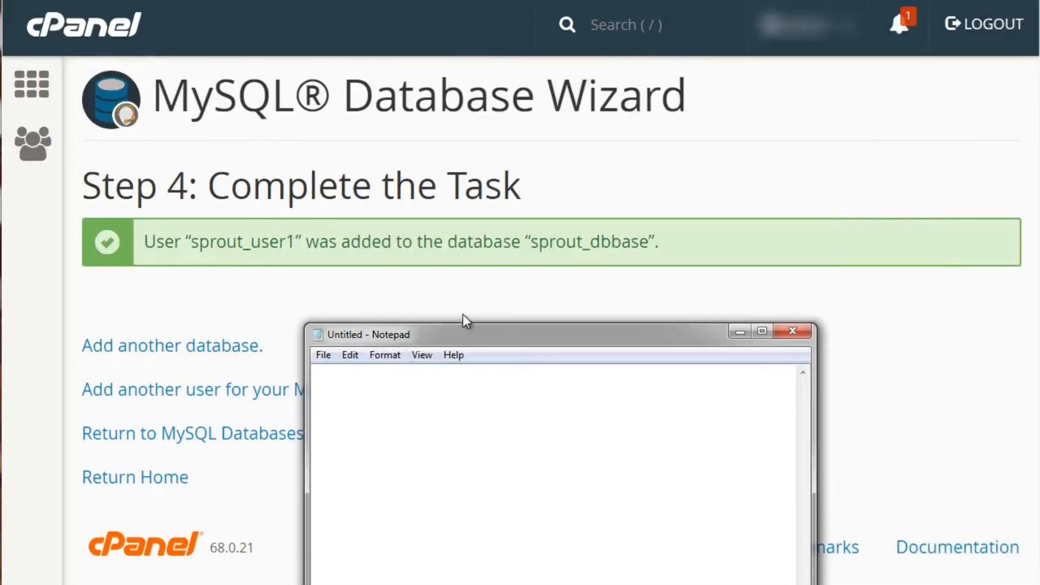
{"action": "left_click", "coordinate": [194, 241]}
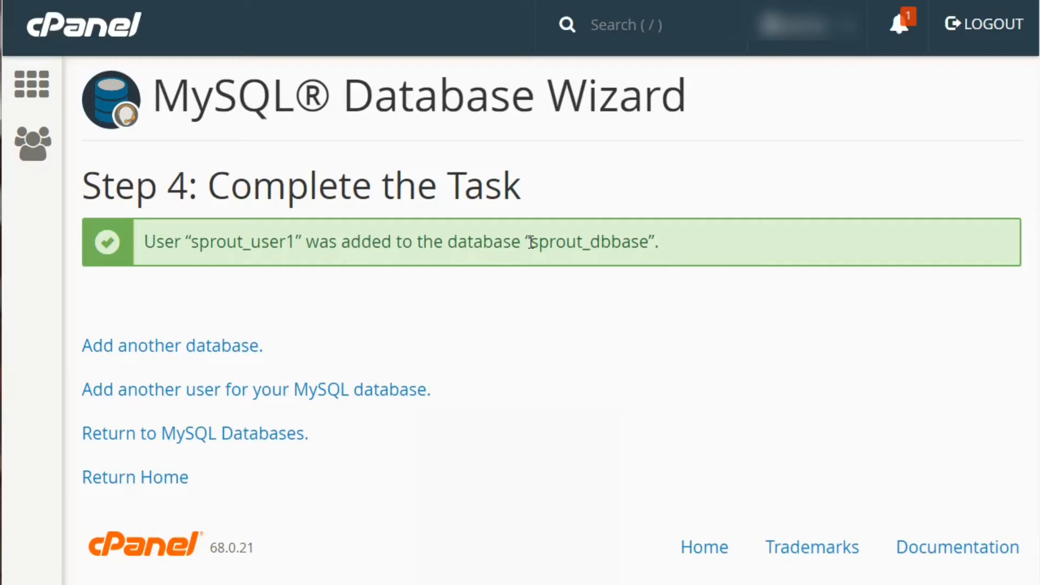
- Copy the database name from the completion message and record it in Notepad as "db = sprout_dbbase"
{"action": "left_click_drag", "start_coordinate": [531, 242], "coordinate": [649, 242]}
{"action": "key", "text": "ctrl+c"}
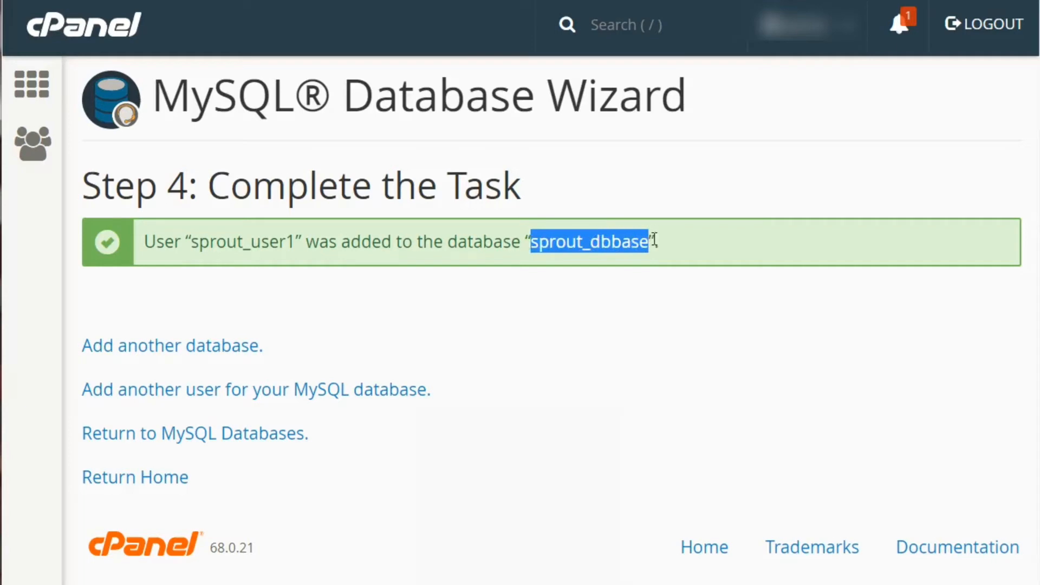
{"action": "left_click", "coordinate": [691, 584]}
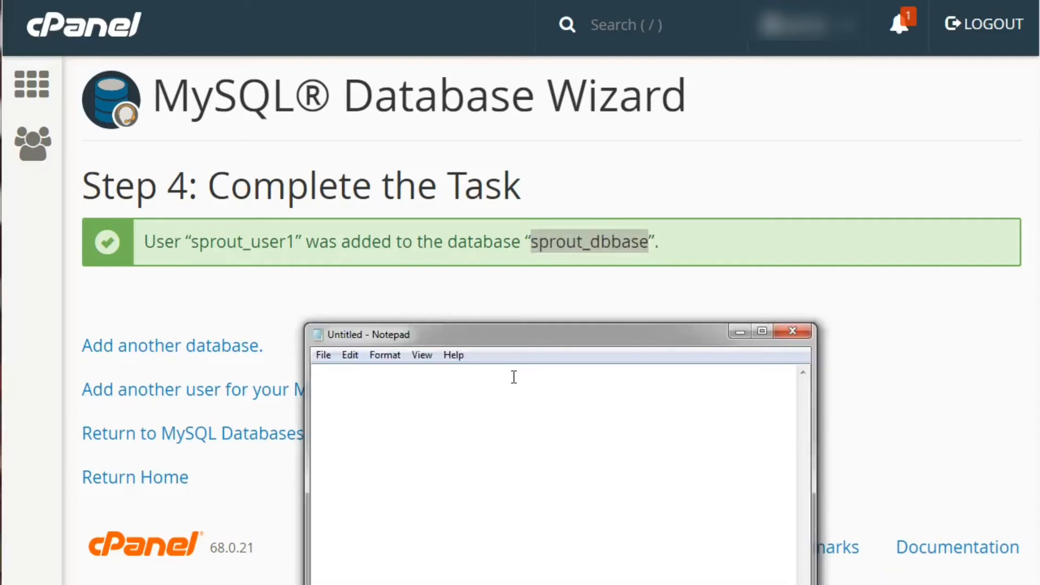
{"action": "type", "text": "db="}
{"action": "key", "text": "BackSpace"}
{"action": "type", "text": "="}
{"action": "key", "text": "ctrl+v"}
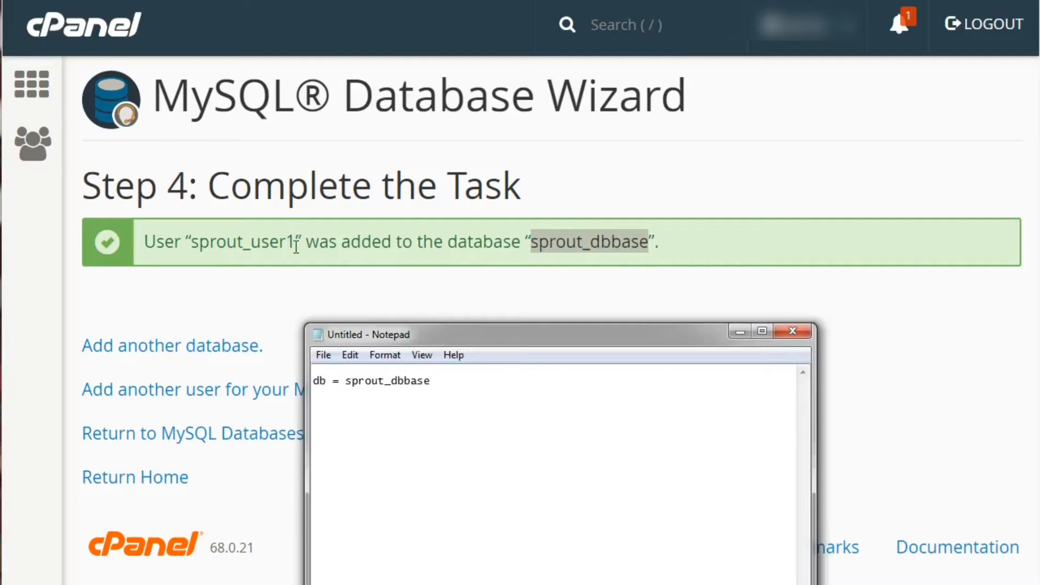
- Copy the database user name from the completion message and add it in Notepad as a second line, "user = sprout_user1"
{"action": "left_click_drag", "start_coordinate": [296, 247], "coordinate": [193, 244]}
{"action": "key", "text": "ctrl+c"}
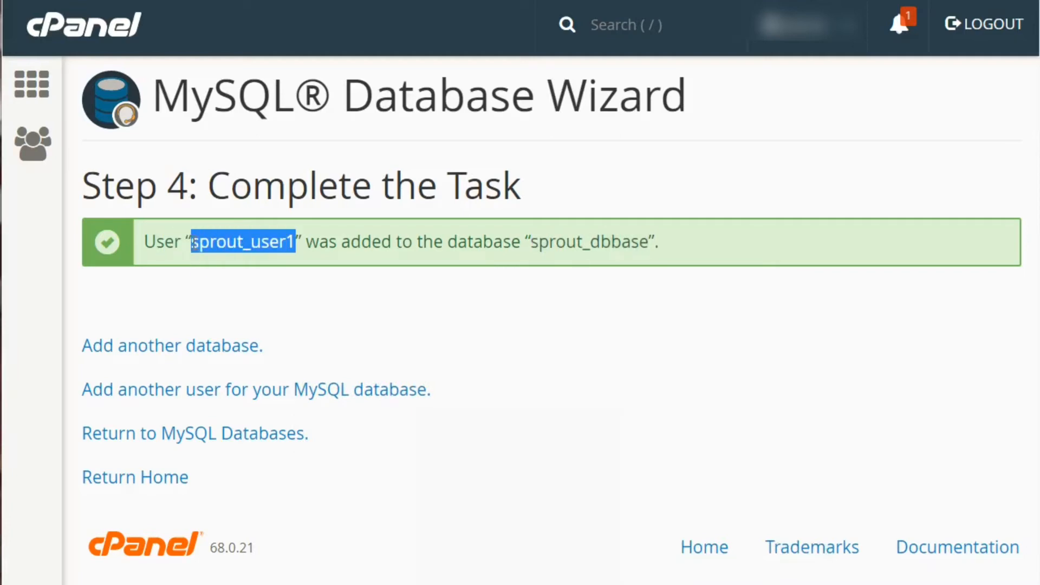
{"action": "left_click", "coordinate": [957, 583]}
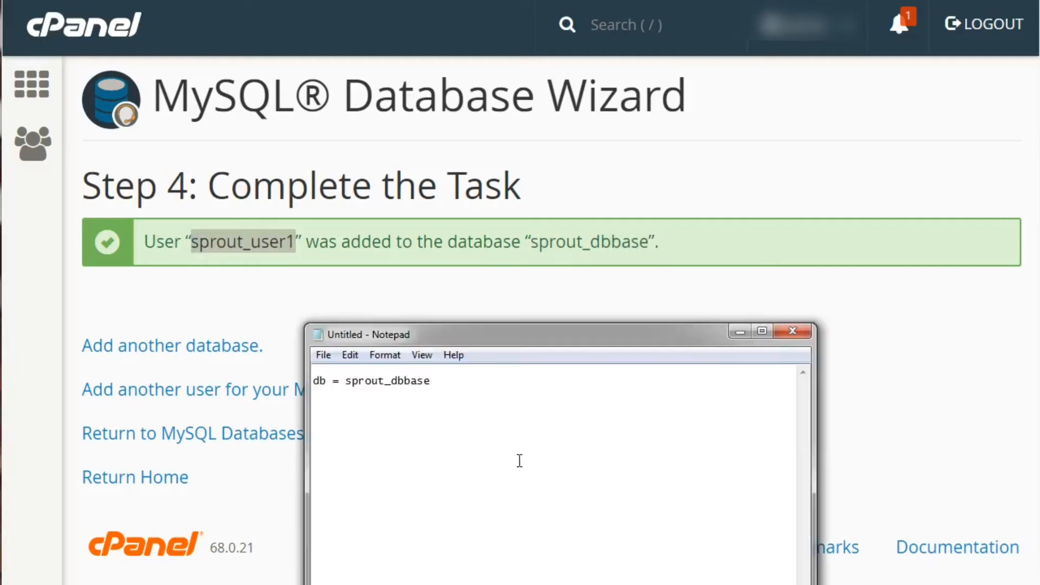
{"action": "key", "text": "Return"}
{"action": "type", "text": "user ="}
{"action": "key", "text": "ctrl+v"}
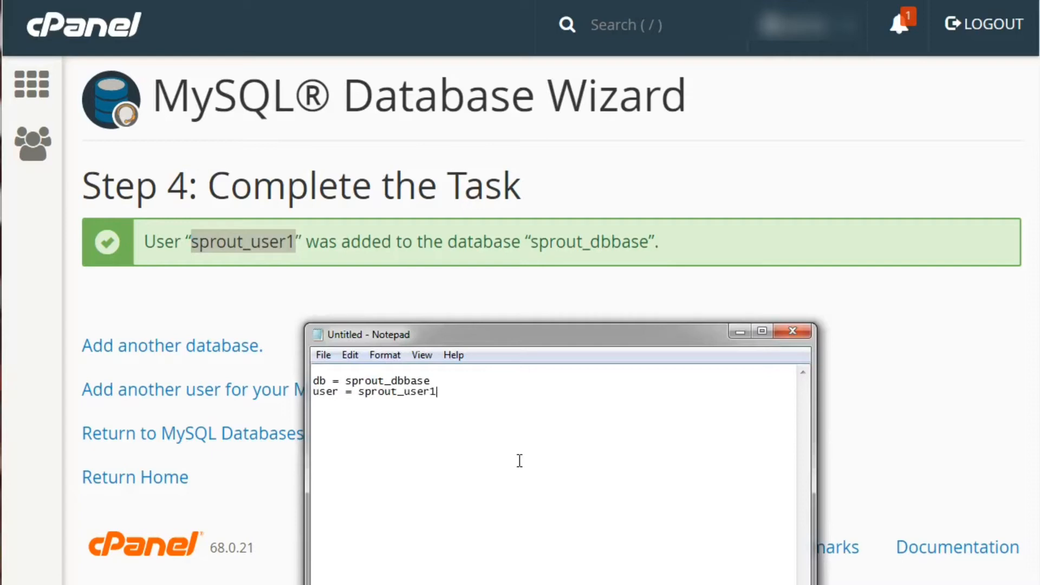
- Review the database management sections of the MySQL Databases page in cPanel, and return to the home page
{"action": "left_click", "coordinate": [609, 270]}
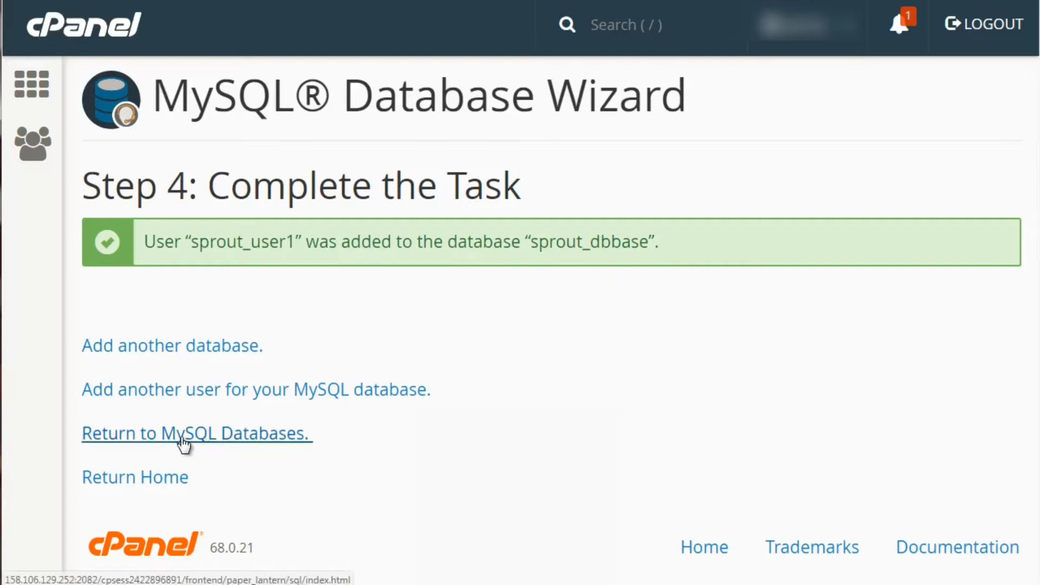
{"action": "left_click", "coordinate": [295, 444]}
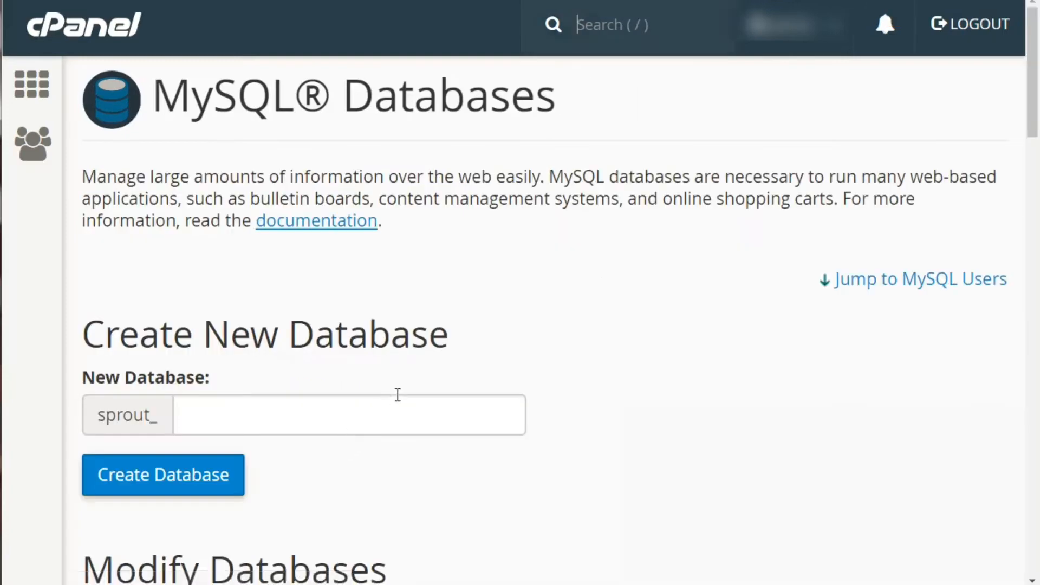
{"action": "scroll", "coordinate": [399, 395], "scroll_direction": "down", "scroll_amount": 8}
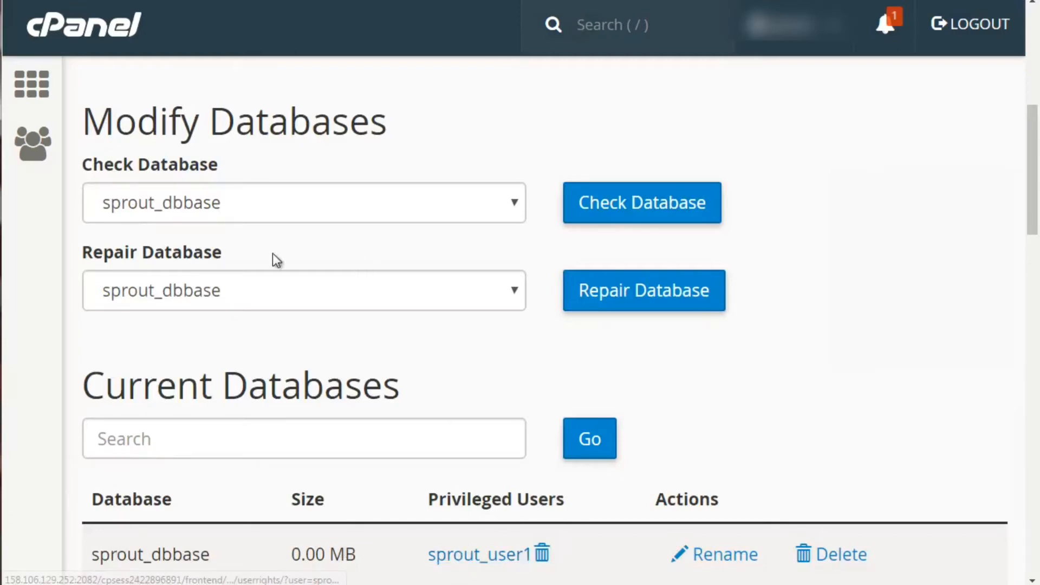
{"action": "scroll", "coordinate": [63, 212], "scroll_direction": "up", "scroll_amount": 5}
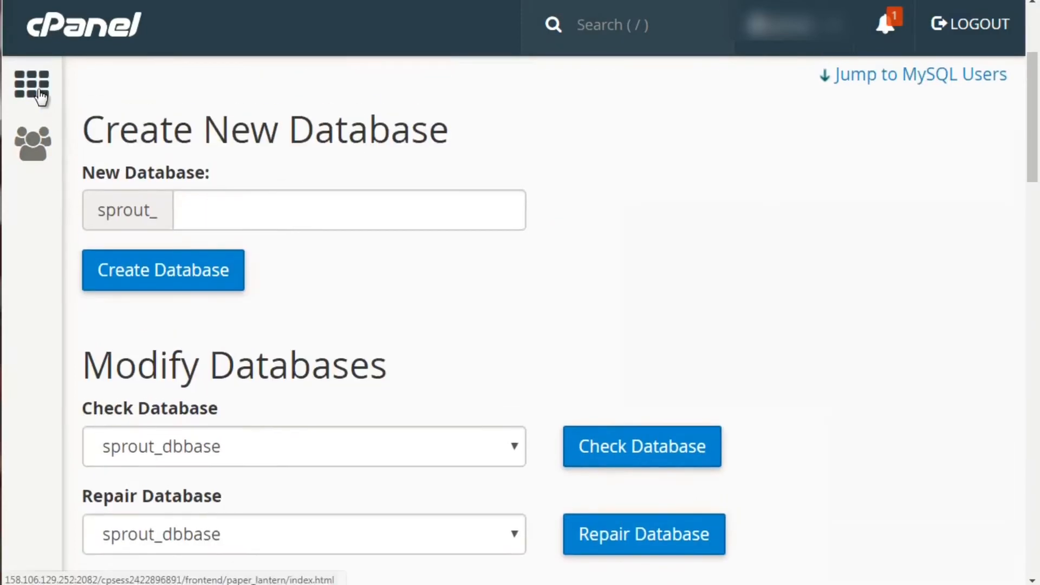
{"action": "left_click", "coordinate": [67, 33]}
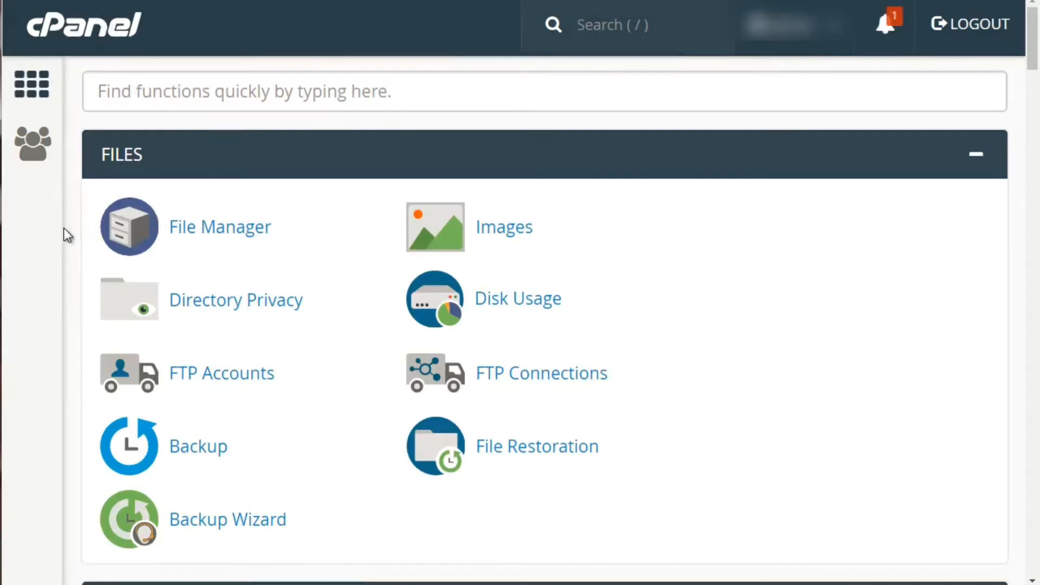
- Open phpMyAdmin from the Databases section and display the table list of the WordPress database
{"action": "scroll", "coordinate": [66, 224], "scroll_direction": "down", "scroll_amount": 9}
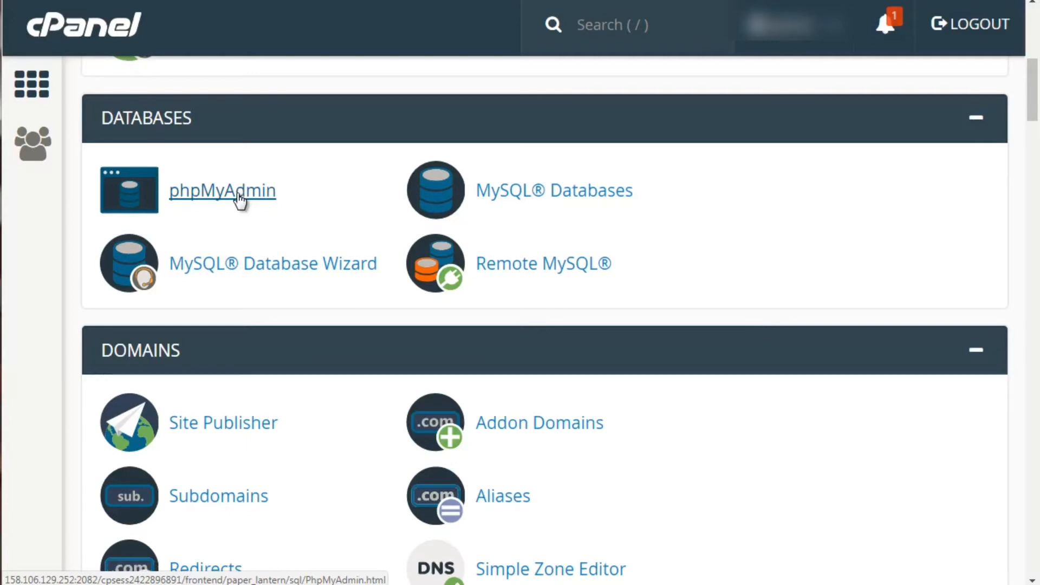
{"action": "left_click", "coordinate": [238, 195]}
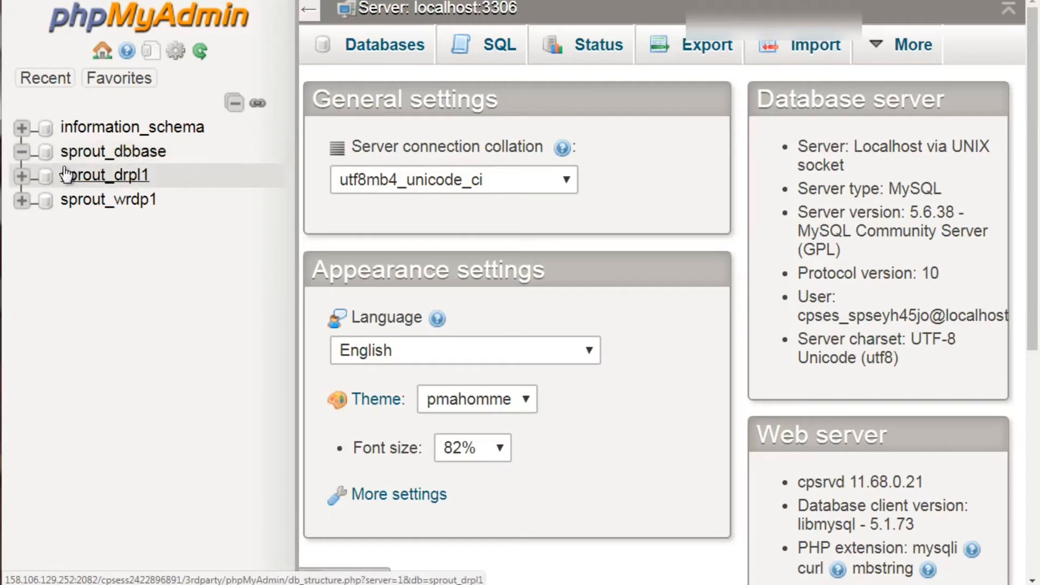
{"action": "left_click", "coordinate": [92, 160]}
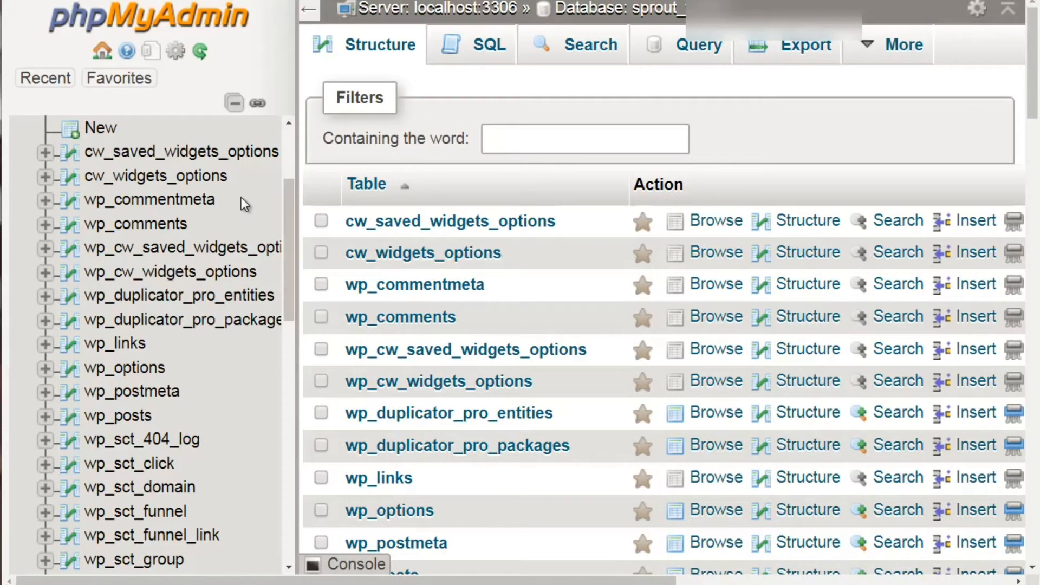
- Look through the first tables of the WordPress database and browse the contents of wp_comments
{"action": "scroll", "coordinate": [203, 211], "scroll_direction": "down", "scroll_amount": 3}
{"action": "scroll", "coordinate": [203, 201], "scroll_direction": "up", "scroll_amount": 5}
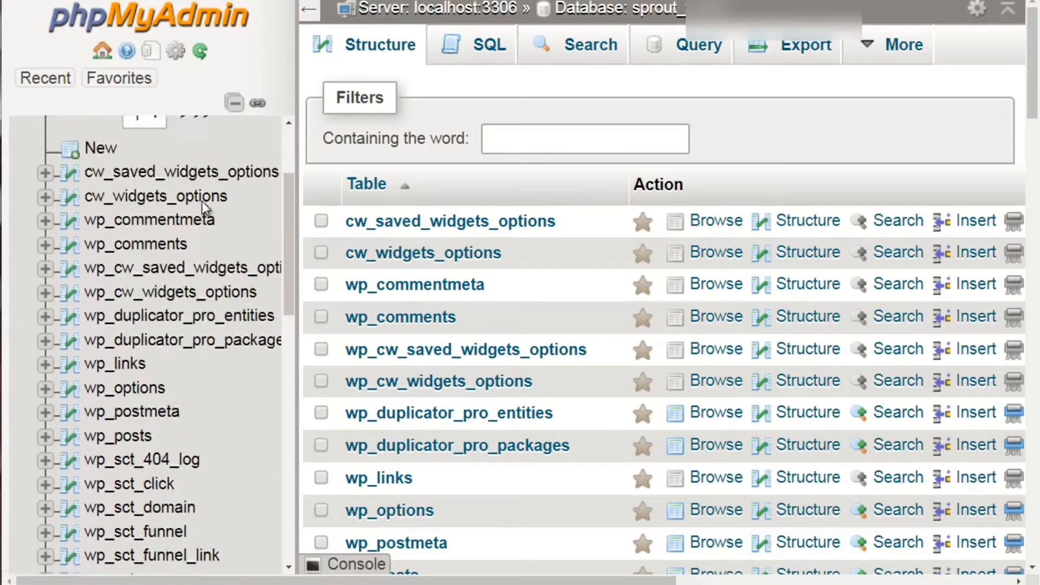
{"action": "scroll", "coordinate": [202, 201], "scroll_direction": "down", "scroll_amount": 2}
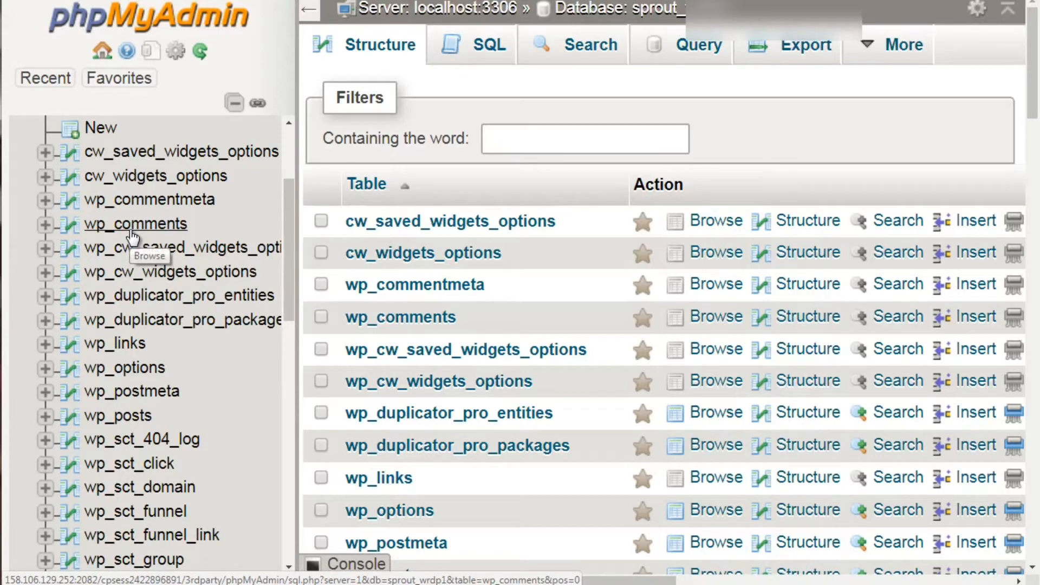
{"action": "scroll", "coordinate": [136, 244], "scroll_direction": "down", "scroll_amount": 3}
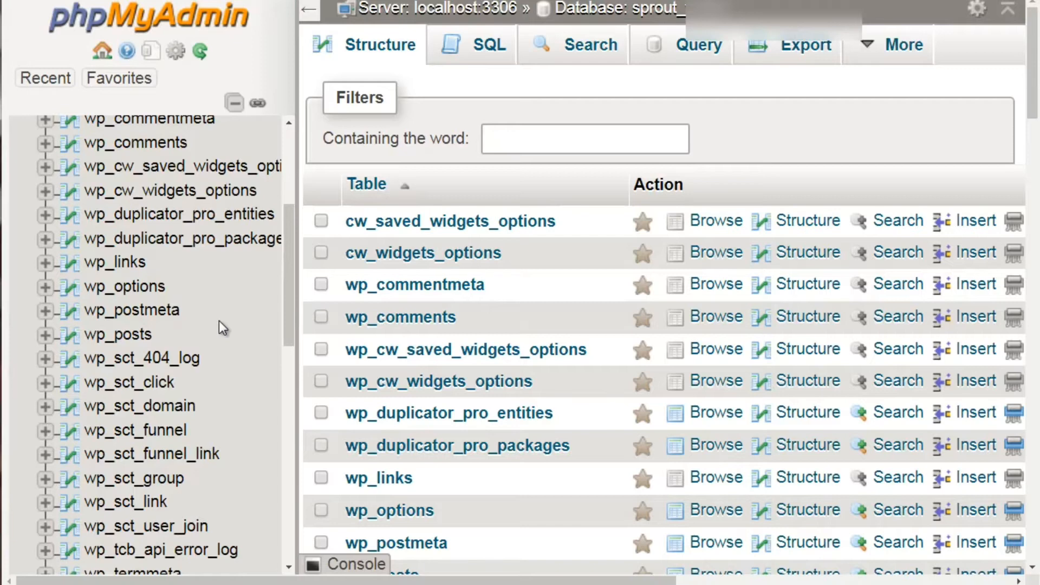
{"action": "left_click", "coordinate": [140, 144]}
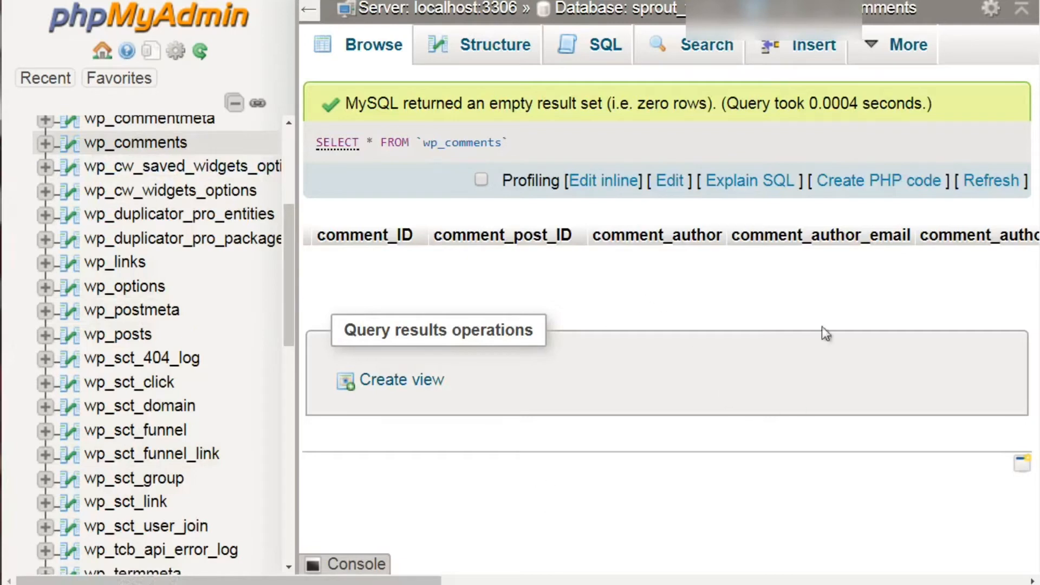
- Look through the remaining tables listed under the WordPress database in the navigation tree
{"action": "scroll", "coordinate": [165, 238], "scroll_direction": "up", "scroll_amount": 2}
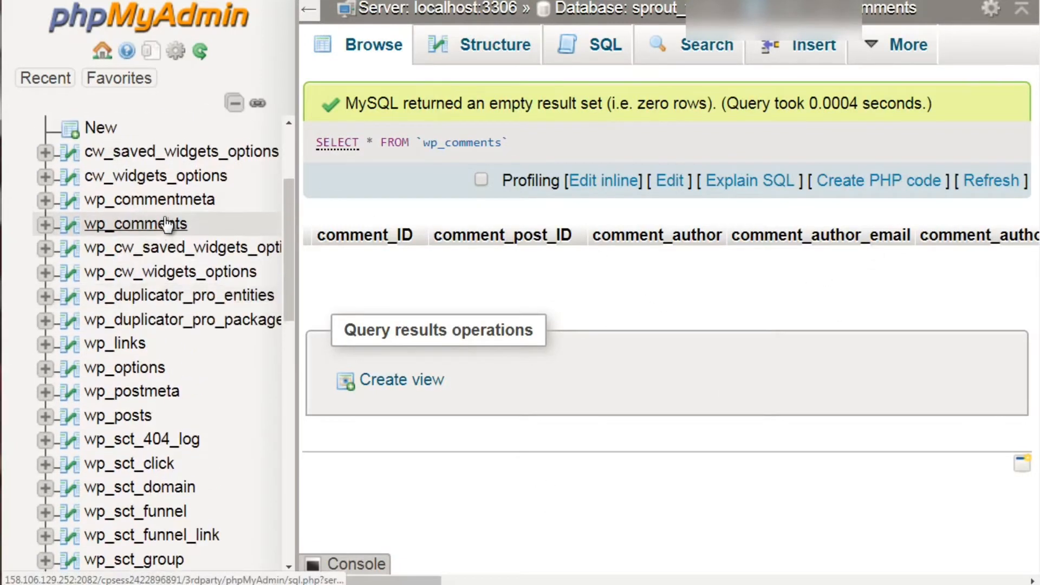
{"action": "scroll", "coordinate": [166, 224], "scroll_direction": "down", "scroll_amount": 3}
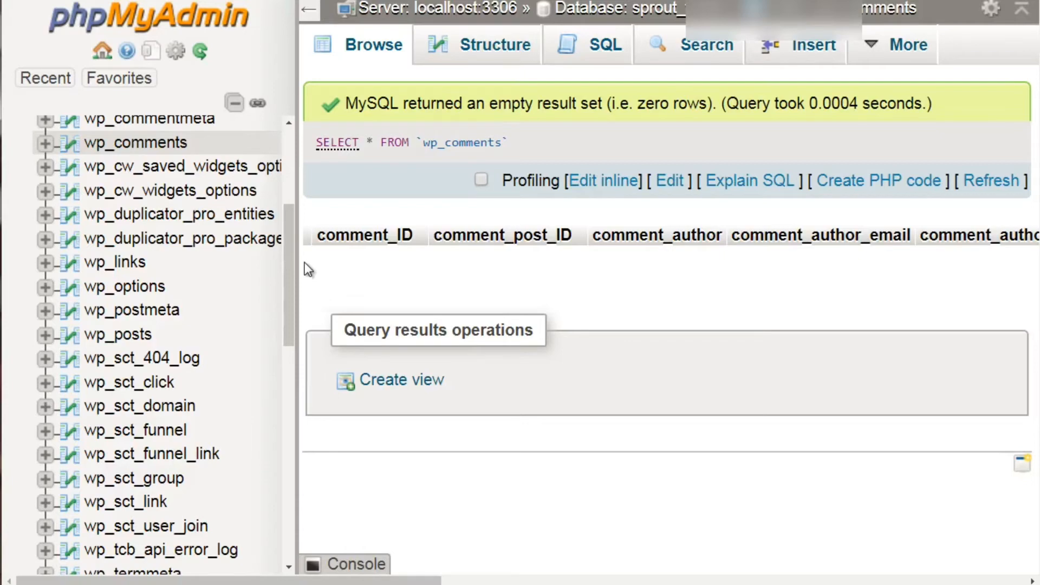
{"action": "scroll", "coordinate": [160, 311], "scroll_direction": "up", "scroll_amount": 3}
{"action": "scroll", "coordinate": [160, 311], "scroll_direction": "down", "scroll_amount": 9}
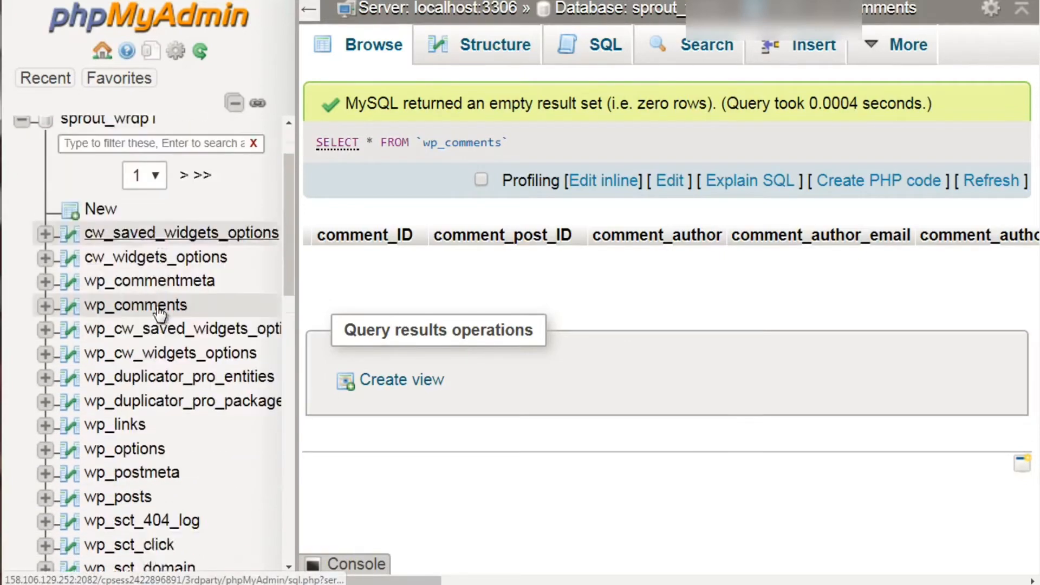
{"action": "scroll", "coordinate": [159, 311], "scroll_direction": "down", "scroll_amount": 3}
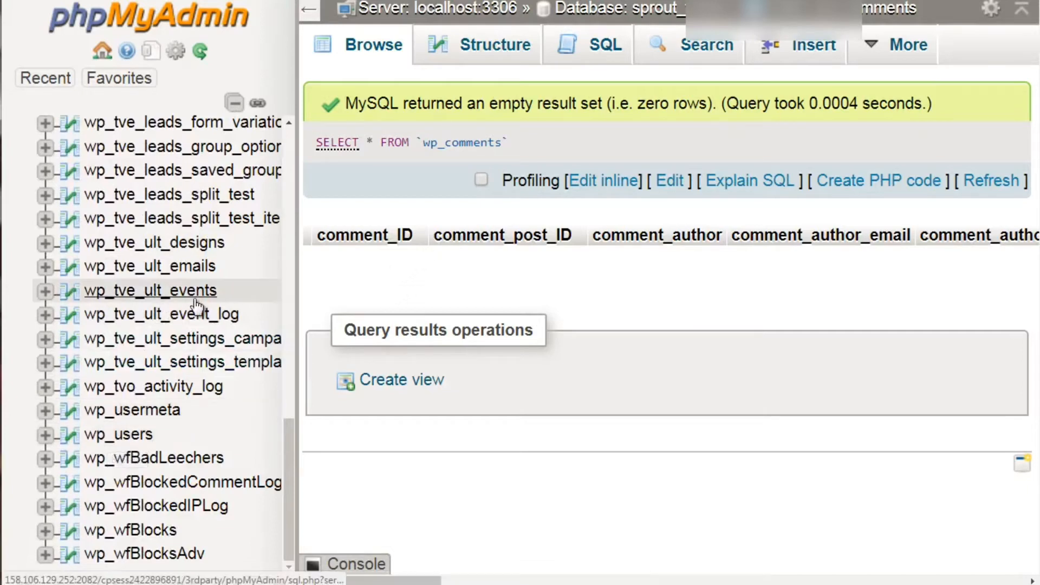
{"action": "scroll", "coordinate": [194, 300], "scroll_direction": "up", "scroll_amount": 3}
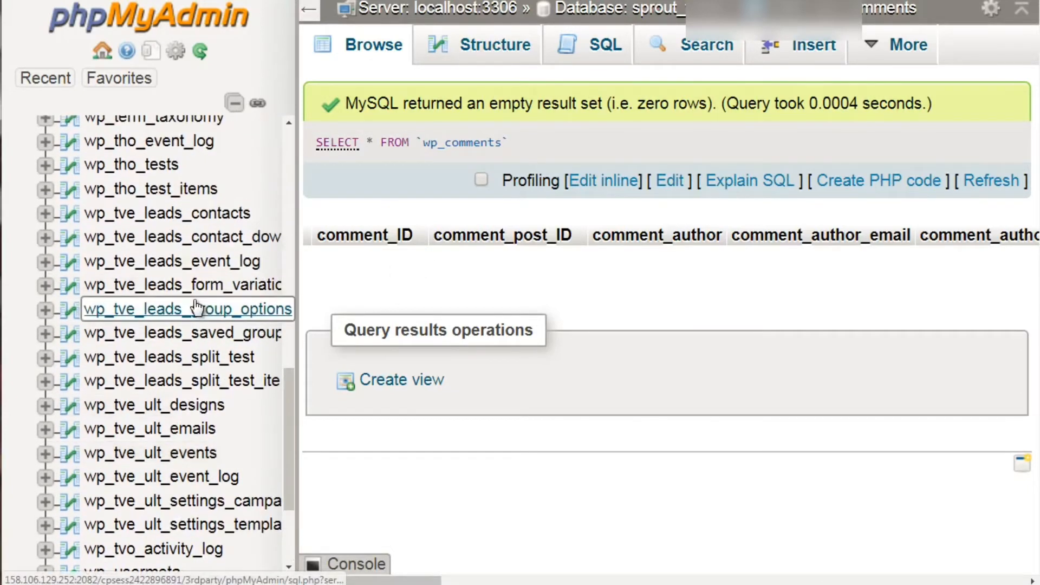
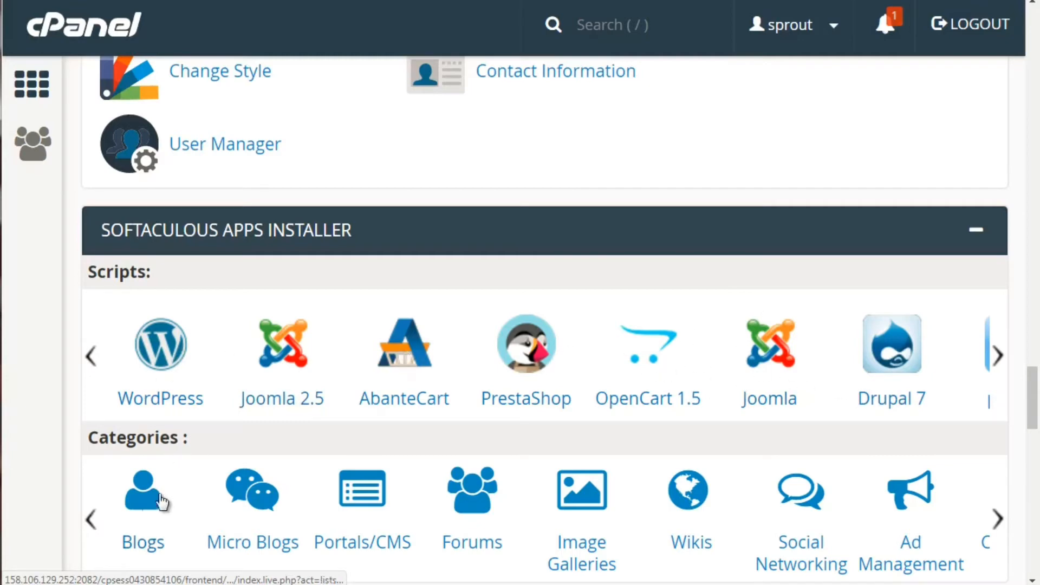
- Open the Blogs category of the Softaculous Apps Installer and look through its available blog scripts
{"action": "left_click", "coordinate": [134, 510]}
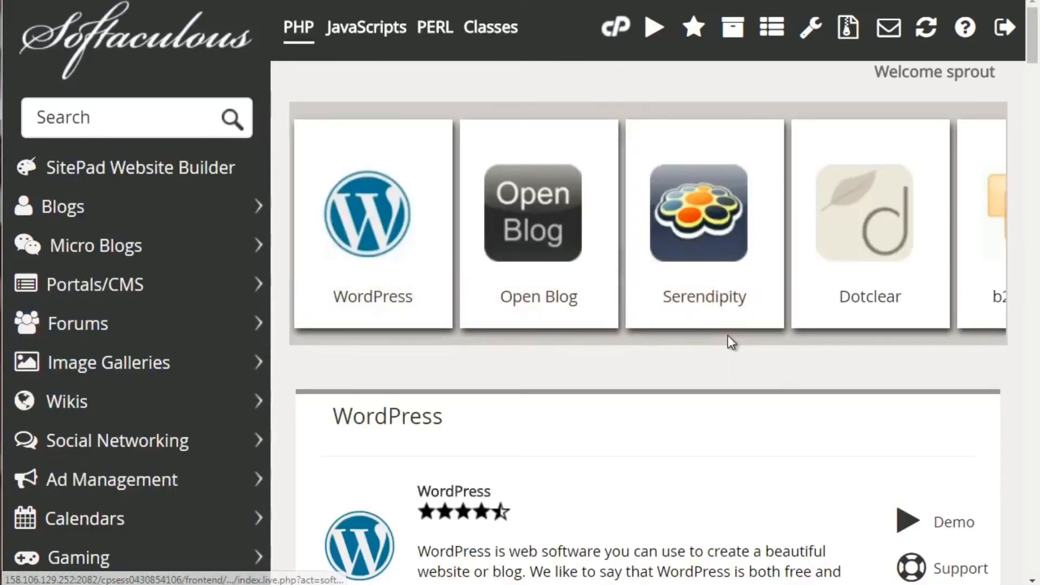
{"action": "left_click_drag", "start_coordinate": [1034, 50], "coordinate": [1031, 22]}
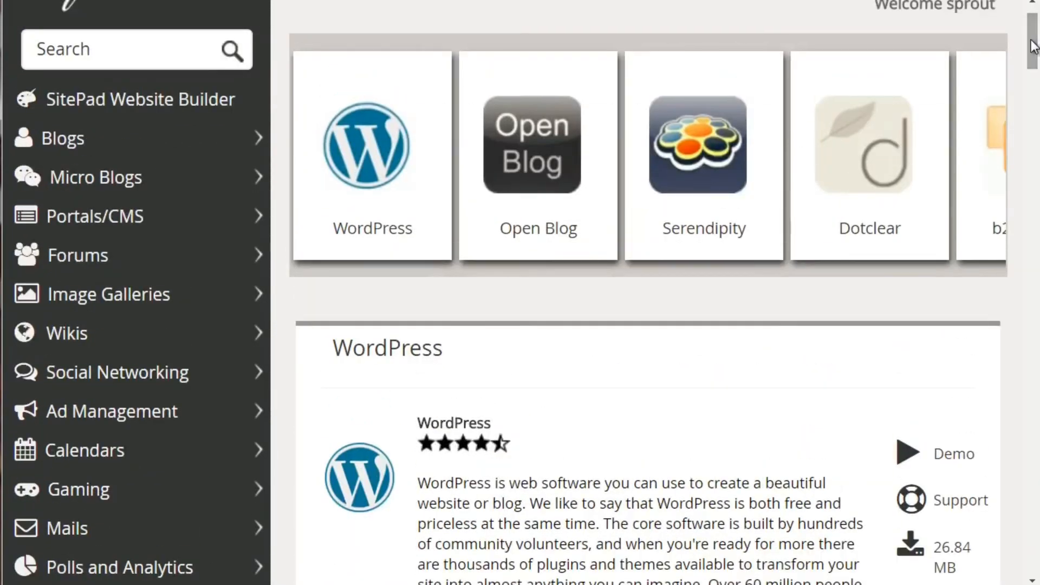
{"action": "left_click", "coordinate": [115, 140]}
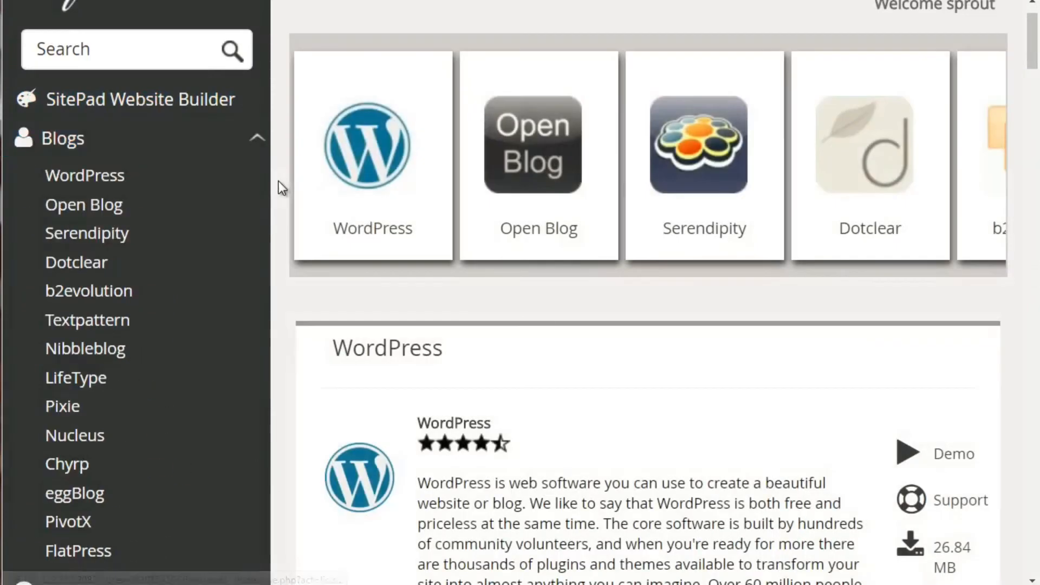
{"action": "left_click_drag", "start_coordinate": [1033, 41], "coordinate": [1037, 79]}
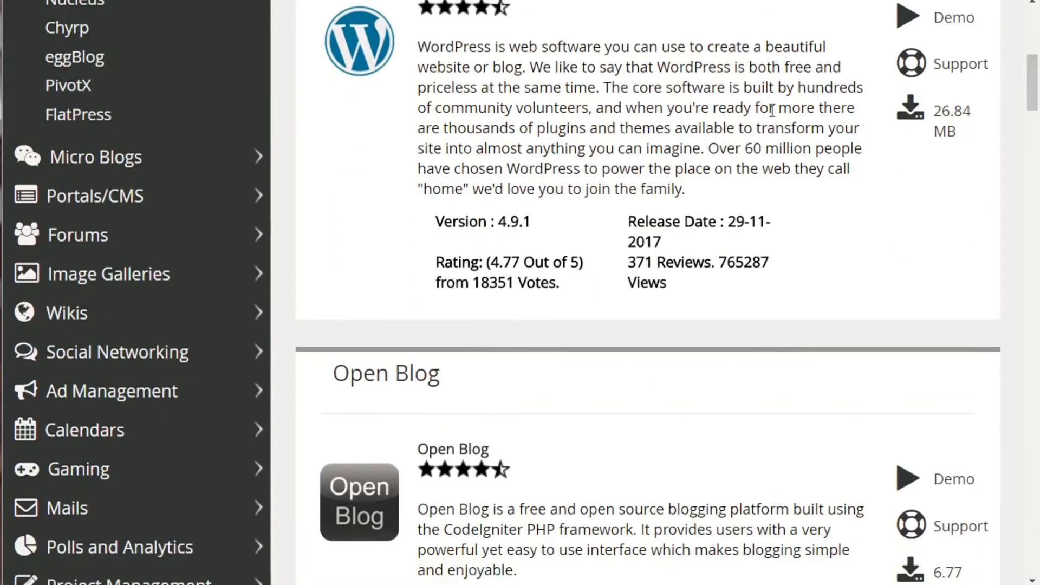
- Look through the scripts offered in the Portals/CMS and Forums categories of Softaculous
{"action": "left_click", "coordinate": [188, 202]}
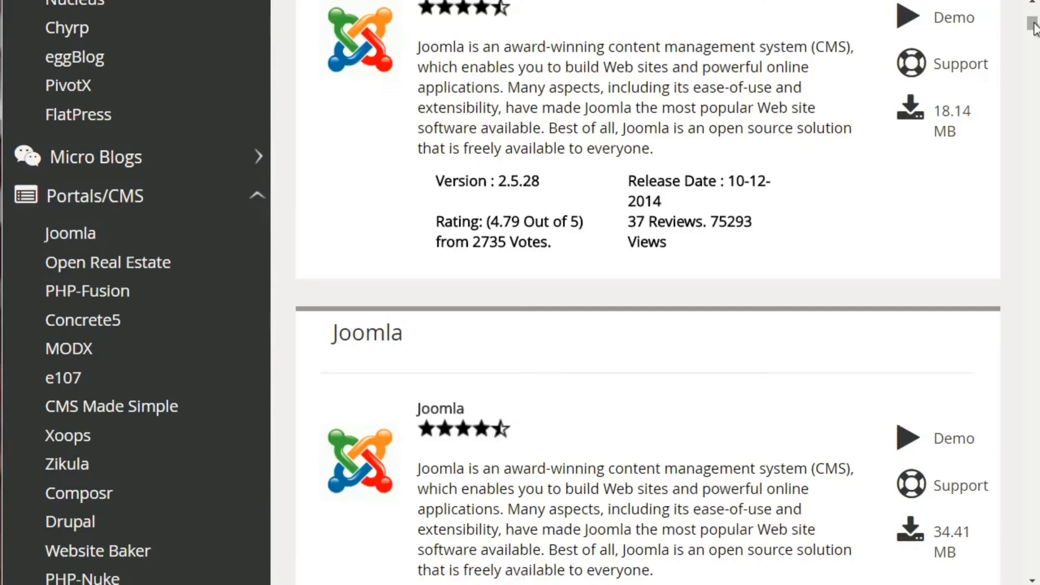
{"action": "left_click_drag", "start_coordinate": [1034, 28], "coordinate": [1035, 64]}
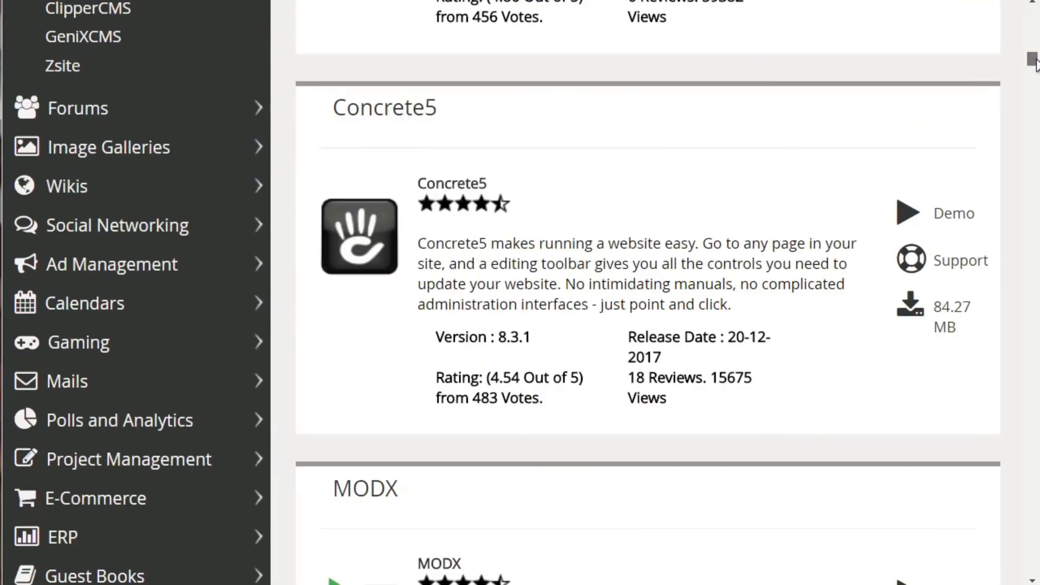
{"action": "left_click", "coordinate": [224, 116]}
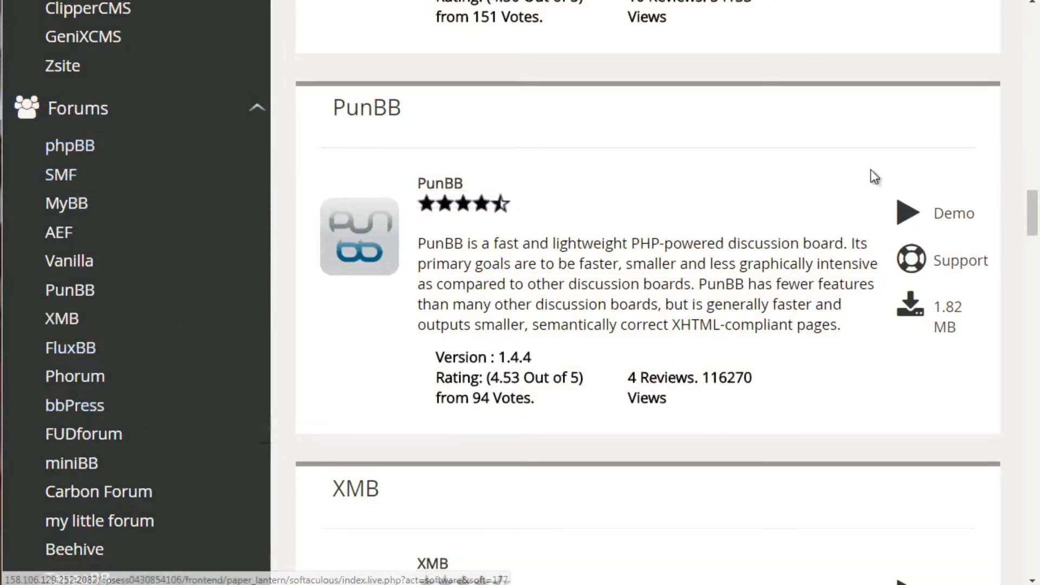
{"action": "left_click_drag", "start_coordinate": [1037, 216], "coordinate": [1039, 260]}
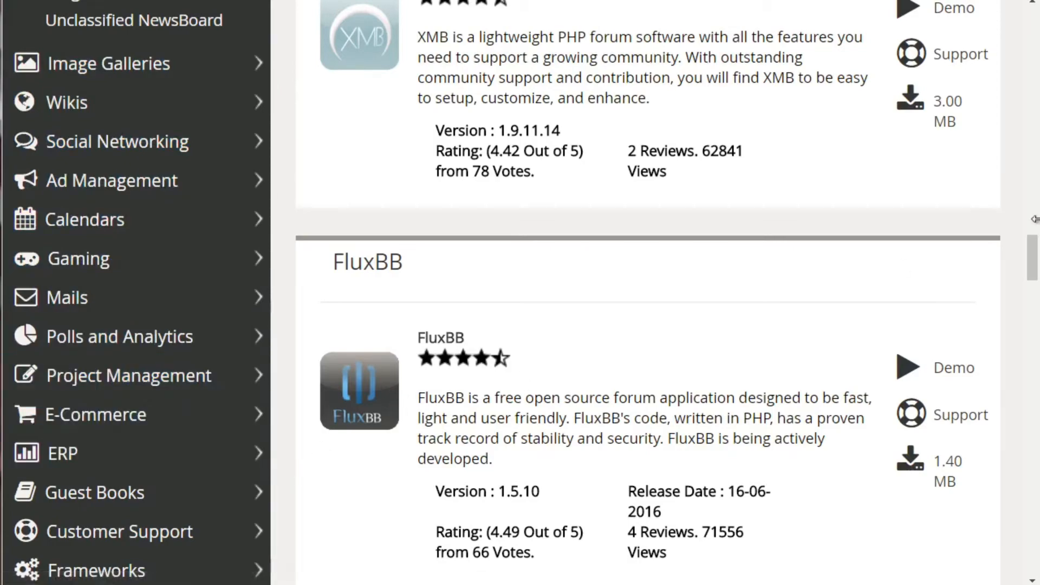
- Open the WordPress script from the Blogs category and start its installation to reach the Software Setup form
{"action": "left_click_drag", "start_coordinate": [1032, 271], "coordinate": [1031, 24]}
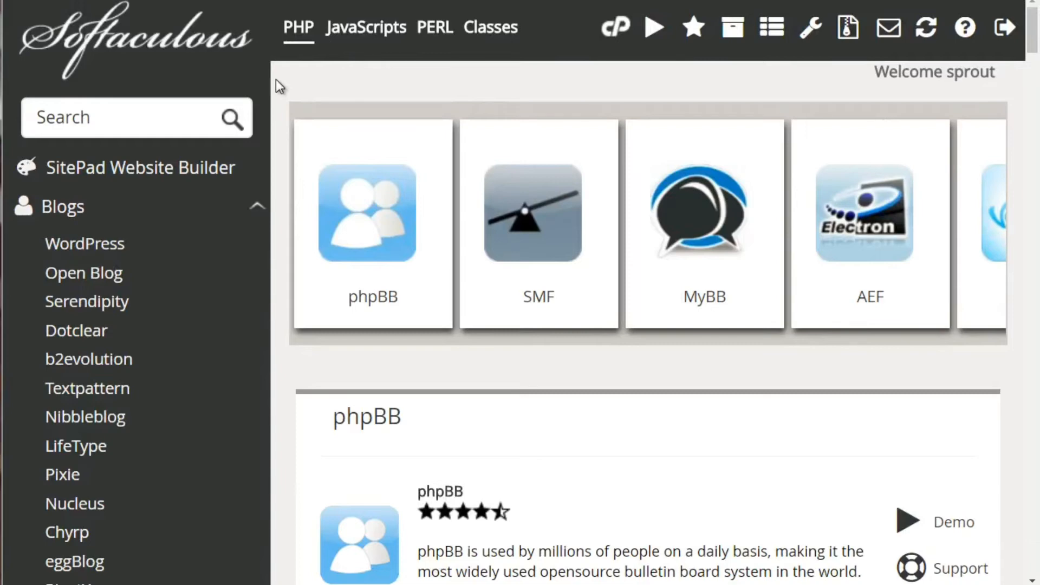
{"action": "left_click_drag", "start_coordinate": [1033, 32], "coordinate": [1032, 40]}
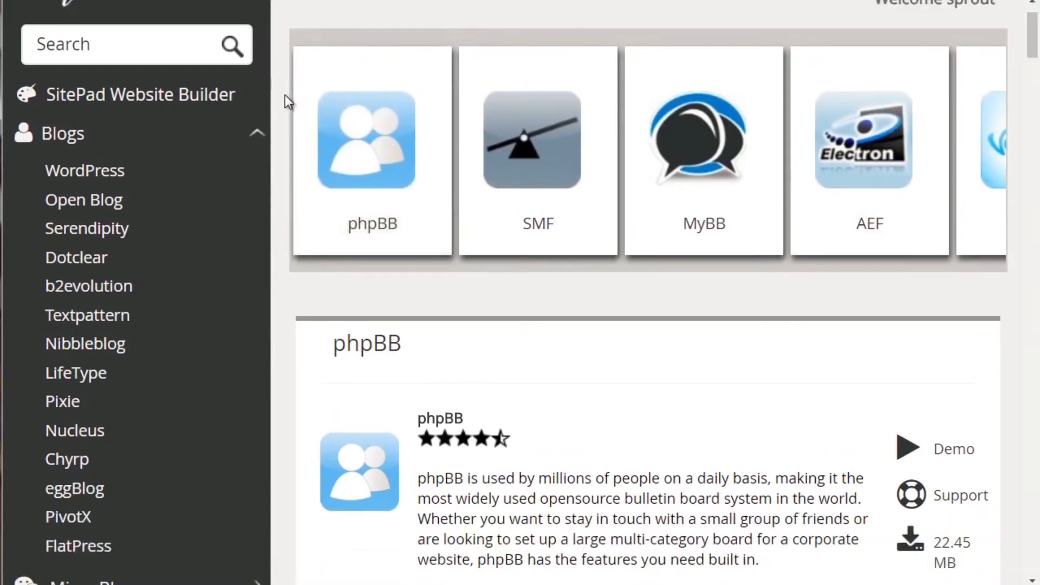
{"action": "left_click", "coordinate": [173, 171]}
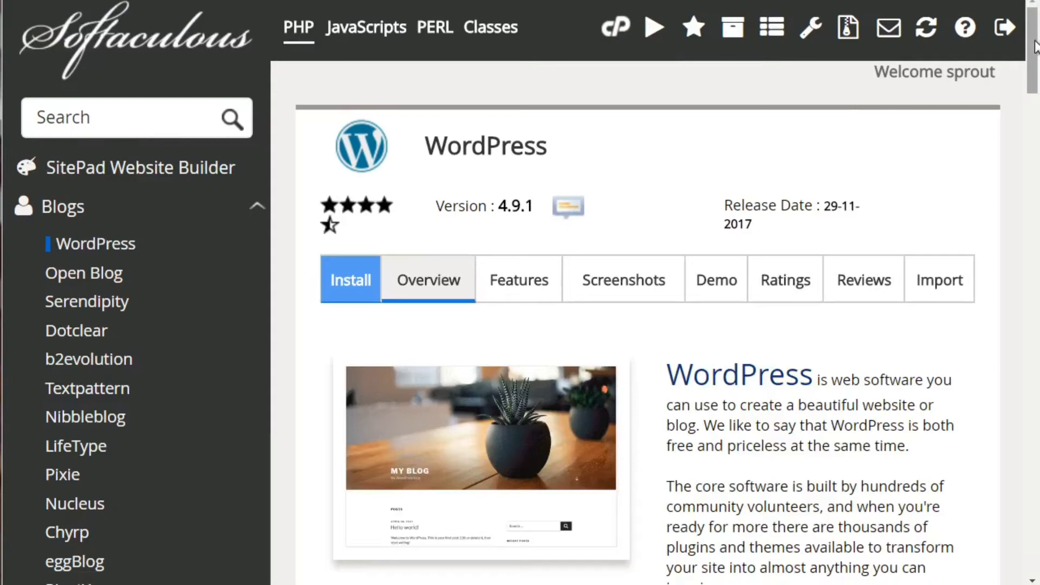
{"action": "scroll", "coordinate": [1036, 57], "scroll_direction": "down", "scroll_amount": 2}
{"action": "scroll", "coordinate": [1036, 57], "scroll_direction": "down", "scroll_amount": 8}
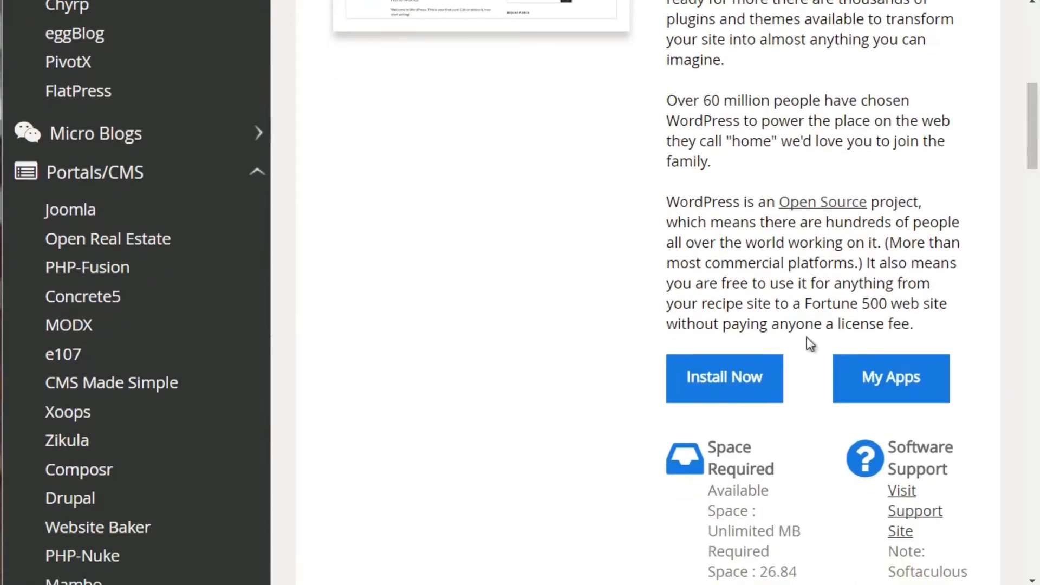
{"action": "left_click", "coordinate": [750, 383]}
{"action": "scroll", "coordinate": [1036, 119], "scroll_direction": "down", "scroll_amount": 1}
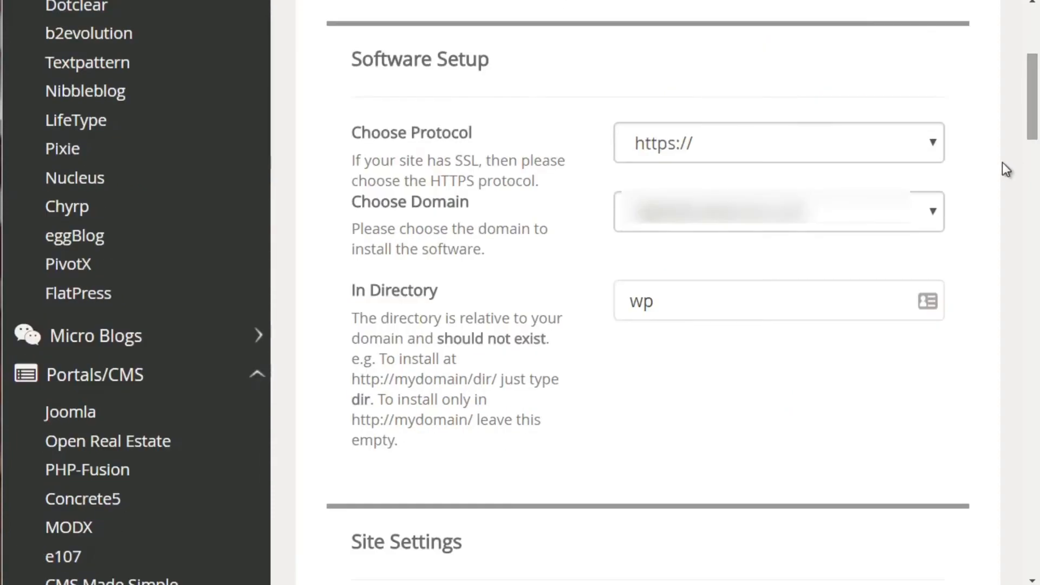
{"action": "left_click", "coordinate": [618, 154]}
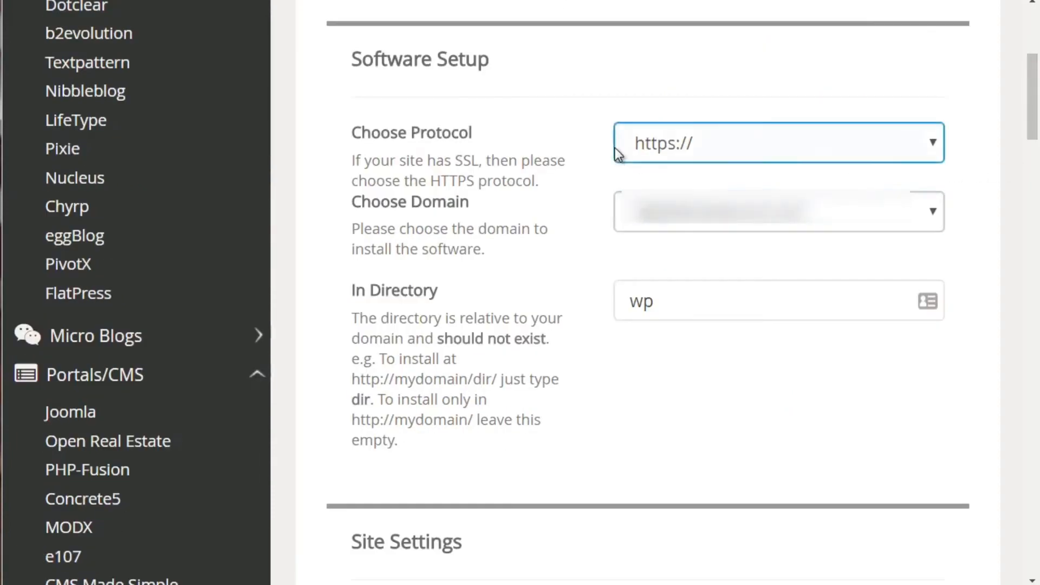
{"action": "left_click", "coordinate": [707, 135]}
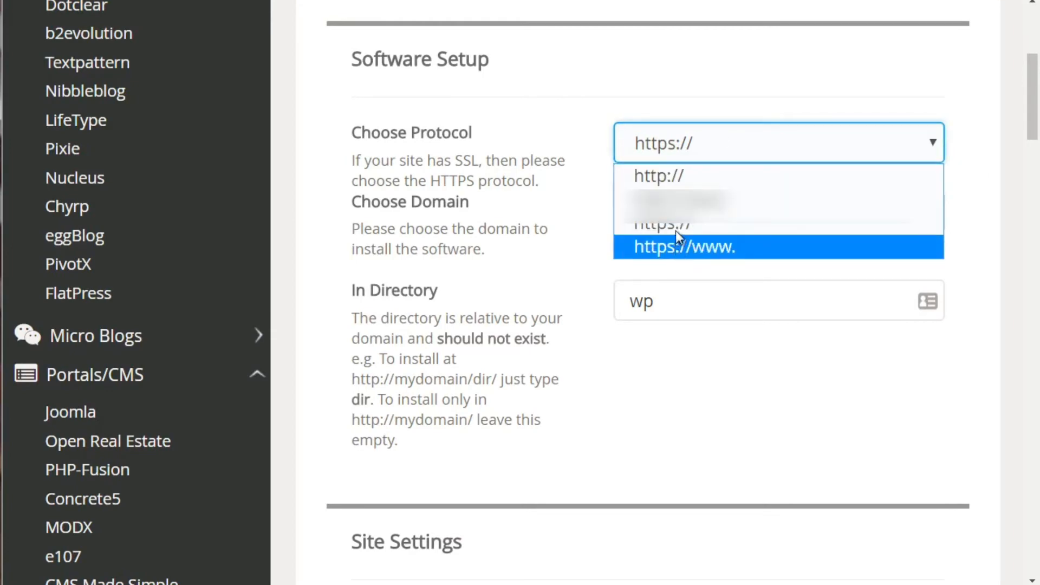
{"action": "left_click", "coordinate": [586, 251]}
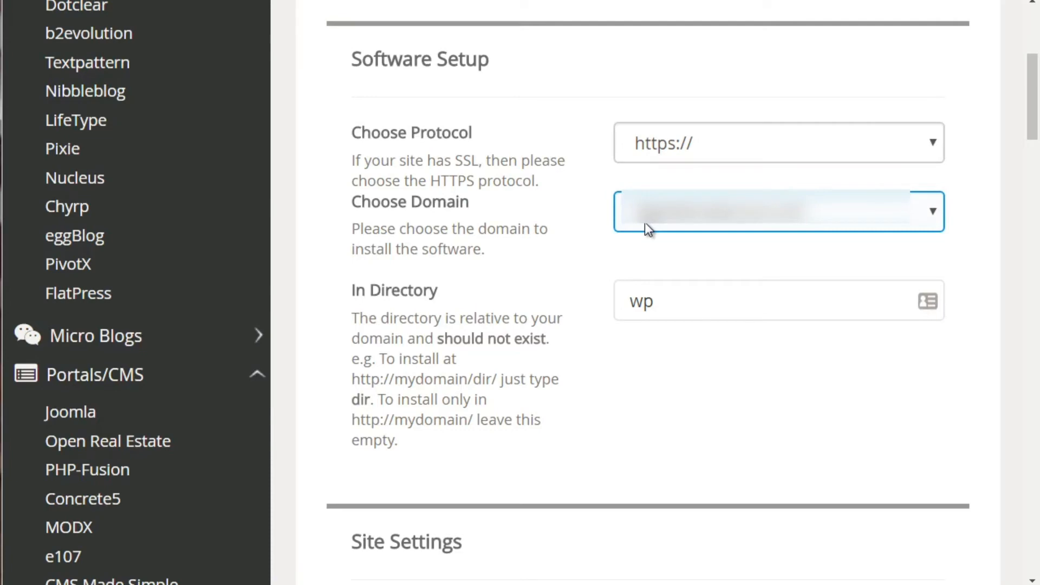
- Clear the In Directory field of the Software Setup section and re-enter wp as the installation directory
{"action": "left_click", "coordinate": [662, 298]}
{"action": "left_click_drag", "start_coordinate": [664, 298], "coordinate": [619, 299]}
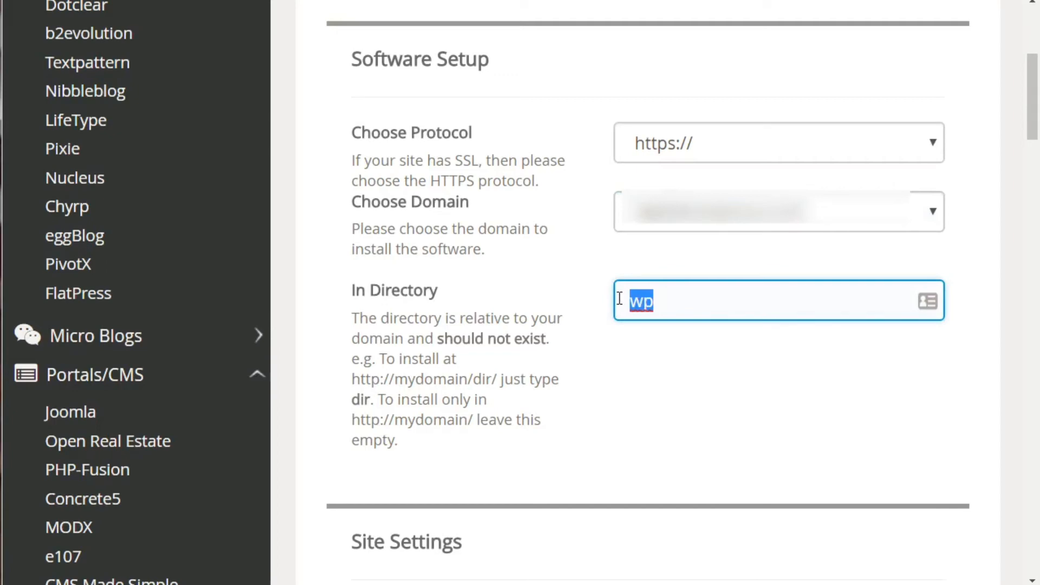
{"action": "key", "text": "BackSpace"}
{"action": "left_click", "coordinate": [628, 391]}
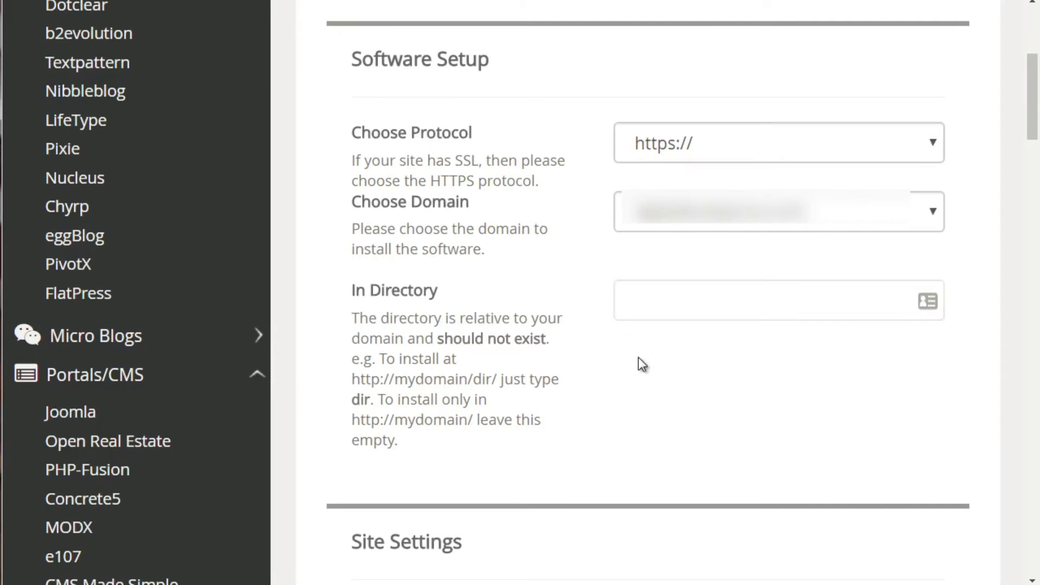
{"action": "left_click", "coordinate": [645, 311]}
{"action": "type", "text": "wp"}
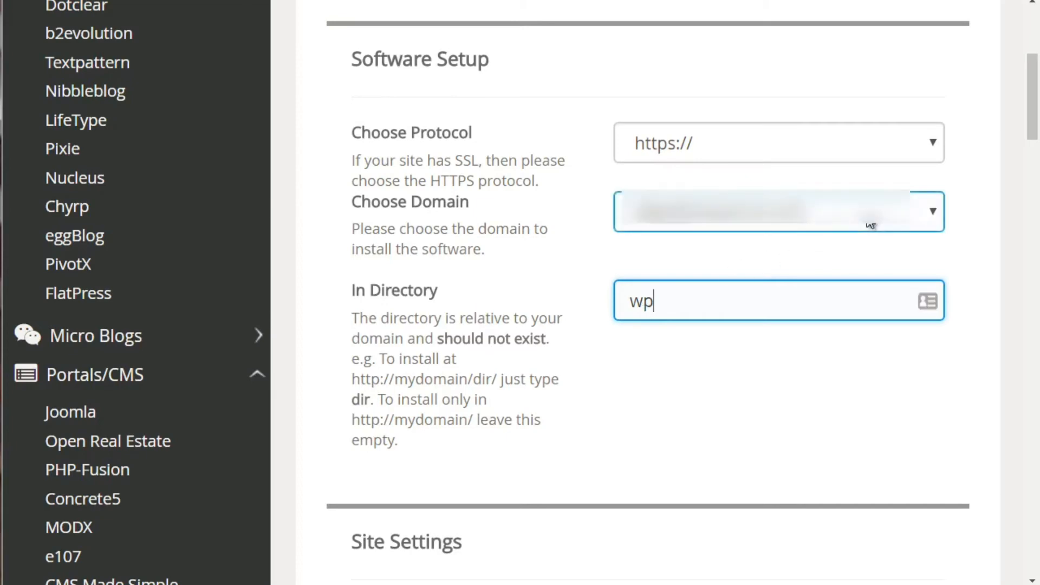
- Replace the Admin Username in the Admin Account section with llklkjsdfdj and move on to the Admin Email field
{"action": "scroll", "coordinate": [1018, 163], "scroll_direction": "down", "scroll_amount": 10}
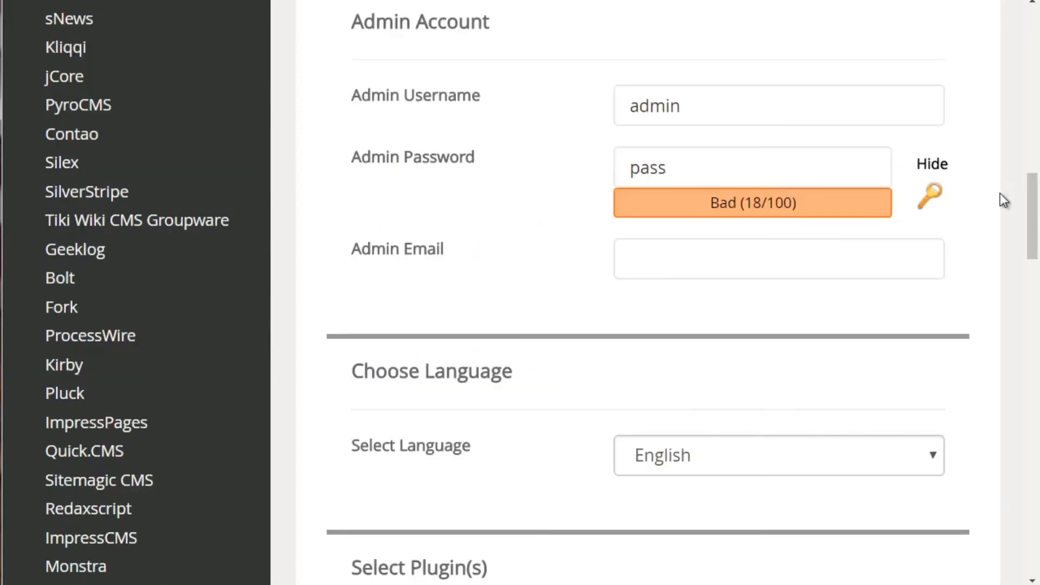
{"action": "left_click", "coordinate": [750, 104]}
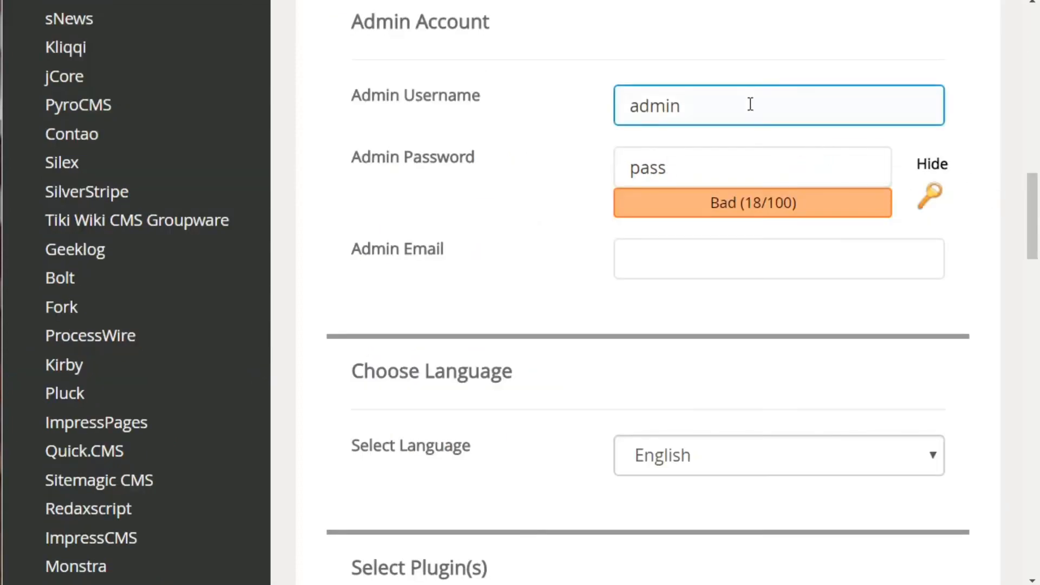
{"action": "left_click", "coordinate": [710, 157]}
{"action": "left_click", "coordinate": [699, 118]}
{"action": "left_click", "coordinate": [606, 122]}
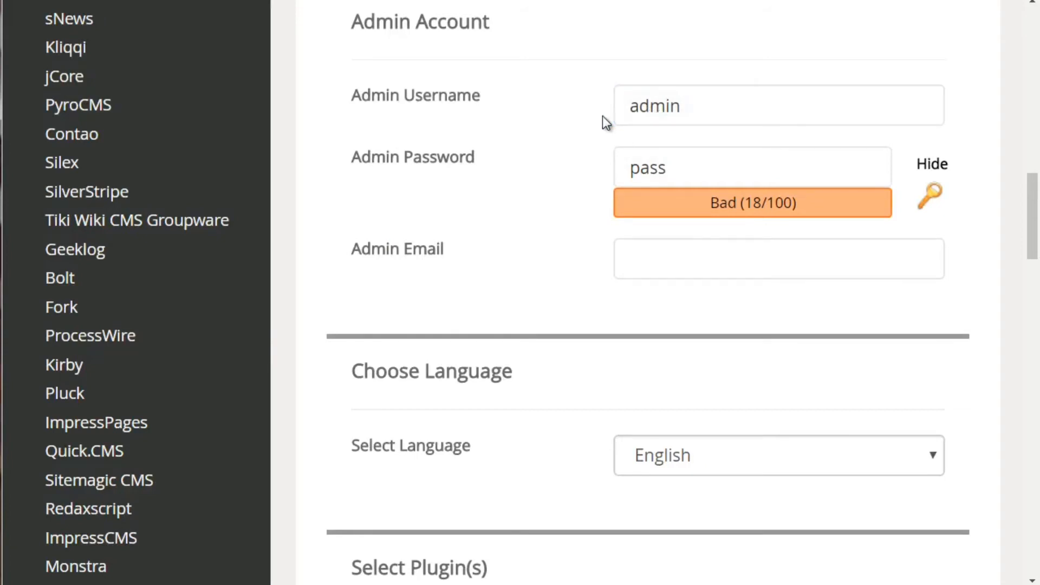
{"action": "left_click", "coordinate": [742, 87]}
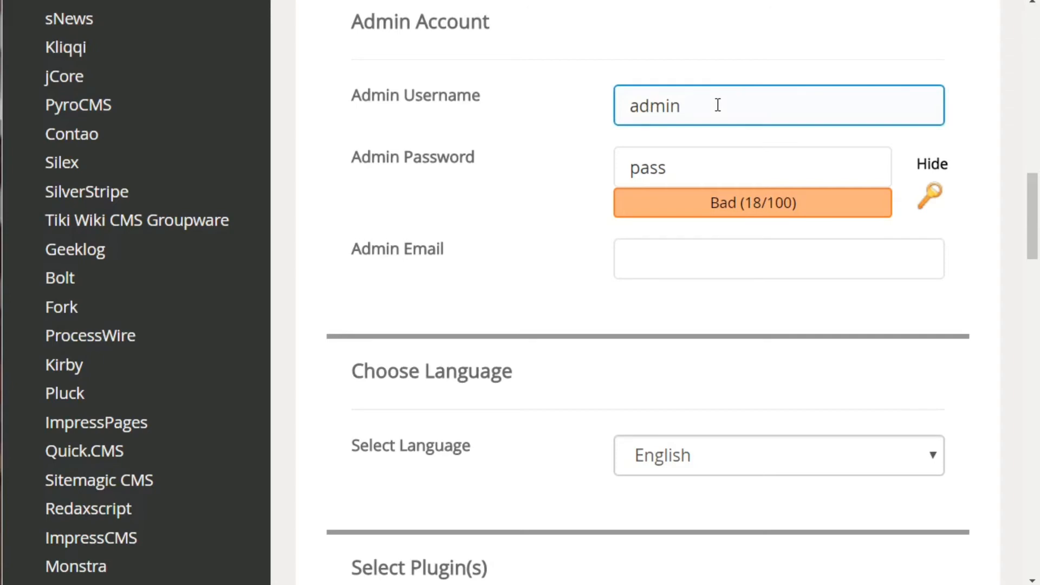
{"action": "left_click_drag", "start_coordinate": [704, 107], "coordinate": [607, 109]}
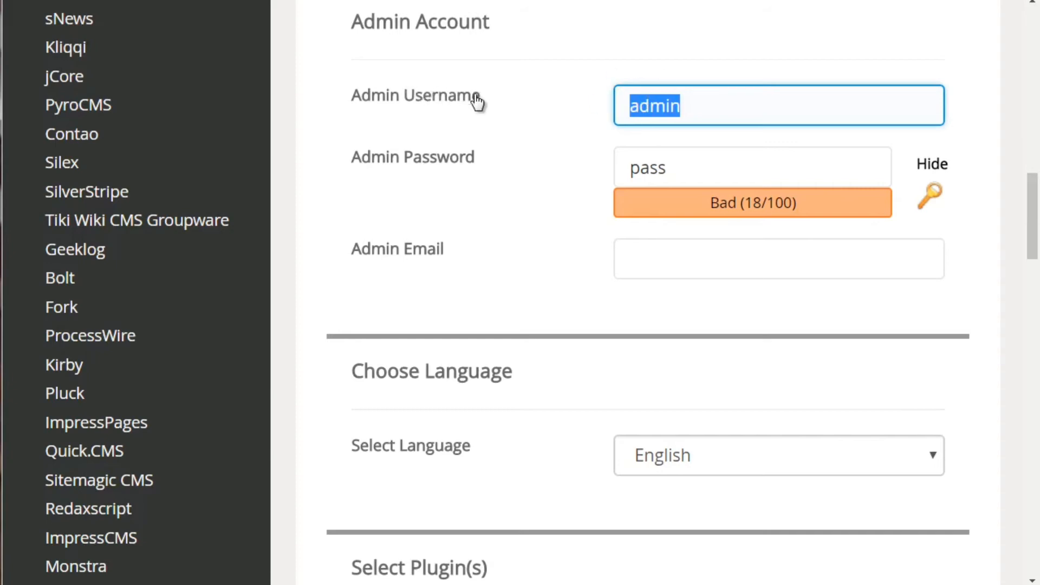
{"action": "type", "text": "ll"}
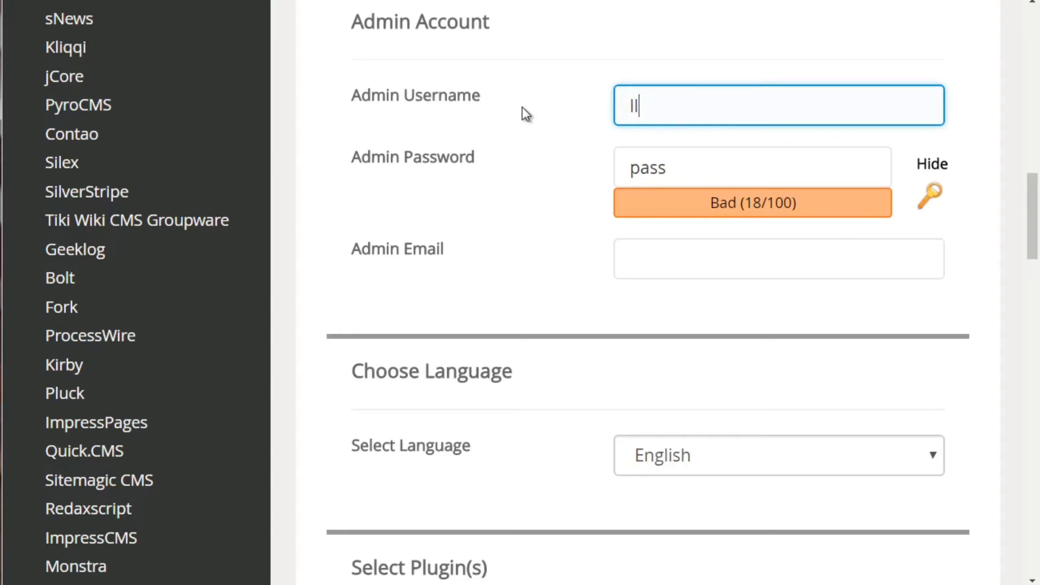
{"action": "type", "text": "klkjsdfdj"}
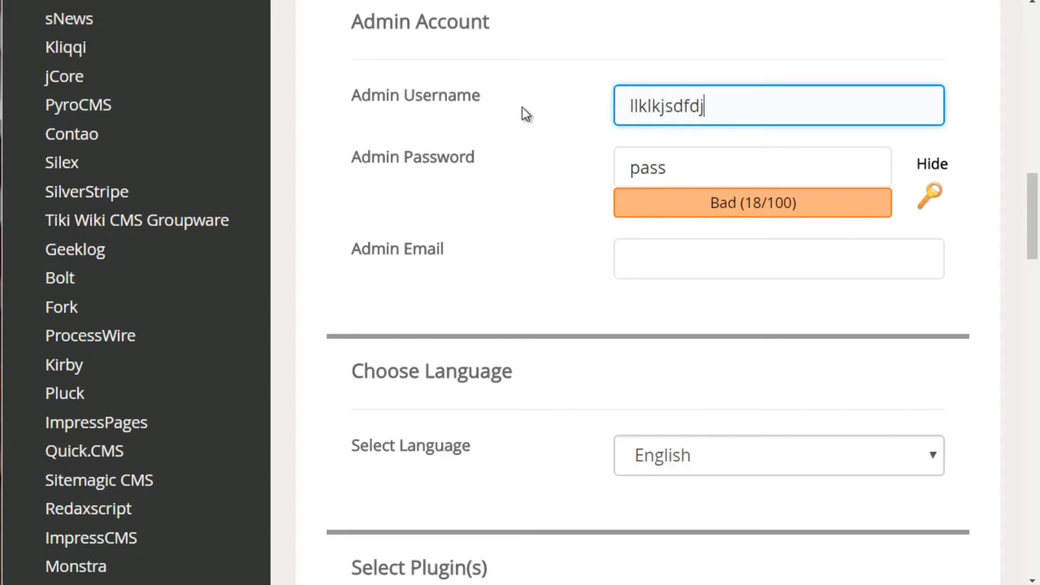
{"action": "key", "text": "ctrl+a"}
{"action": "key", "text": "Tab"}
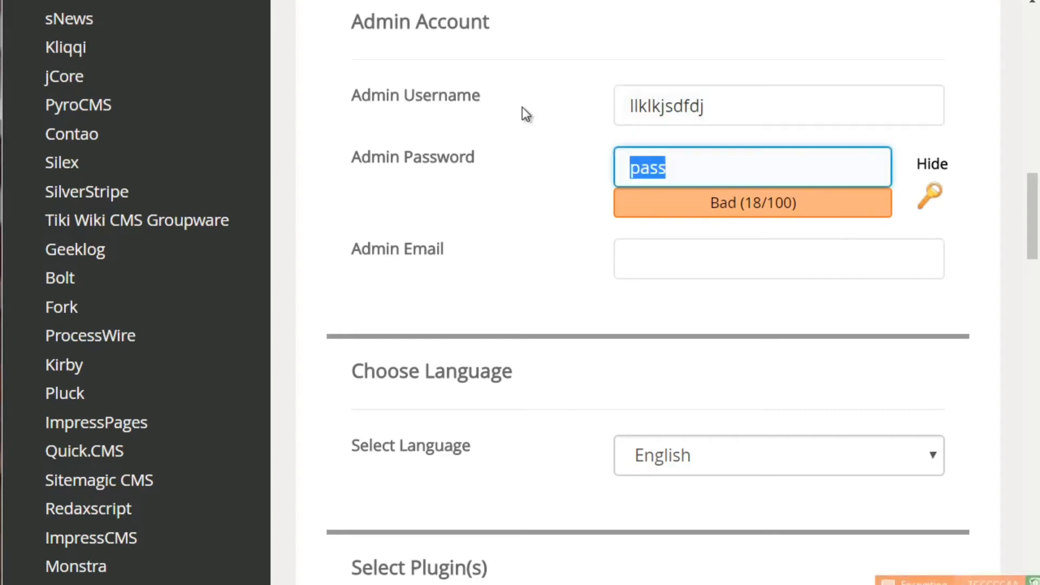
{"action": "left_click", "coordinate": [636, 271]}
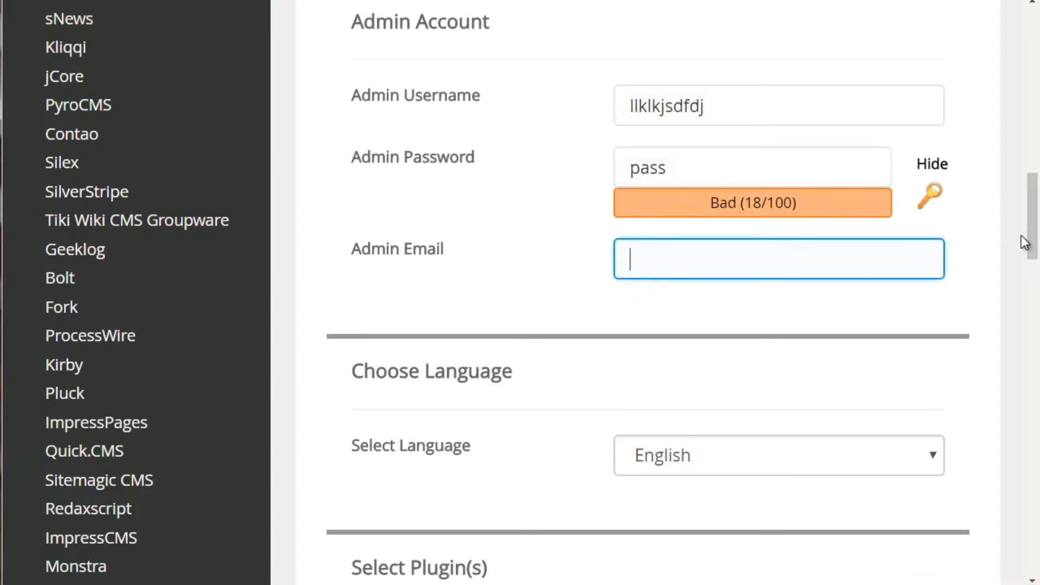
- Select the Write theme for the WordPress installation and view the field for emailing the installation details
{"action": "left_click_drag", "start_coordinate": [1031, 243], "coordinate": [1030, 295]}
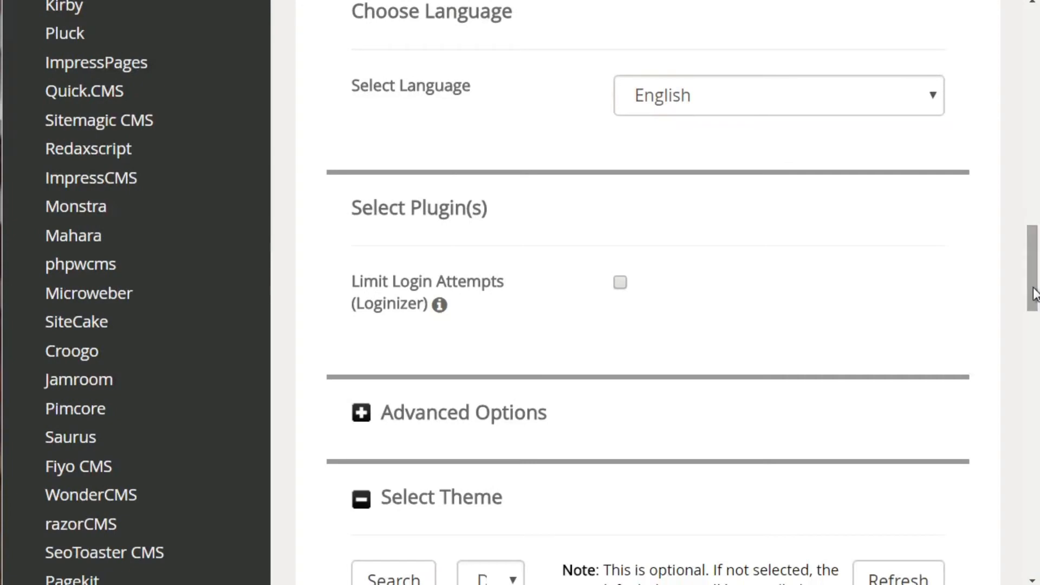
{"action": "left_click_drag", "start_coordinate": [1032, 289], "coordinate": [1034, 364]}
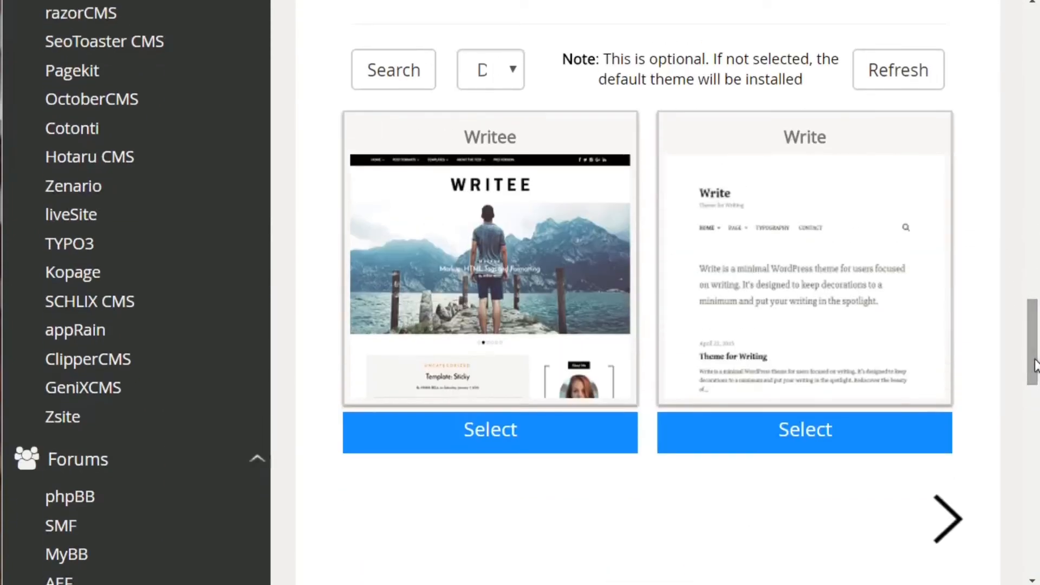
{"action": "left_click", "coordinate": [866, 292]}
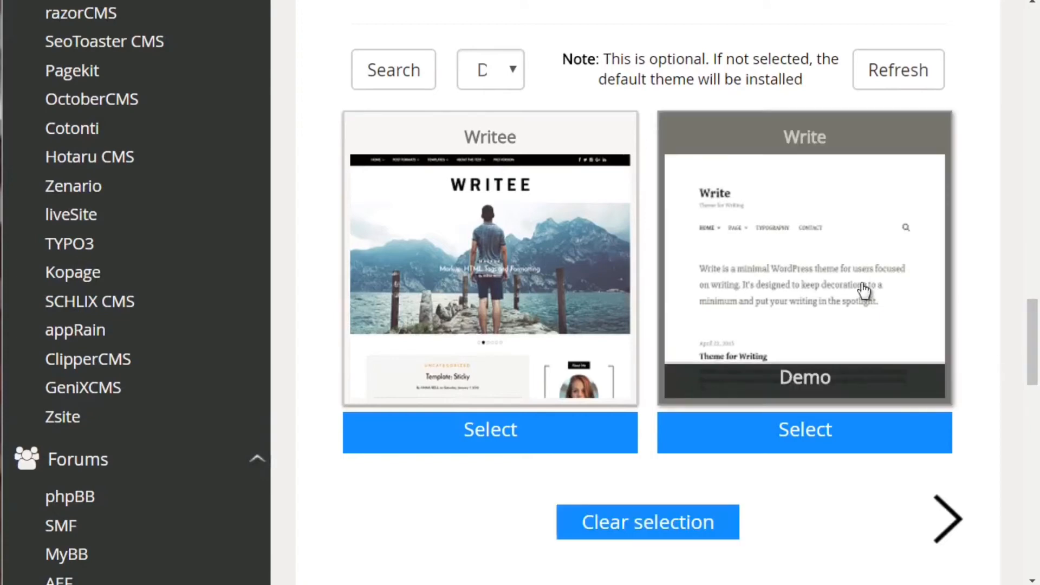
{"action": "left_click_drag", "start_coordinate": [1032, 342], "coordinate": [1035, 390]}
{"action": "left_click", "coordinate": [769, 374]}
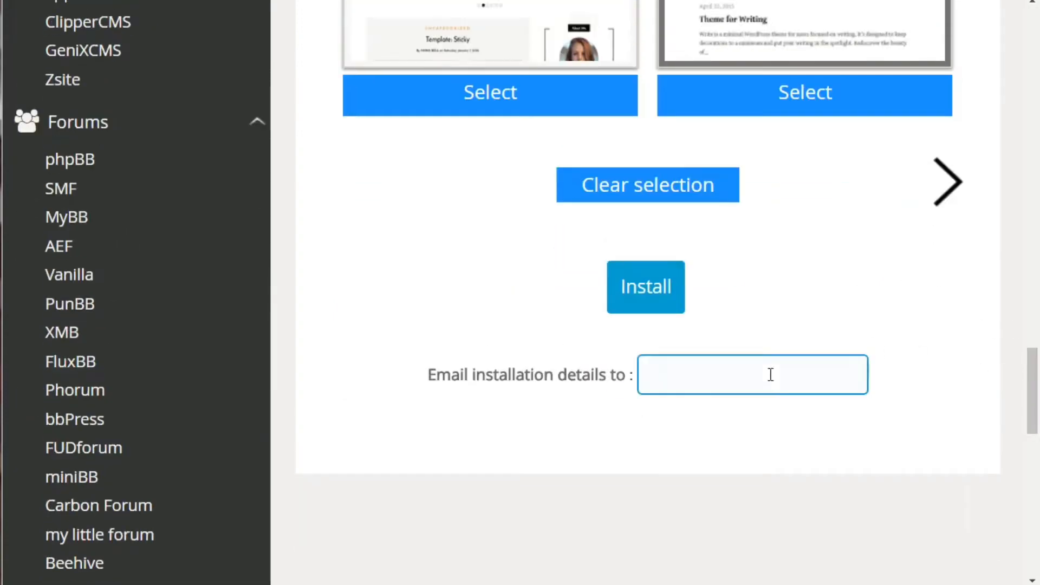
{"action": "left_click", "coordinate": [621, 493]}
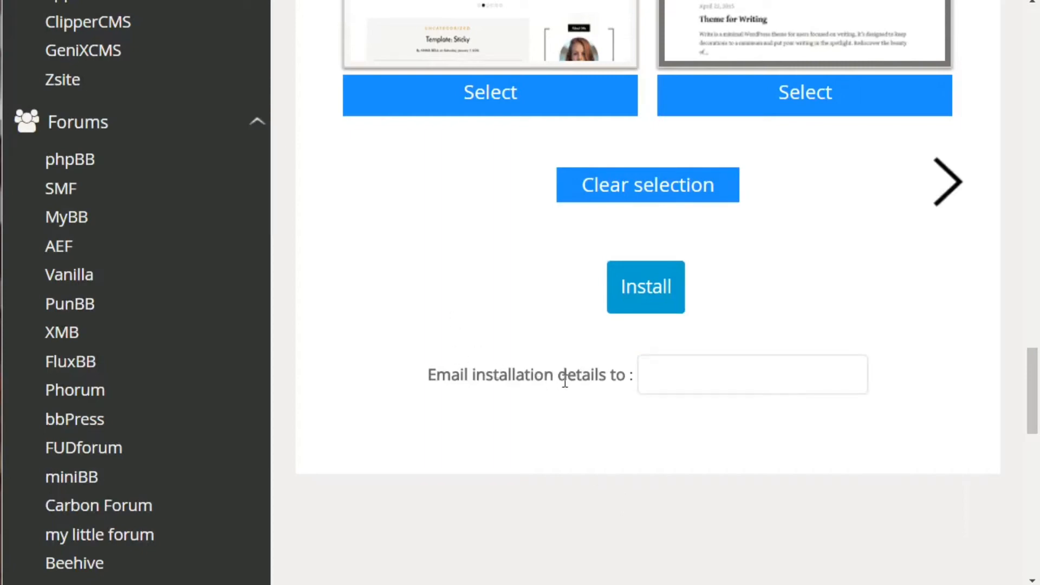
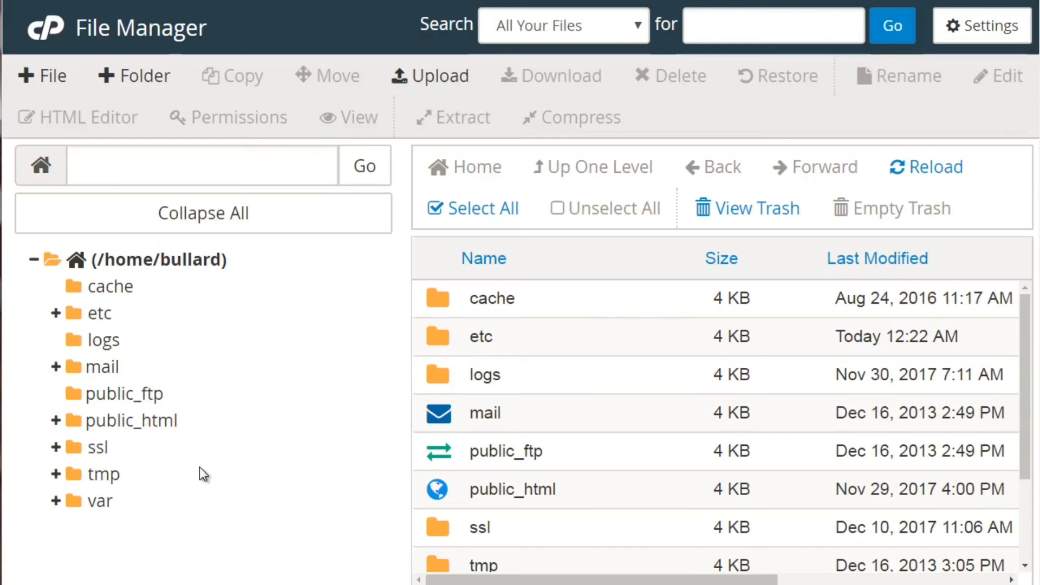
- Open the public_html directory and create a new folder named newfolder inside it
{"action": "left_click", "coordinate": [151, 422]}
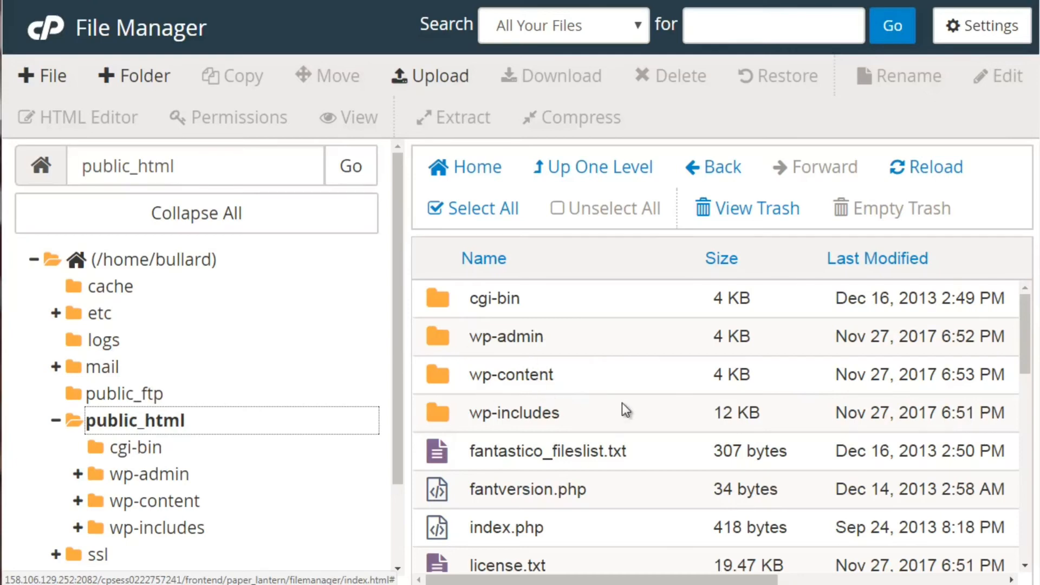
{"action": "mouse_move", "coordinate": [1026, 348]}
{"action": "left_mouse_down"}
{"action": "mouse_move", "coordinate": [1026, 378]}
{"action": "mouse_move", "coordinate": [1019, 349]}
{"action": "left_mouse_up"}
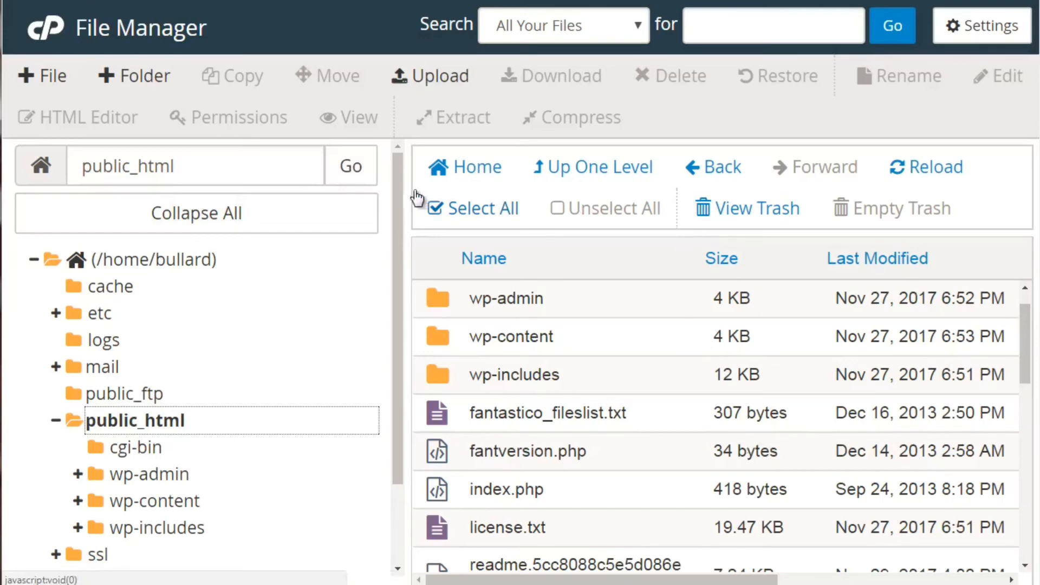
{"action": "left_click", "coordinate": [123, 75]}
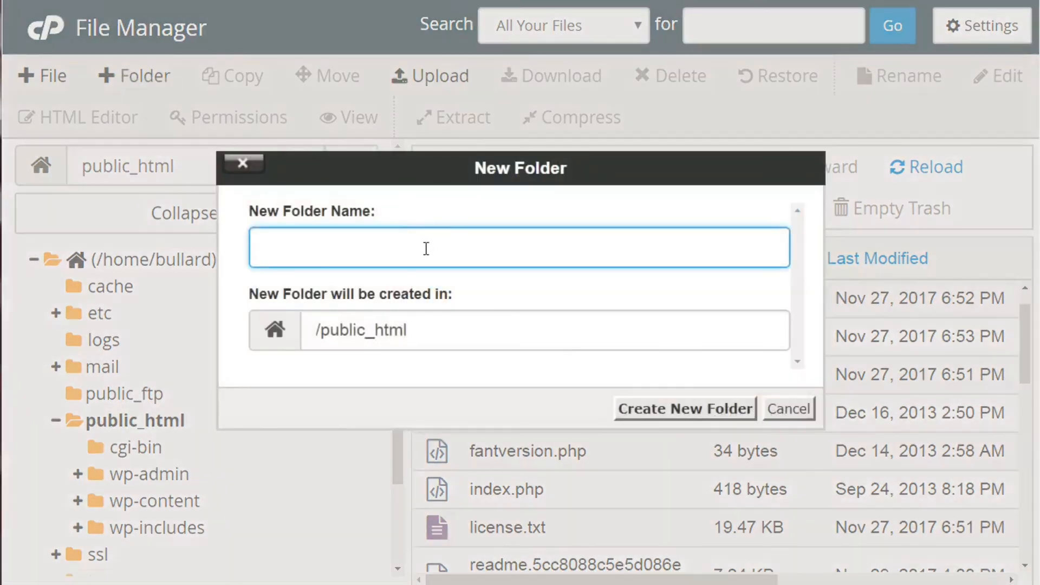
{"action": "type", "text": "newfolder"}
{"action": "left_click", "coordinate": [701, 413]}
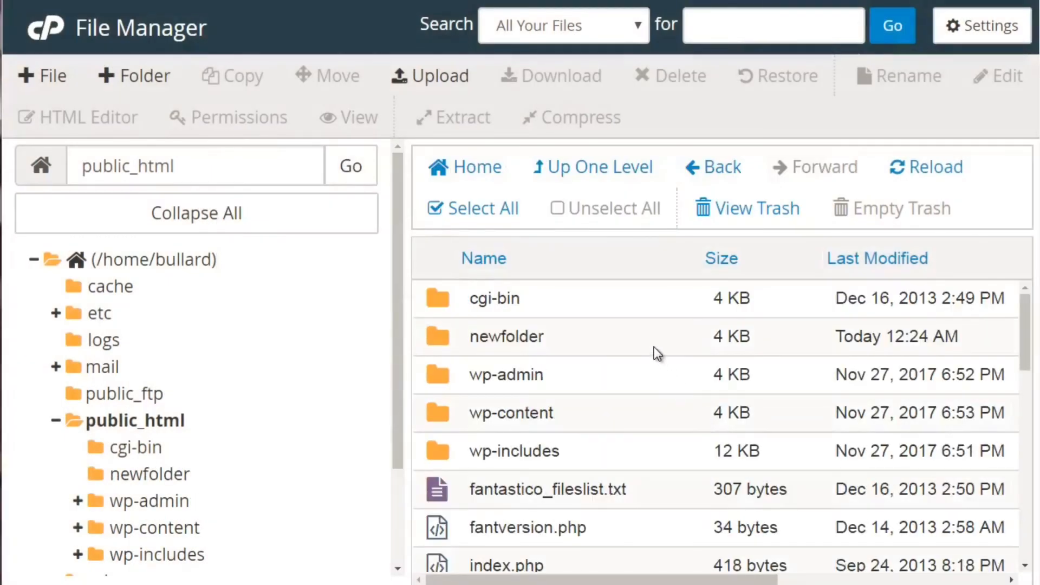
- Upload the check image file into newfolder and return to that folder's file list
{"action": "left_click", "coordinate": [655, 346]}
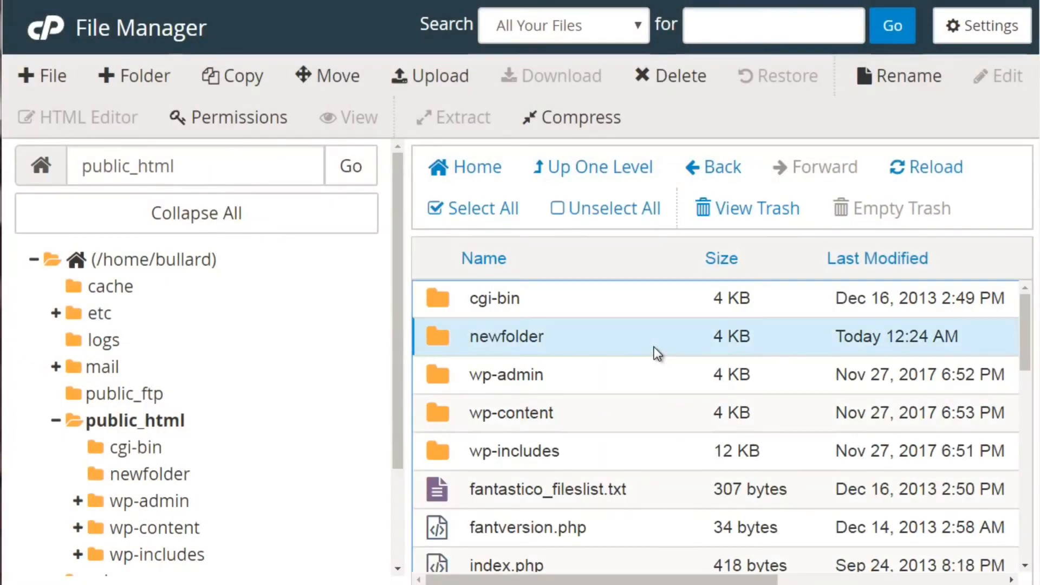
{"action": "left_click", "coordinate": [654, 347]}
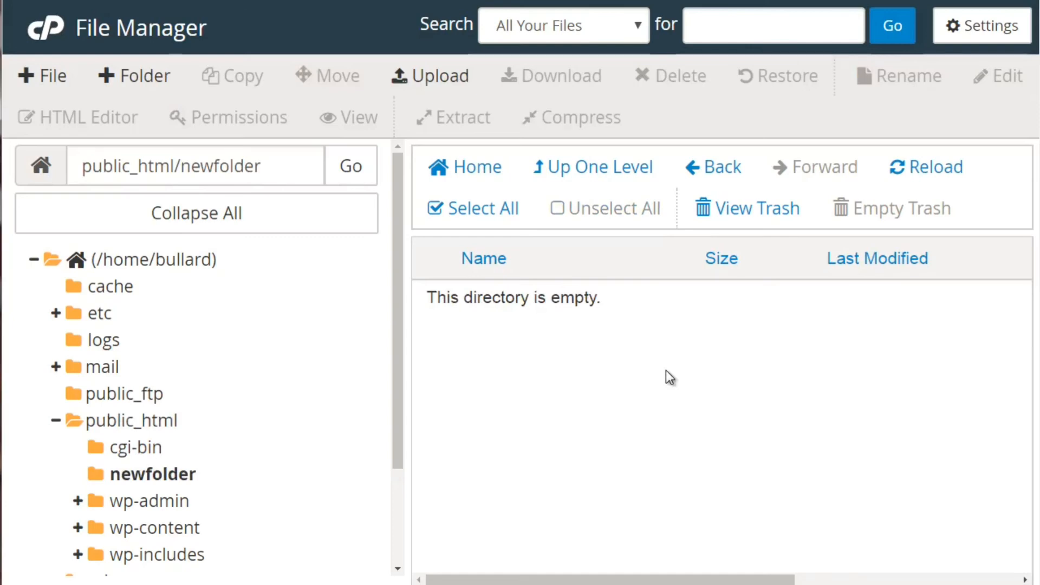
{"action": "left_click", "coordinate": [418, 76]}
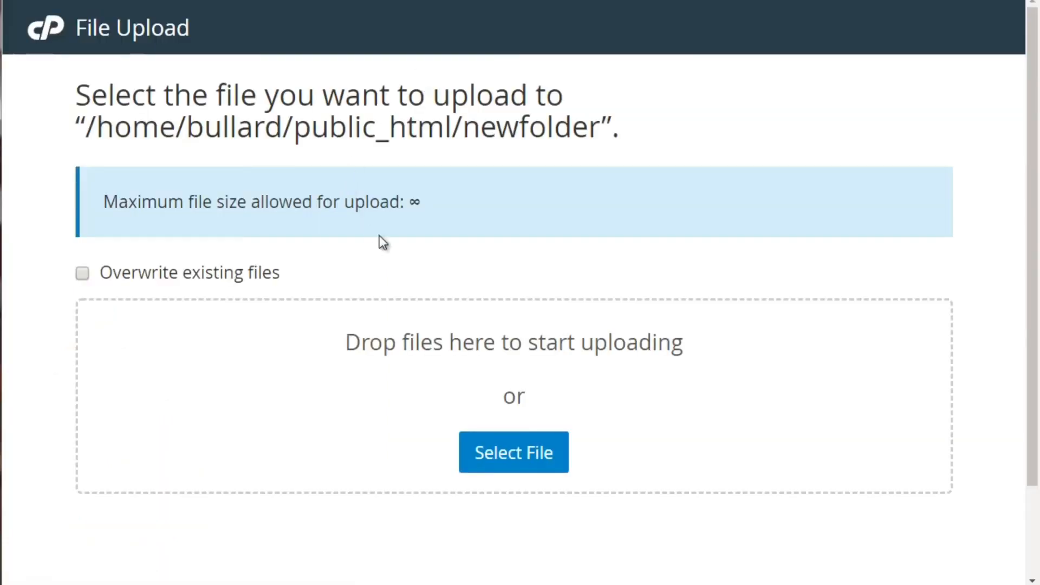
{"action": "left_click", "coordinate": [514, 467]}
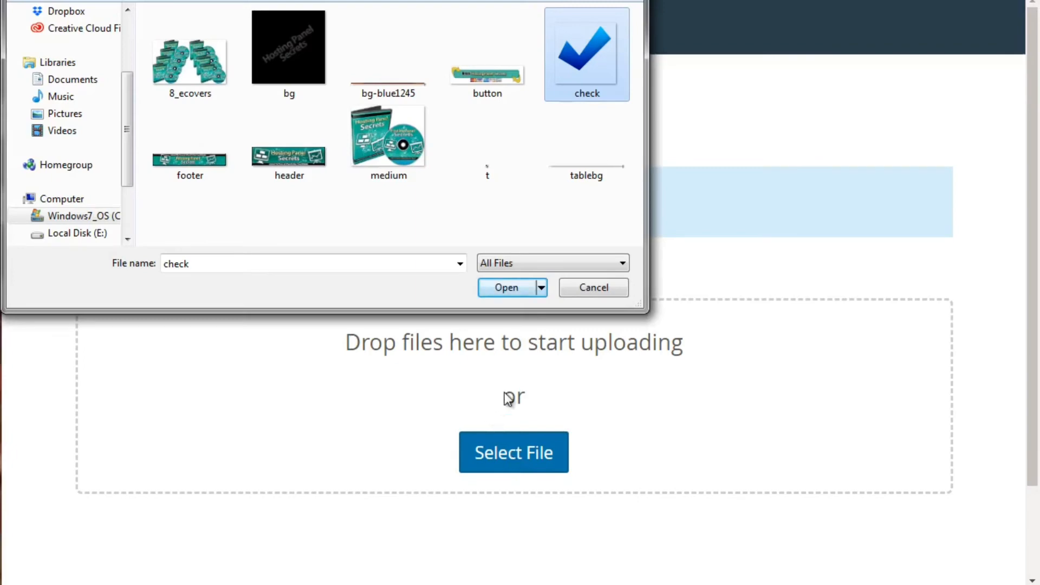
{"action": "left_click", "coordinate": [506, 287]}
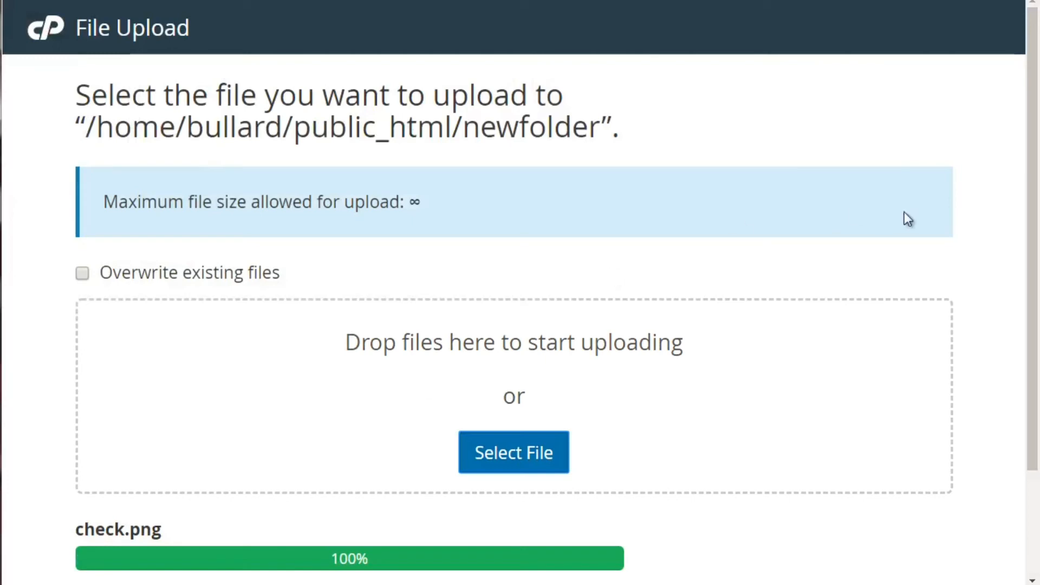
{"action": "left_click_drag", "start_coordinate": [1033, 173], "coordinate": [1035, 309]}
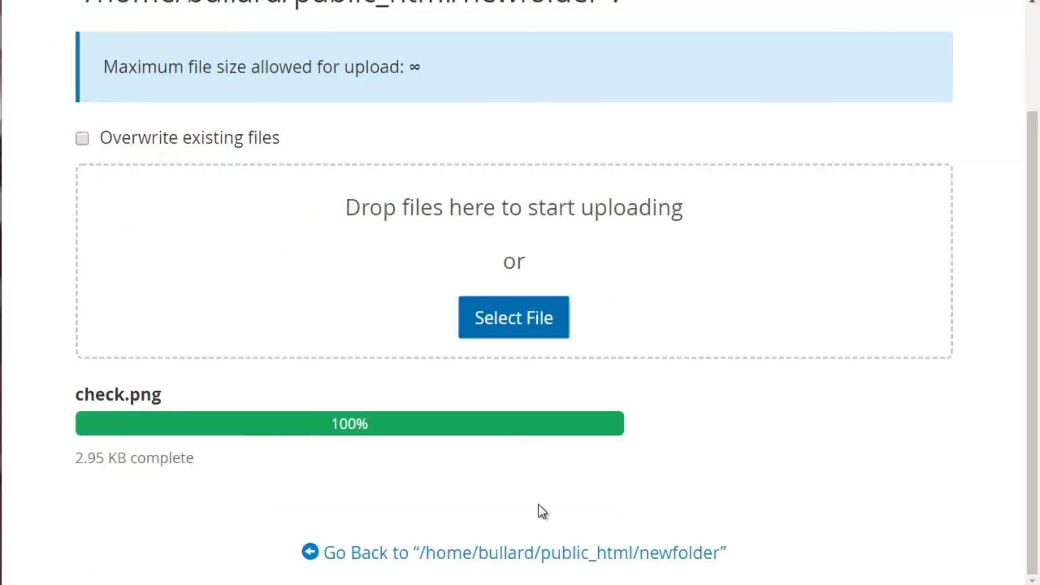
{"action": "left_click", "coordinate": [418, 557]}
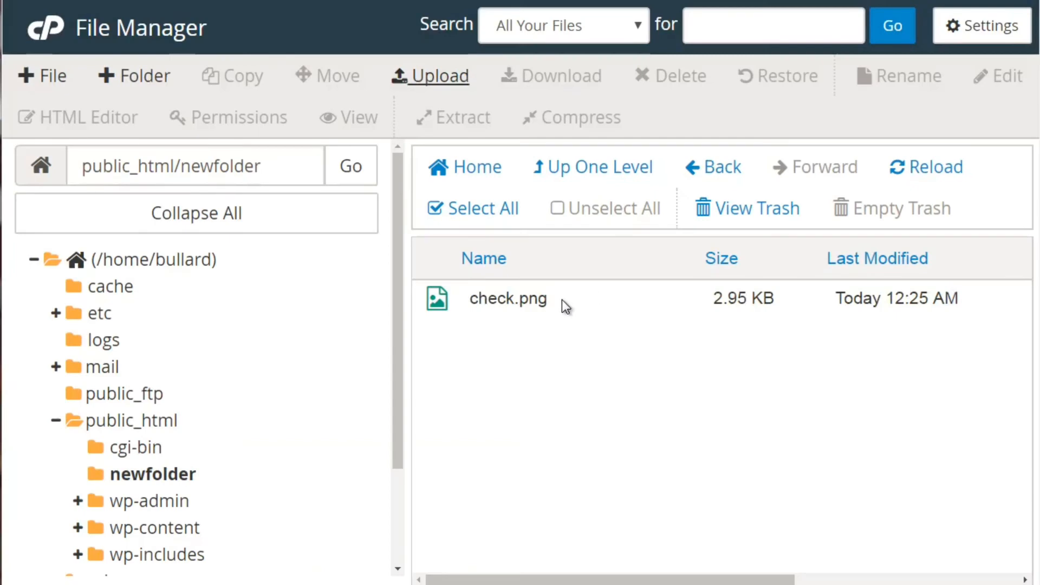
- Download check.png and compress it as a Zip Archive at /public_html/newfolder/check.png.zip
{"action": "left_click", "coordinate": [525, 303]}
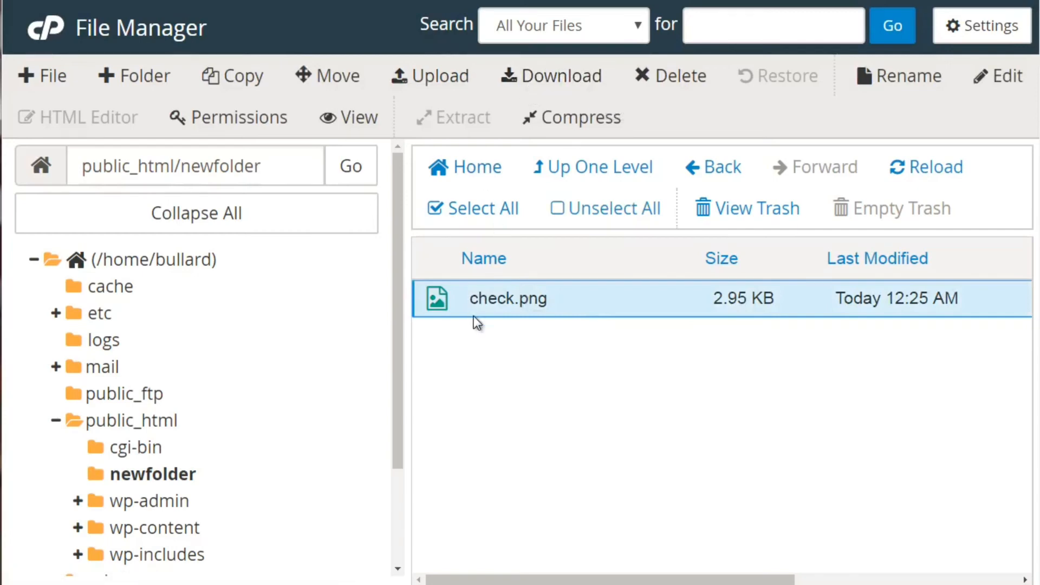
{"action": "left_click", "coordinate": [552, 80]}
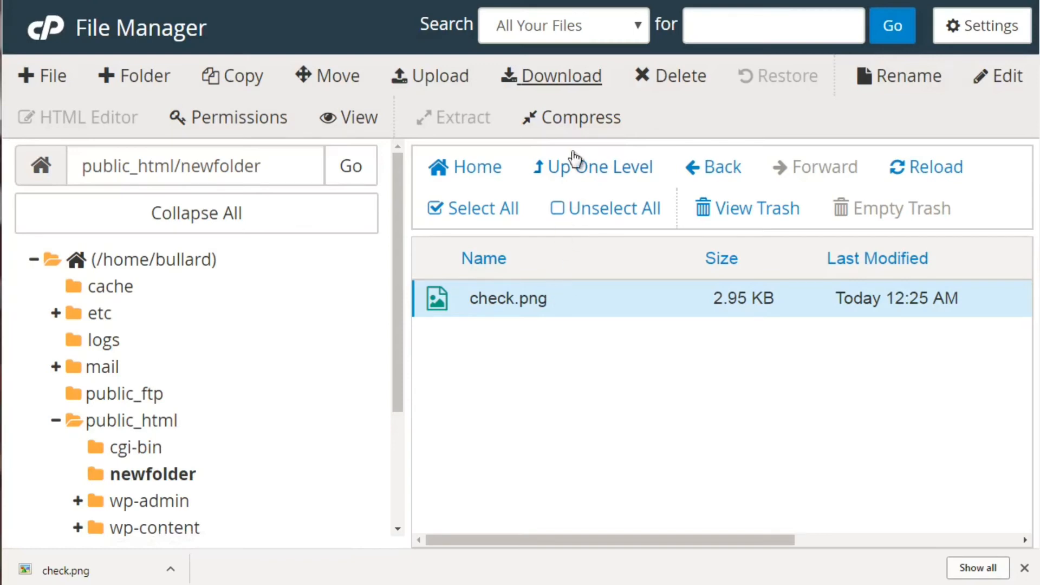
{"action": "left_click", "coordinate": [577, 121]}
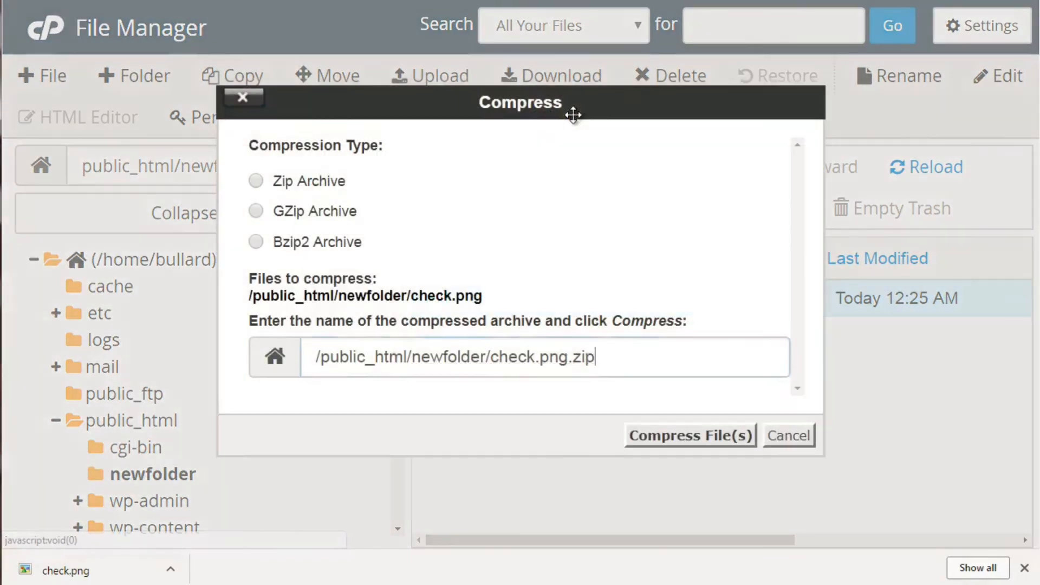
{"action": "left_click", "coordinate": [306, 181]}
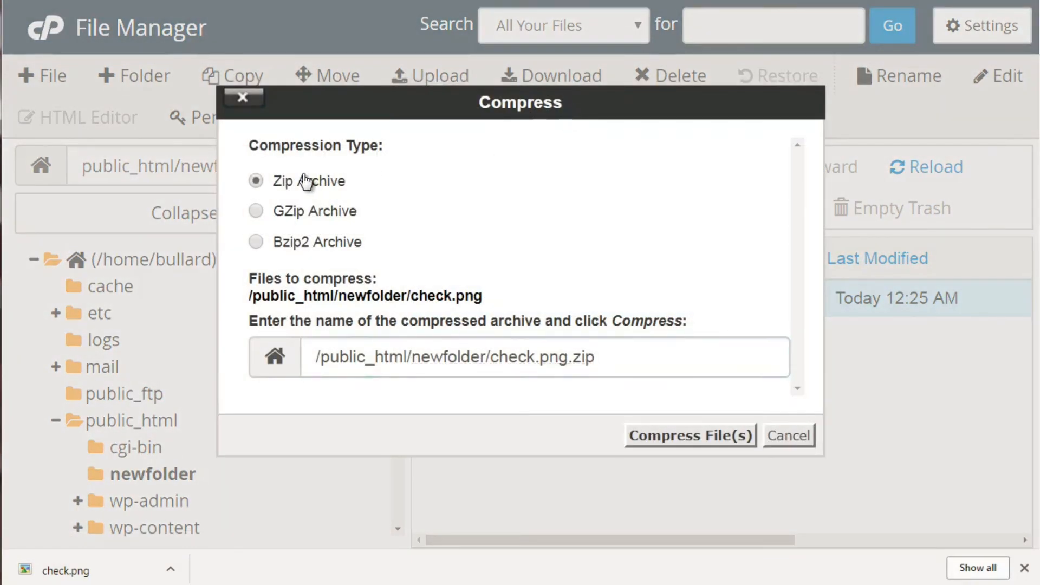
{"action": "left_click", "coordinate": [685, 431]}
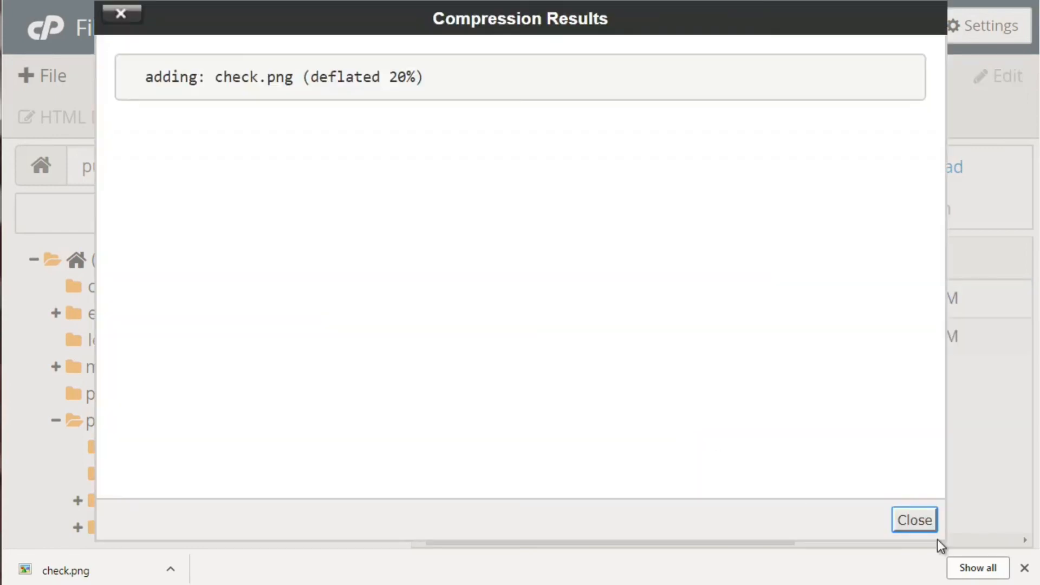
{"action": "left_click", "coordinate": [919, 520]}
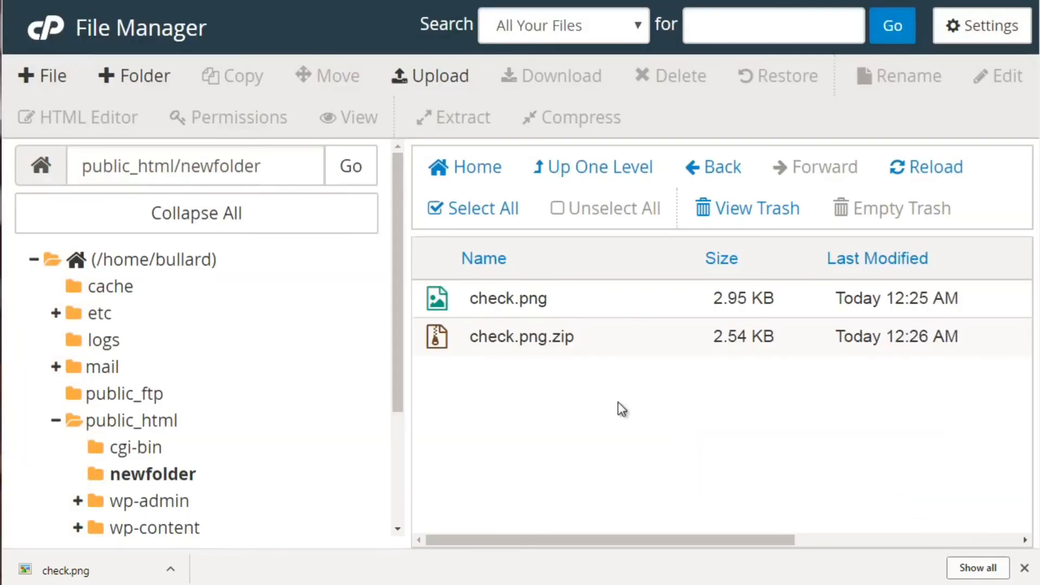
- Download check.png.zip from newfolder and move it to the trash without permanently deleting it
{"action": "left_click", "coordinate": [577, 337]}
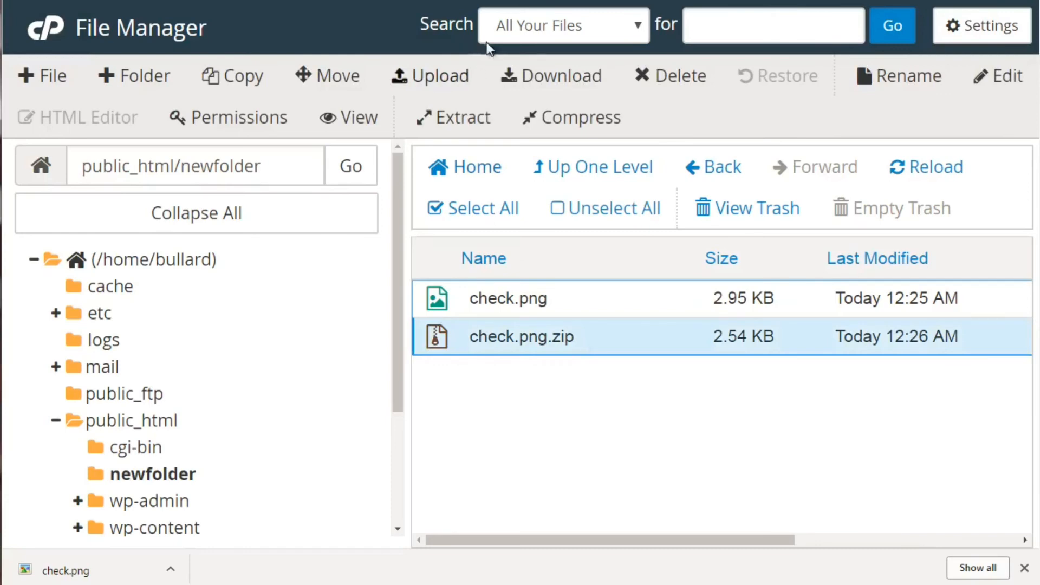
{"action": "left_click", "coordinate": [534, 77]}
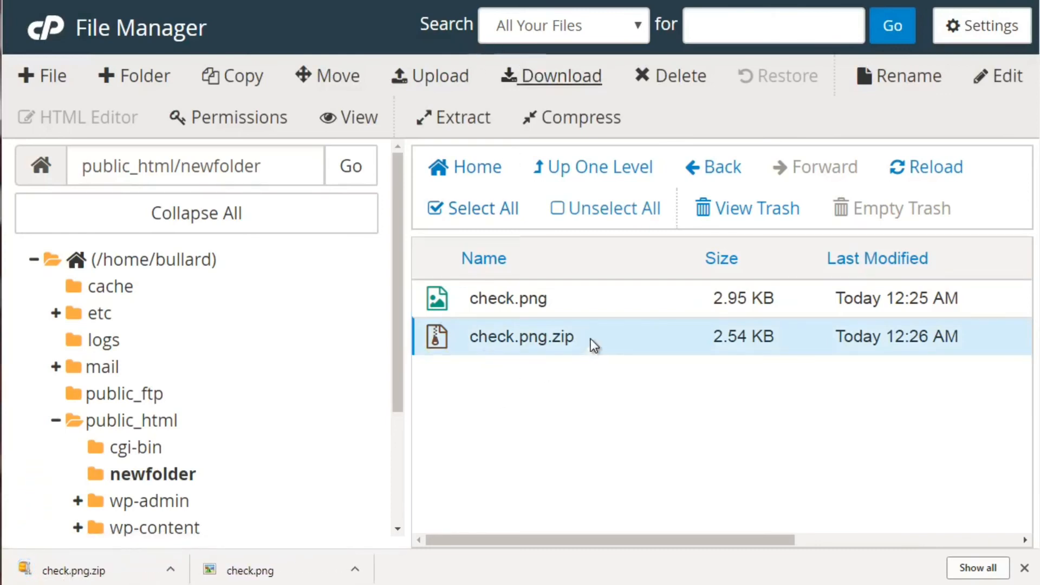
{"action": "left_click", "coordinate": [679, 71]}
{"action": "left_click", "coordinate": [562, 284]}
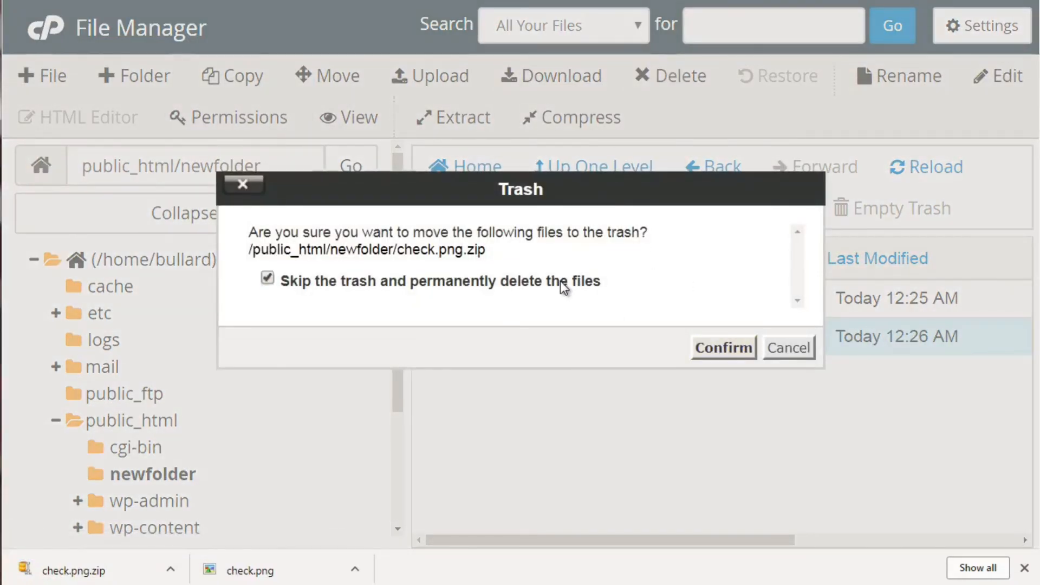
{"action": "left_click", "coordinate": [594, 286]}
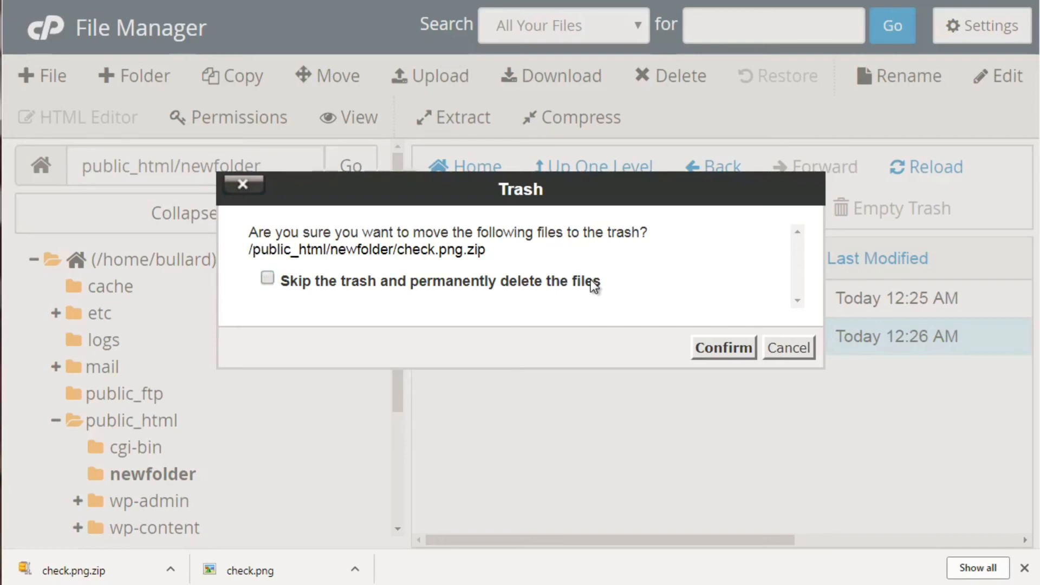
{"action": "left_click", "coordinate": [726, 353]}
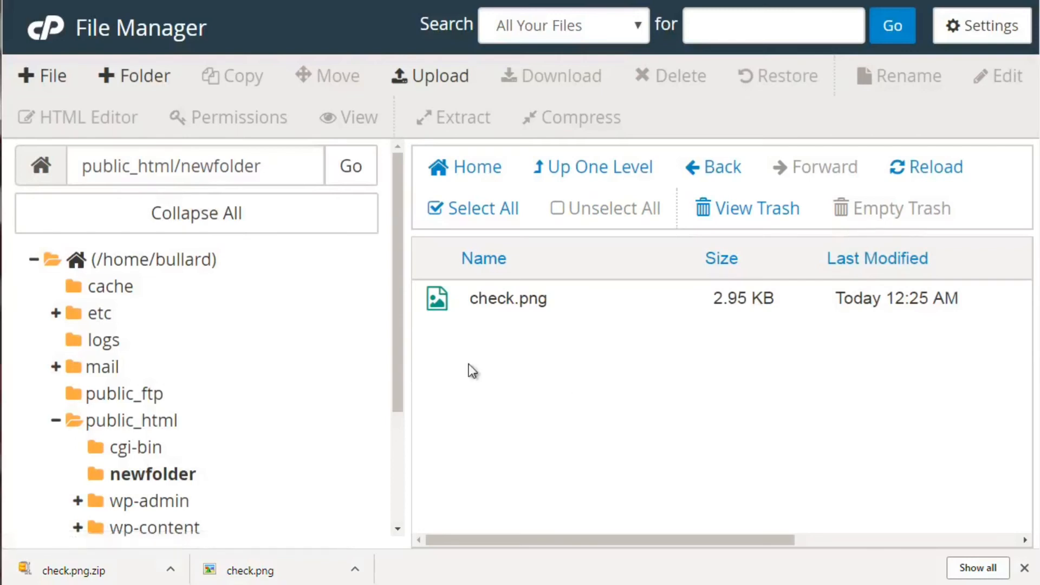
- View the Rename and Edit dialogs for check.png, cancelling both
{"action": "left_click_drag", "start_coordinate": [398, 334], "coordinate": [398, 393]}
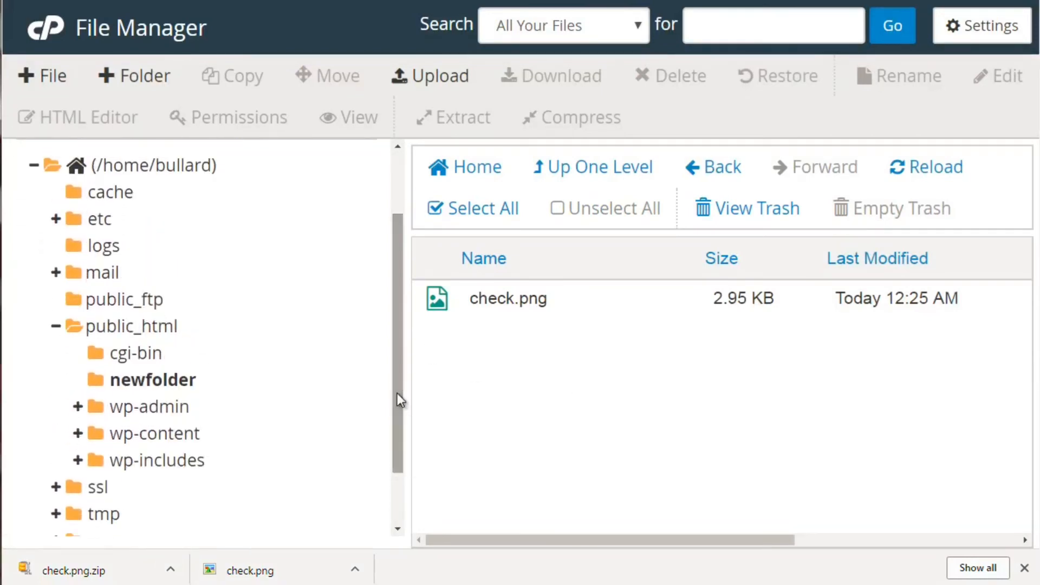
{"action": "left_click", "coordinate": [606, 297]}
{"action": "left_click", "coordinate": [917, 74]}
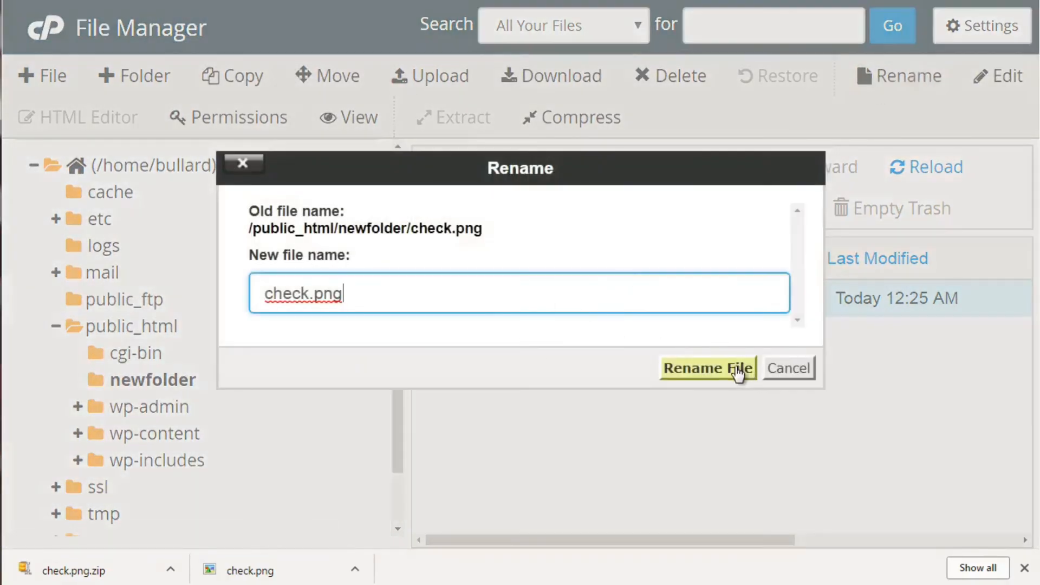
{"action": "left_click", "coordinate": [783, 368]}
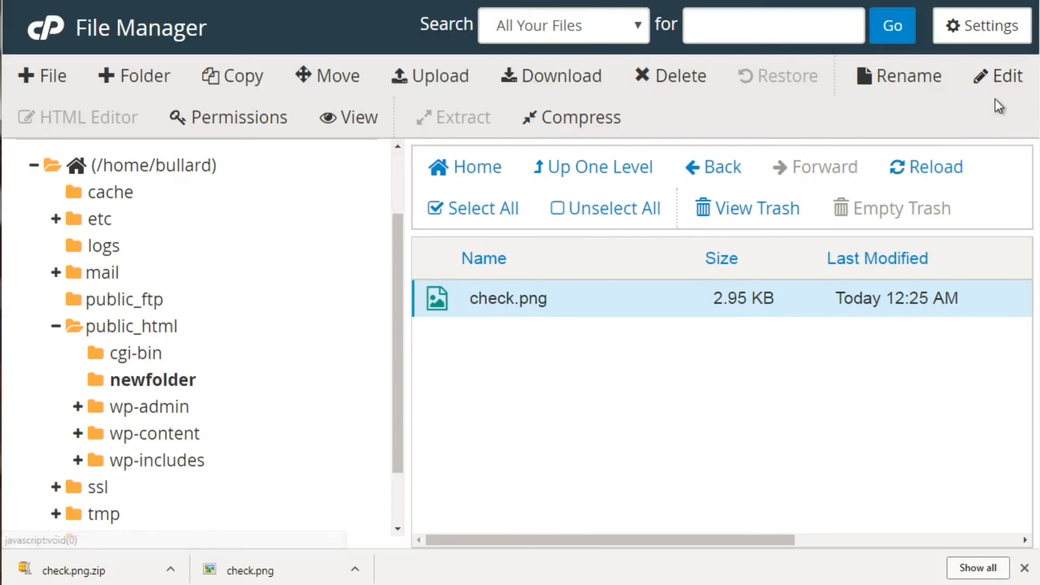
{"action": "left_click", "coordinate": [1002, 81]}
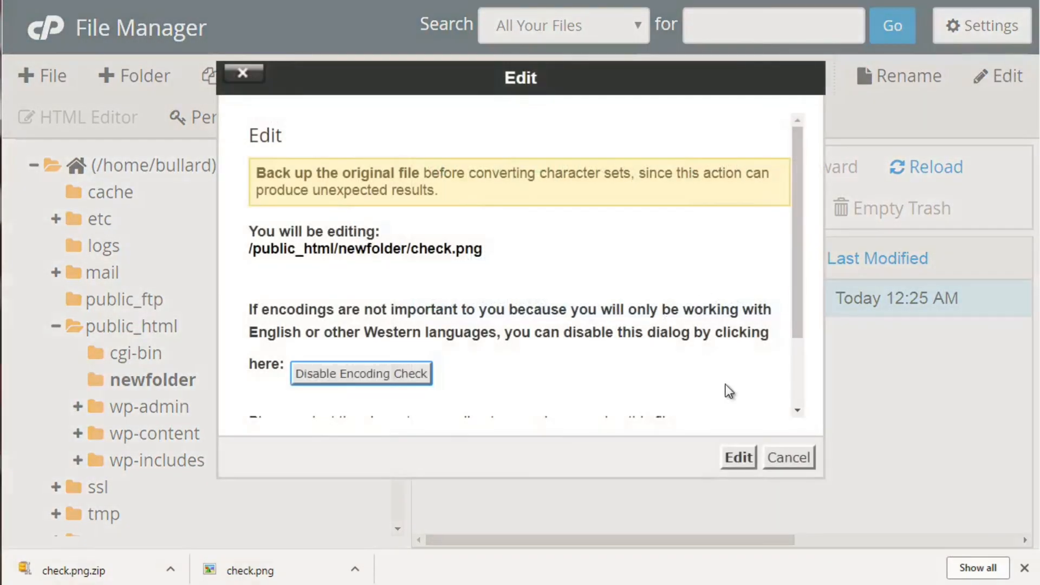
{"action": "left_click", "coordinate": [784, 459]}
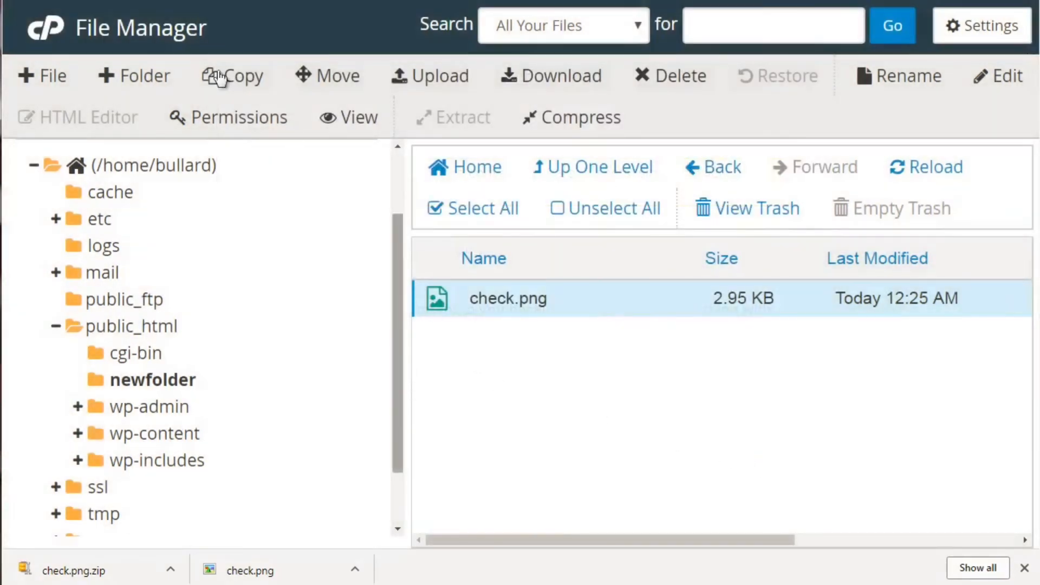
- Create a new file named file.txt in /public_html/newfolder and open it for editing
{"action": "left_click", "coordinate": [49, 76]}
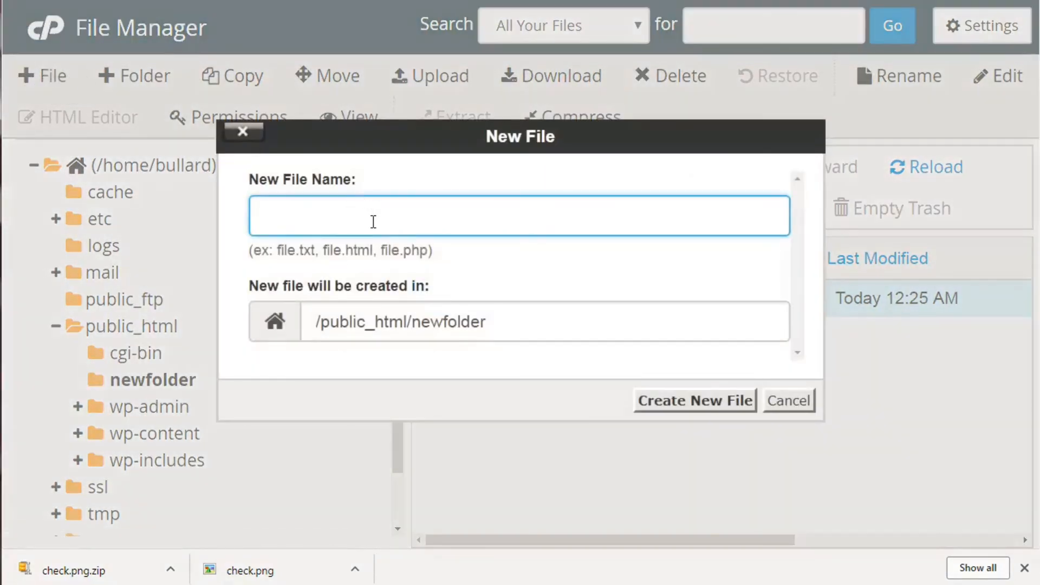
{"action": "type", "text": "file.txt"}
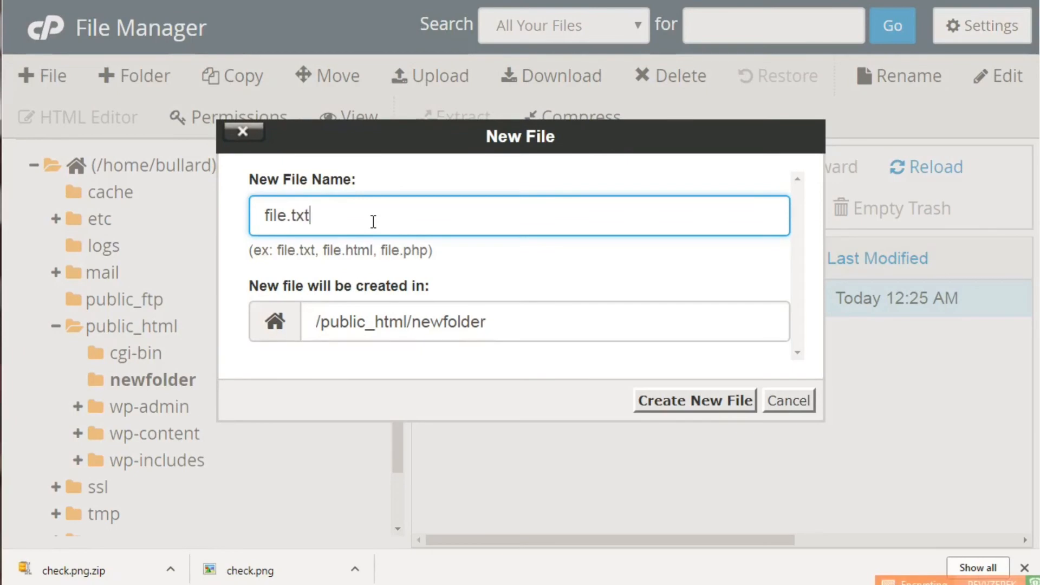
{"action": "left_click", "coordinate": [704, 405]}
{"action": "left_click", "coordinate": [606, 339]}
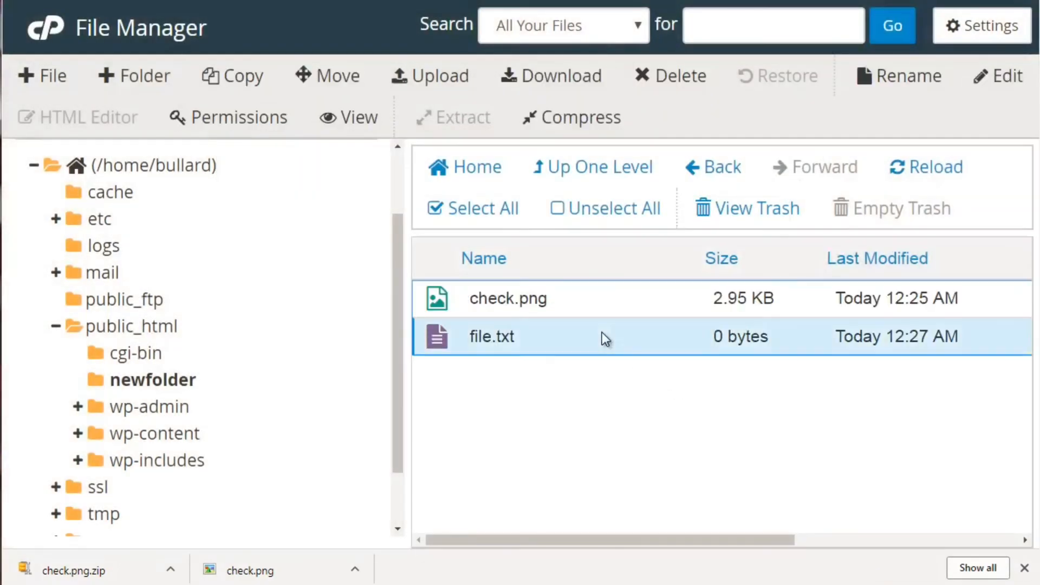
{"action": "left_click", "coordinate": [1008, 79]}
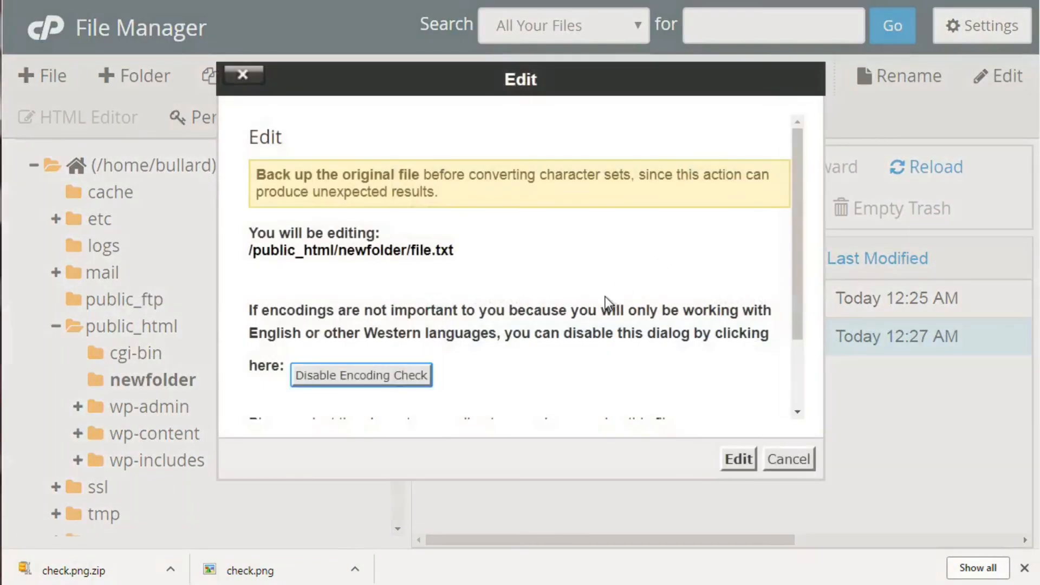
{"action": "left_click", "coordinate": [738, 460]}
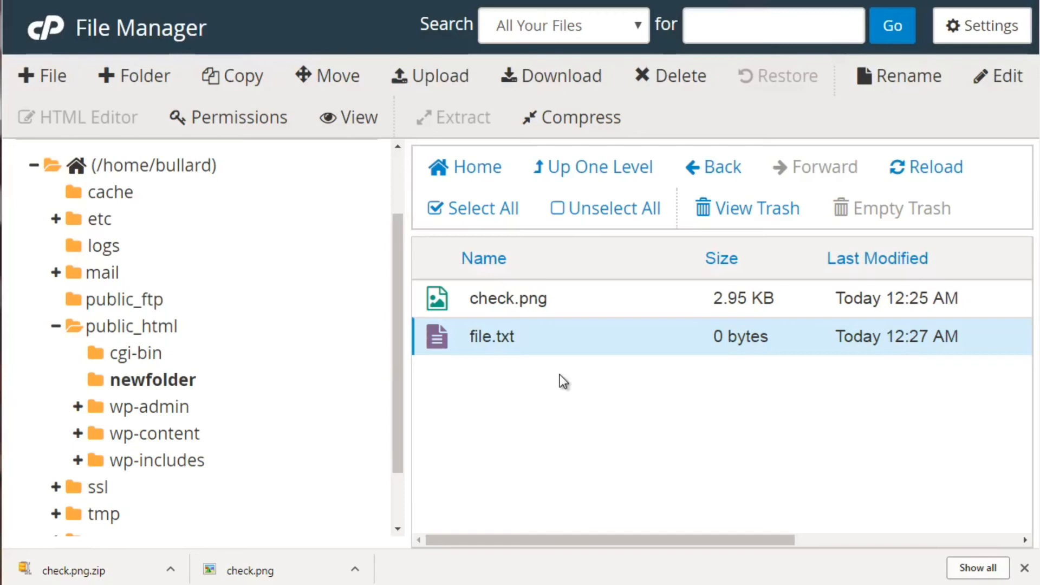
- Create a new file named file.html in /public_html/newfolder
{"action": "left_click", "coordinate": [50, 75]}
{"action": "left_click", "coordinate": [449, 216]}
{"action": "type", "text": "fi"}
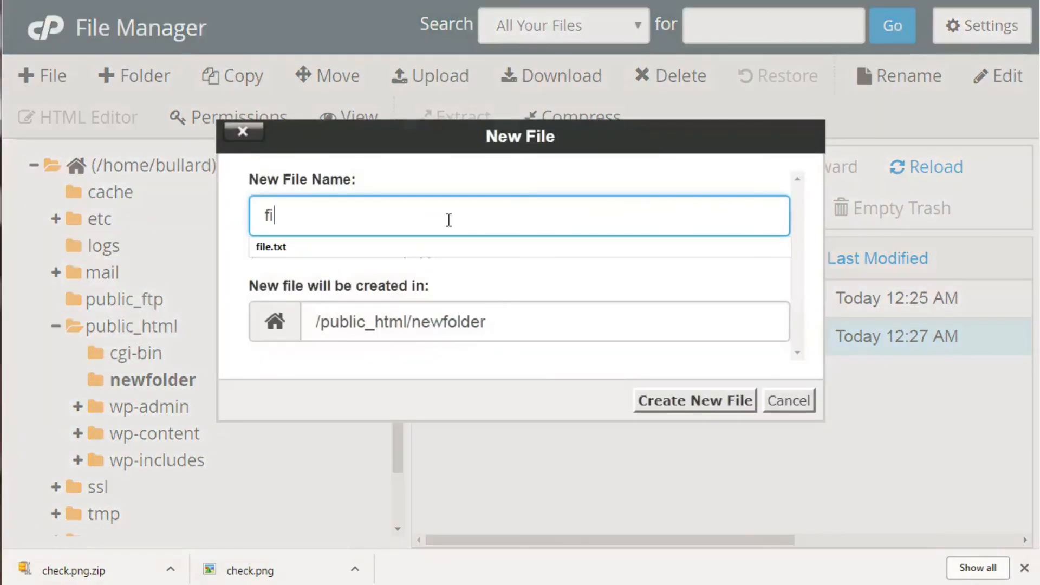
{"action": "type", "text": "le.ht"}
{"action": "key", "text": "BackSpace"}
{"action": "type", "text": "html"}
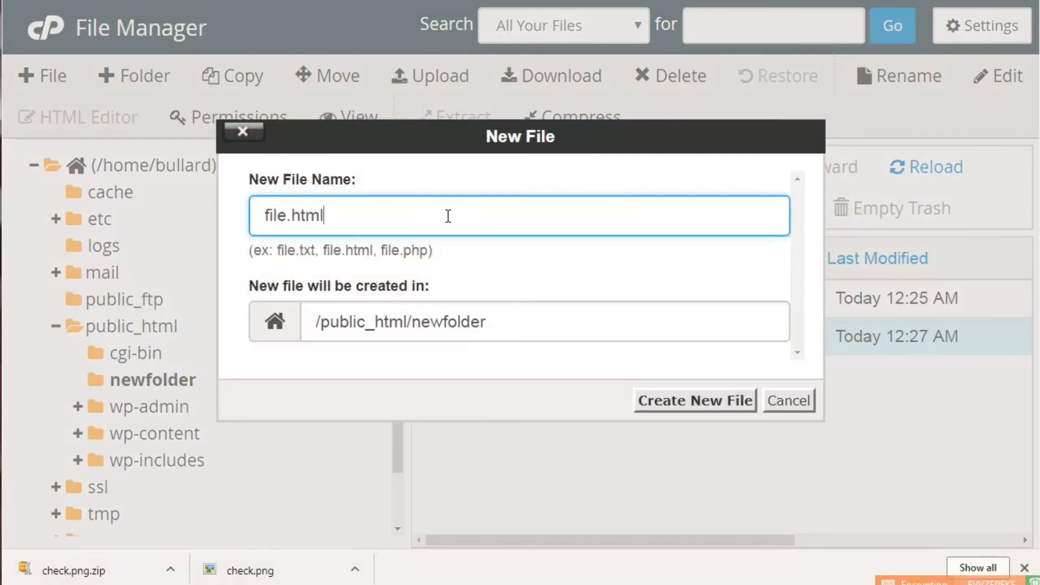
{"action": "left_click", "coordinate": [704, 404]}
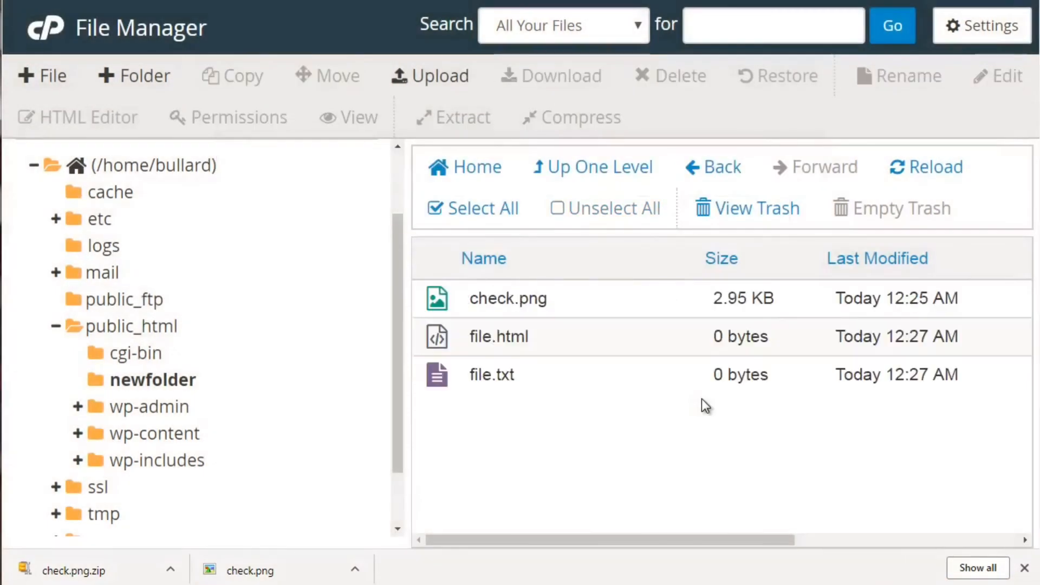
- View file.html in the HTML Editor, close the editor and look at the file's permission settings
{"action": "left_click", "coordinate": [679, 349]}
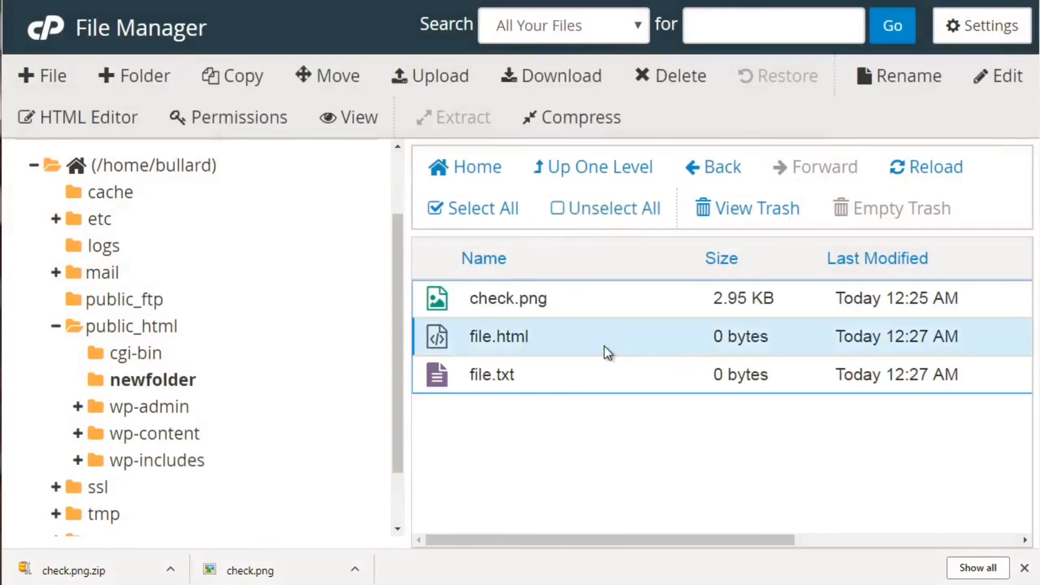
{"action": "left_click", "coordinate": [127, 119]}
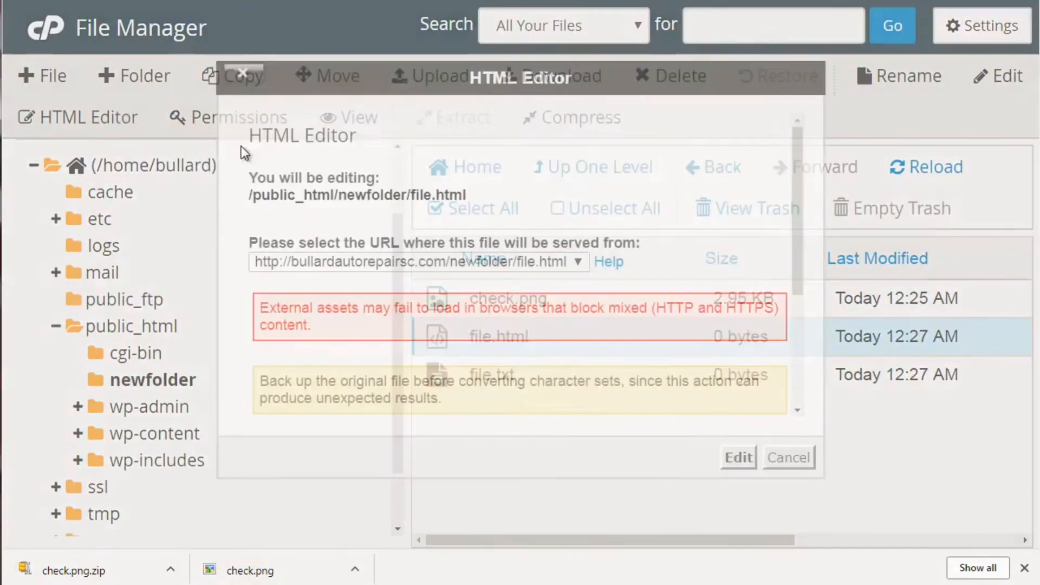
{"action": "left_click", "coordinate": [739, 458]}
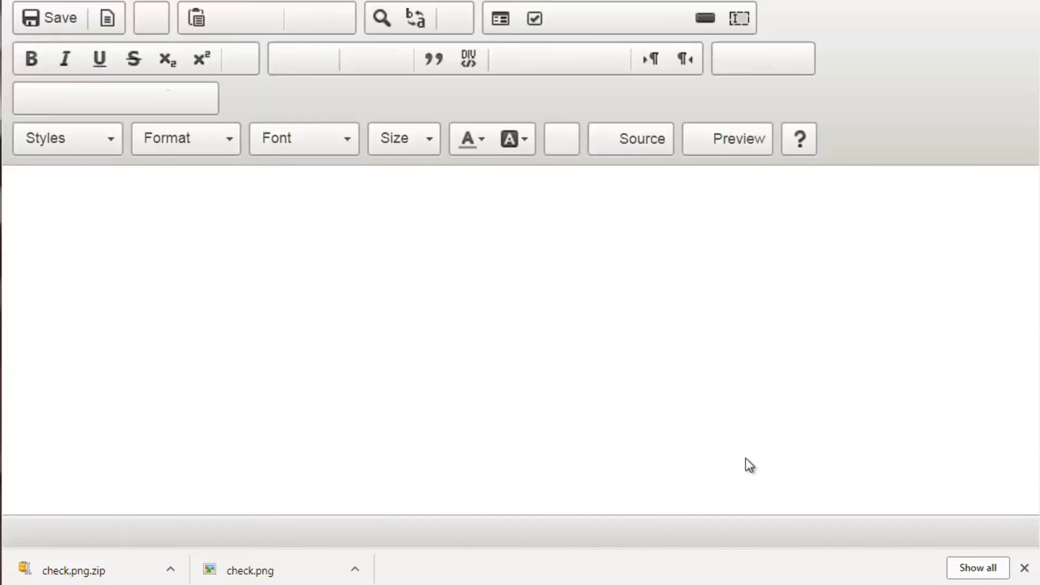
{"action": "left_click", "coordinate": [385, 284]}
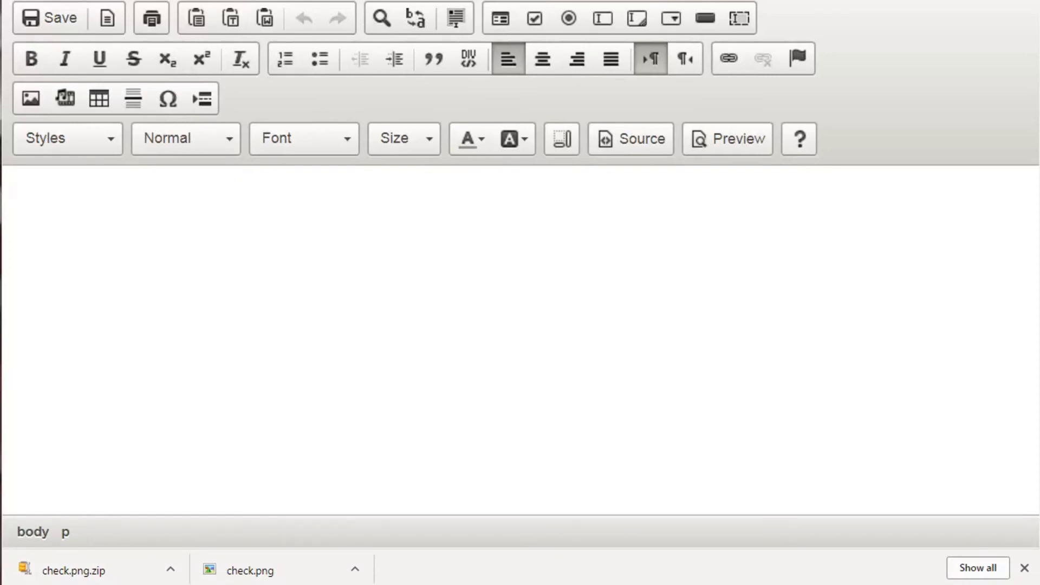
{"action": "key", "text": "ctrl+w"}
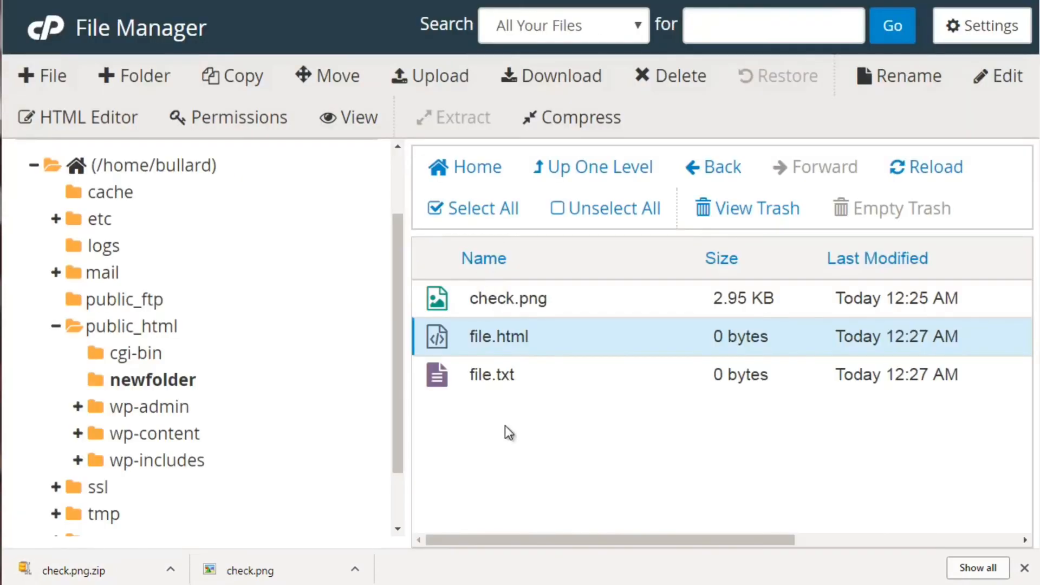
{"action": "left_click", "coordinate": [273, 118]}
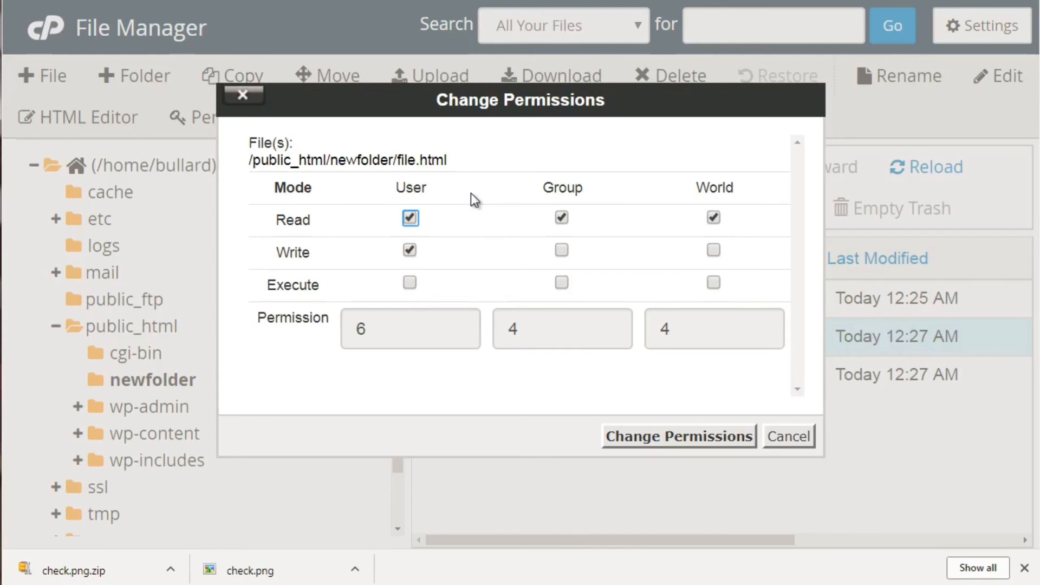
{"action": "left_click", "coordinate": [786, 442]}
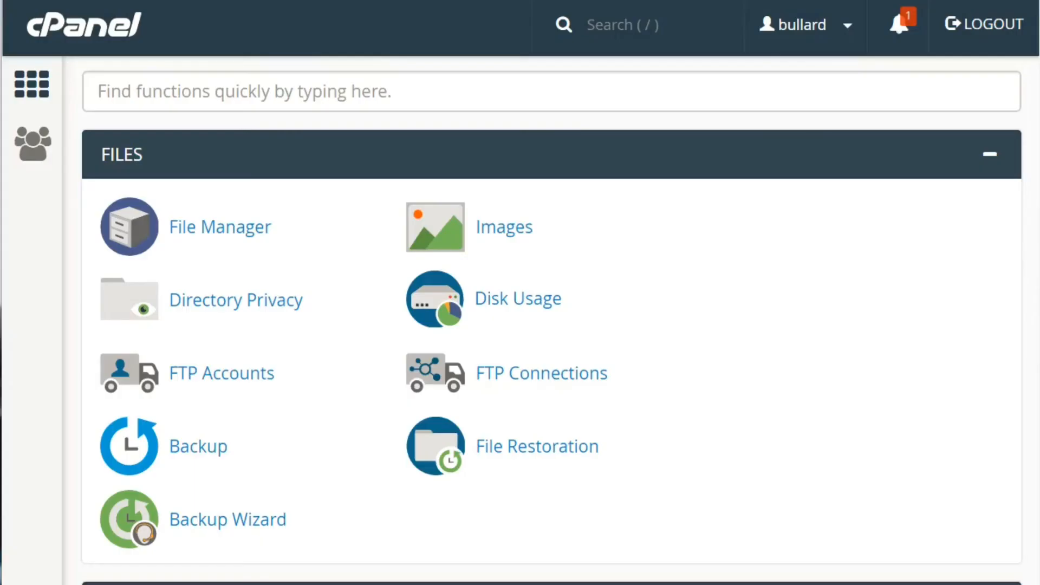
- Look through cPanel's Email tools and view the Email Filters and Apache SpamAssassin pages
{"action": "scroll", "coordinate": [551, 319], "scroll_direction": "down", "scroll_amount": 10}
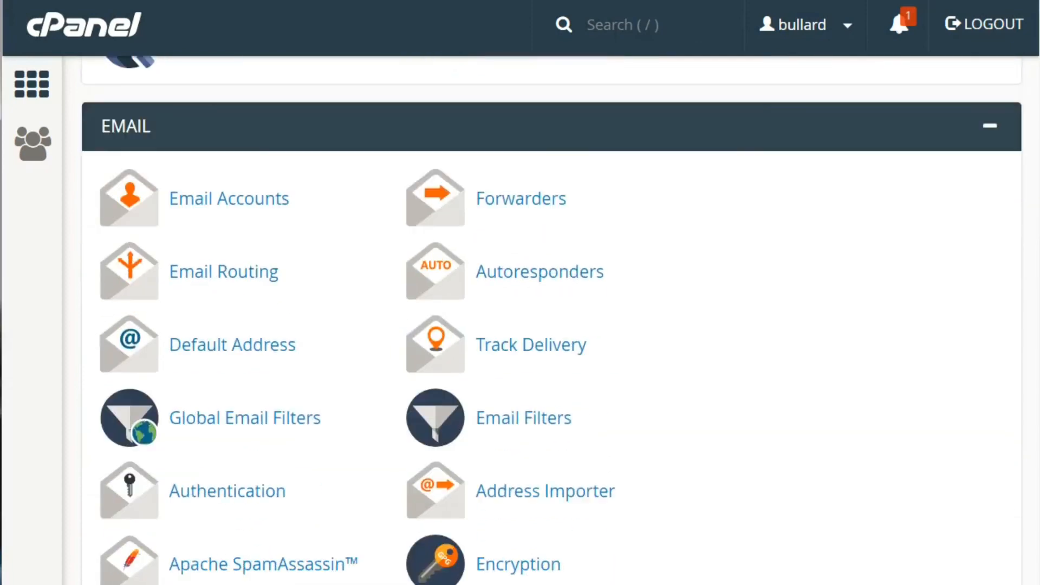
{"action": "scroll", "coordinate": [552, 319], "scroll_direction": "down", "scroll_amount": 1}
{"action": "scroll", "coordinate": [551, 319], "scroll_direction": "down", "scroll_amount": 1}
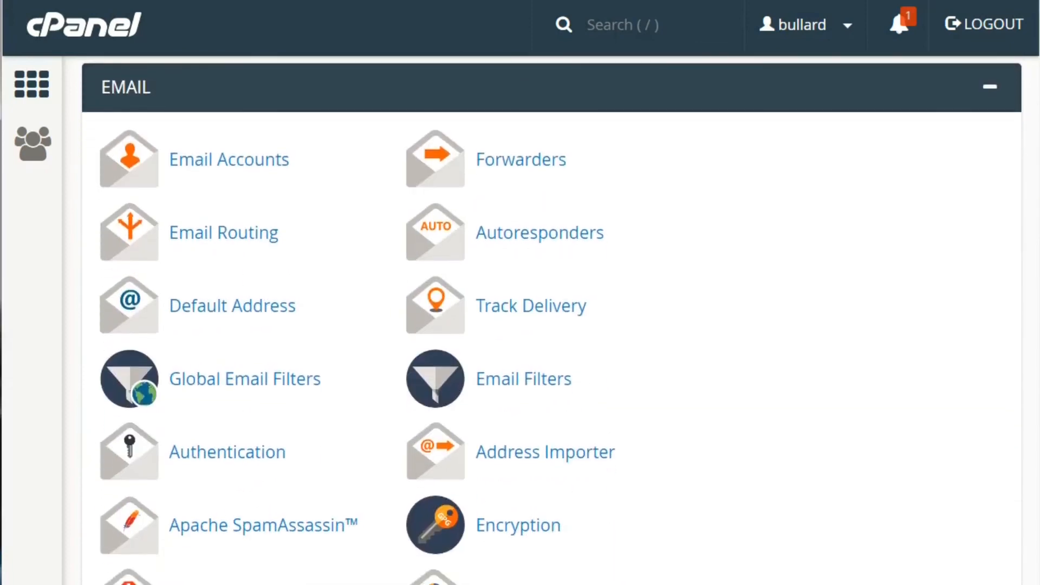
{"action": "scroll", "coordinate": [440, 397], "scroll_direction": "down", "scroll_amount": 4}
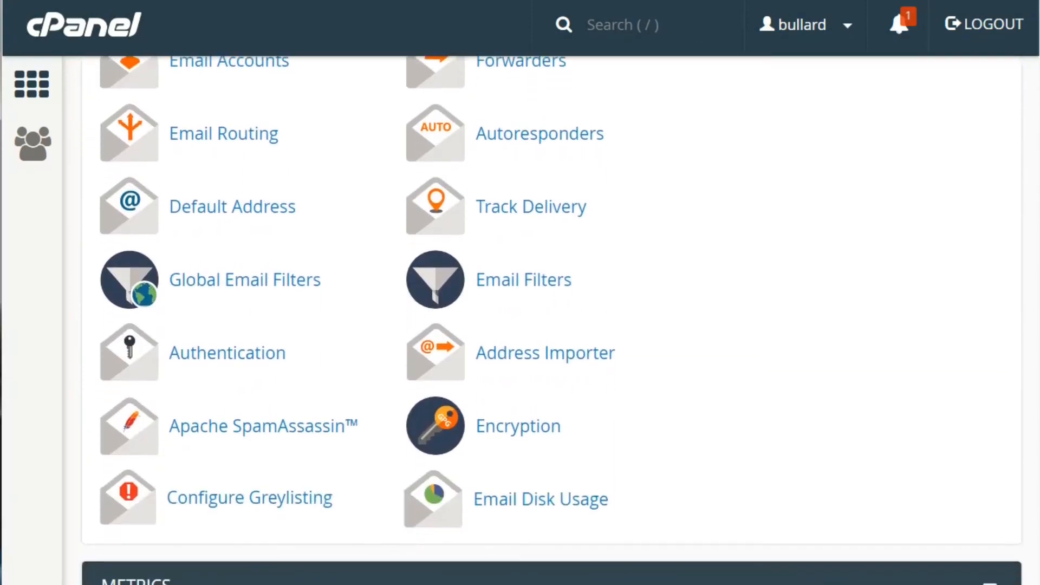
{"action": "scroll", "coordinate": [440, 397], "scroll_direction": "up", "scroll_amount": 2}
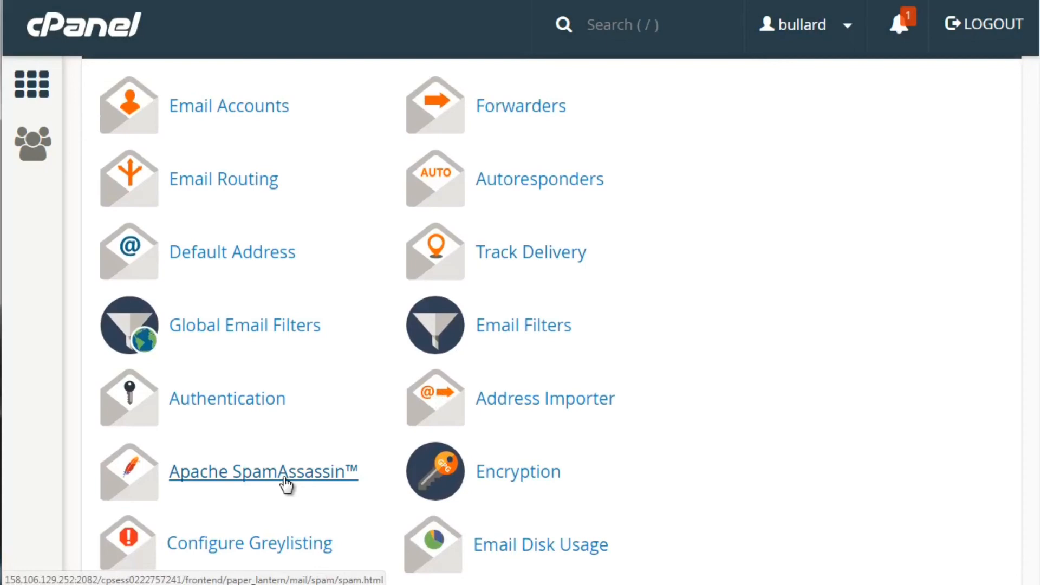
{"action": "right_click", "coordinate": [283, 478]}
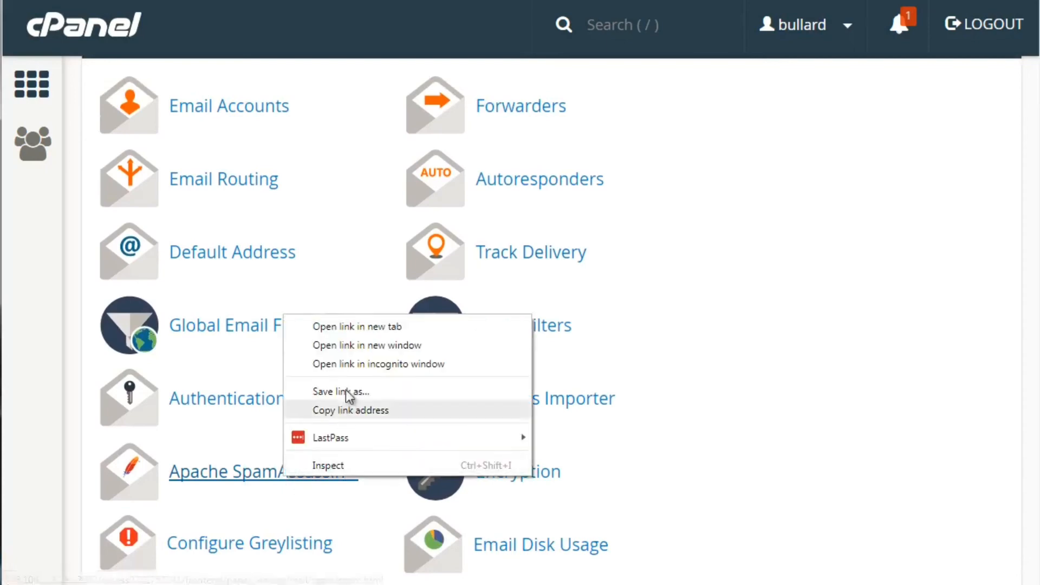
{"action": "left_click", "coordinate": [623, 331]}
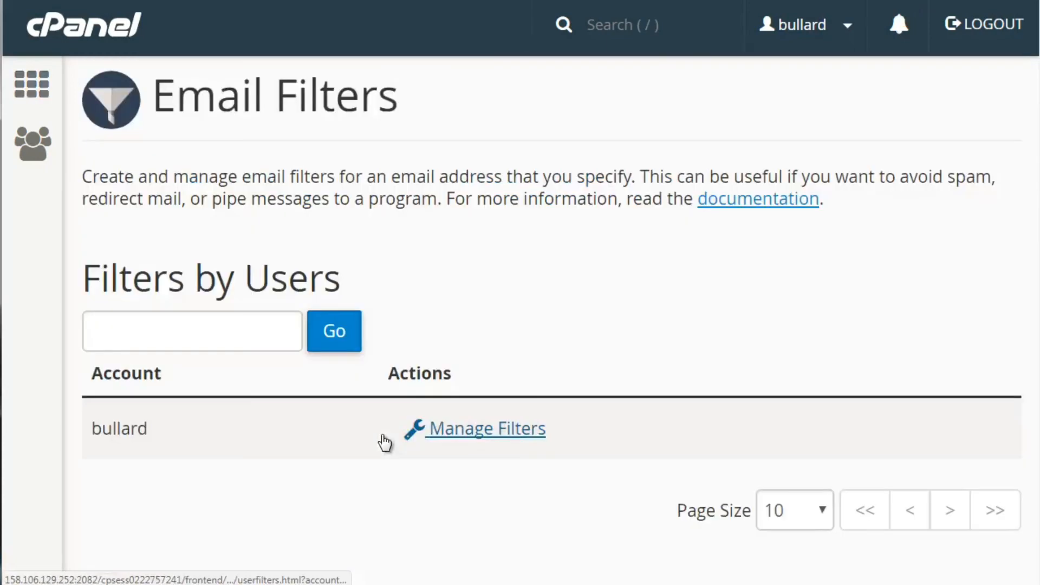
{"action": "key", "text": "alt+Left"}
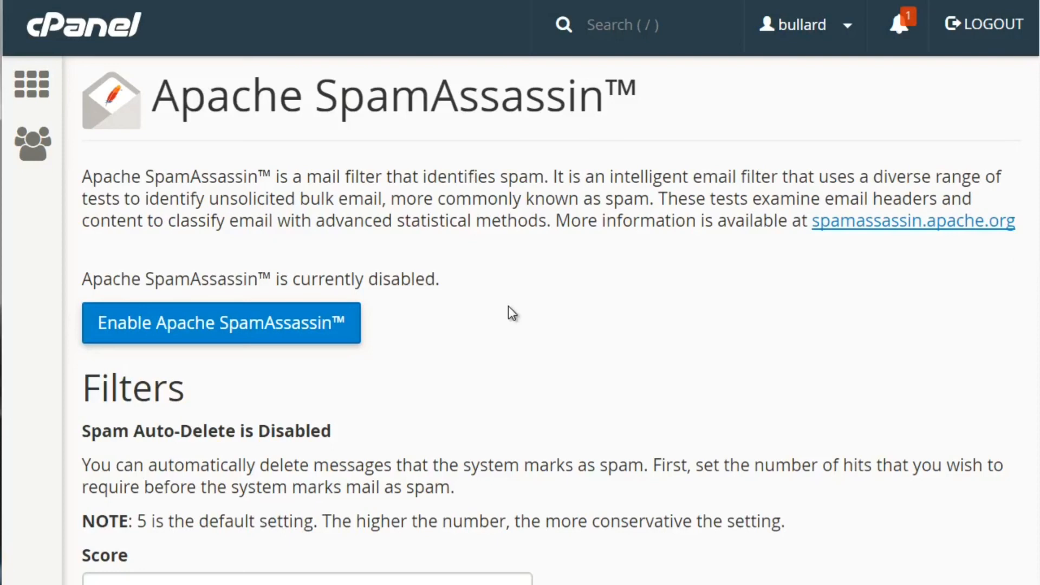
- Examine the Score choices for spam auto-deletion in the Apache SpamAssassin filters
{"action": "scroll", "coordinate": [542, 325], "scroll_direction": "down", "scroll_amount": 5}
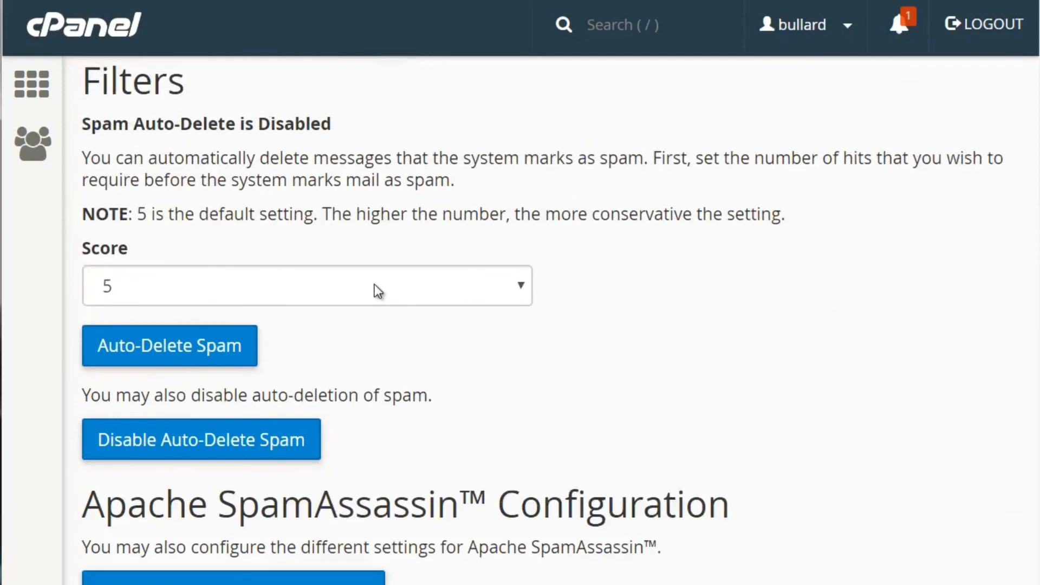
{"action": "left_click", "coordinate": [375, 285]}
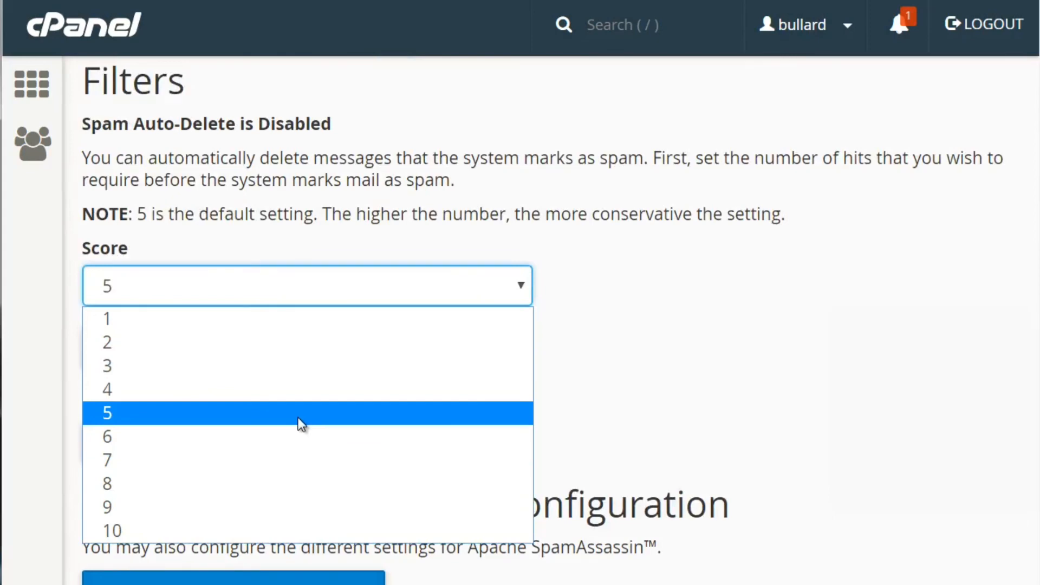
{"action": "left_click", "coordinate": [593, 184]}
{"action": "left_click", "coordinate": [591, 196]}
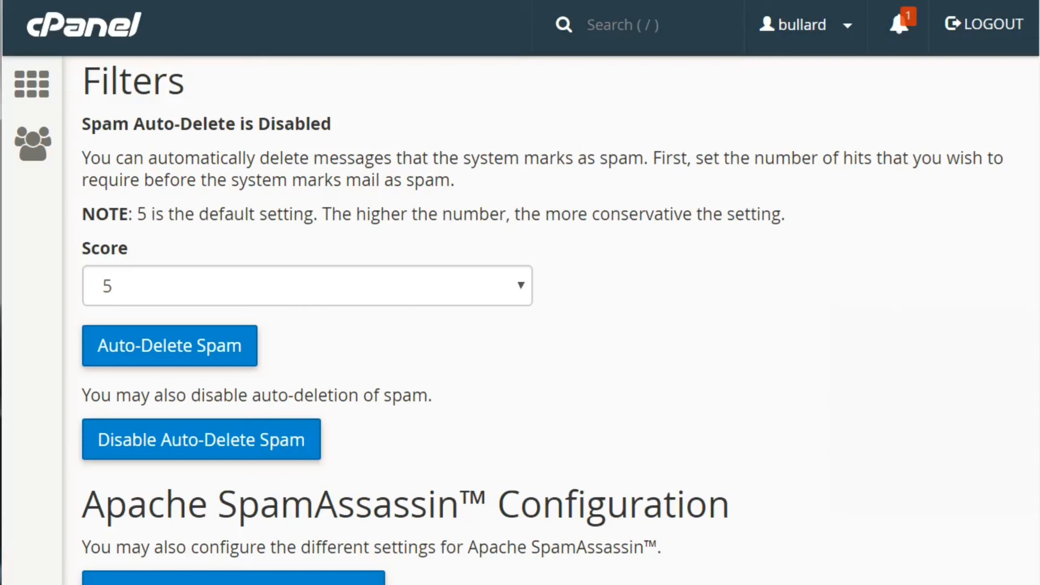
- Open the Apache SpamAssassin configuration and look through its blacklist_from, score and whitelist_from settings
{"action": "scroll", "coordinate": [226, 473], "scroll_direction": "down", "scroll_amount": 3}
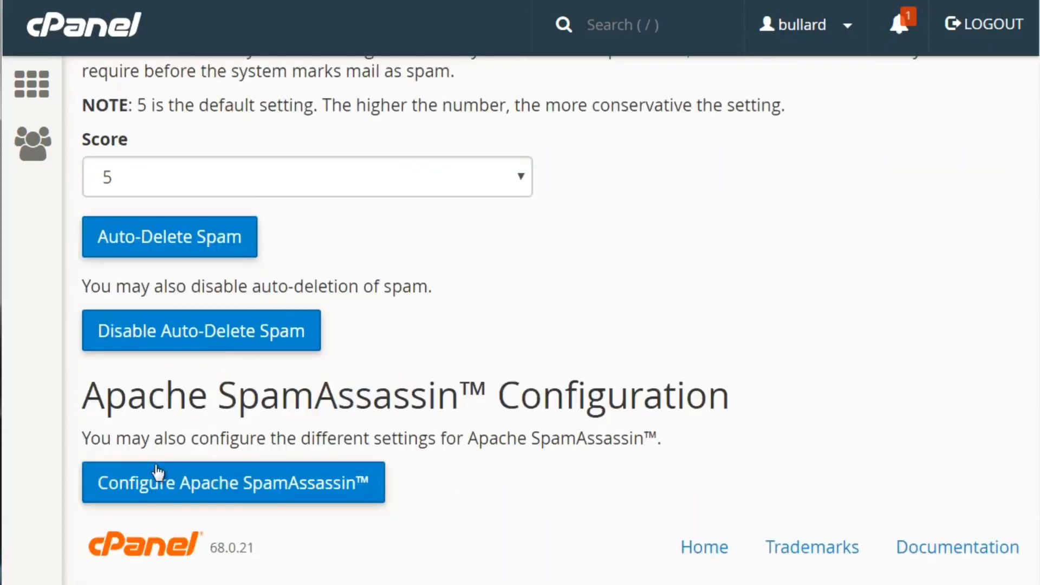
{"action": "left_click", "coordinate": [232, 487]}
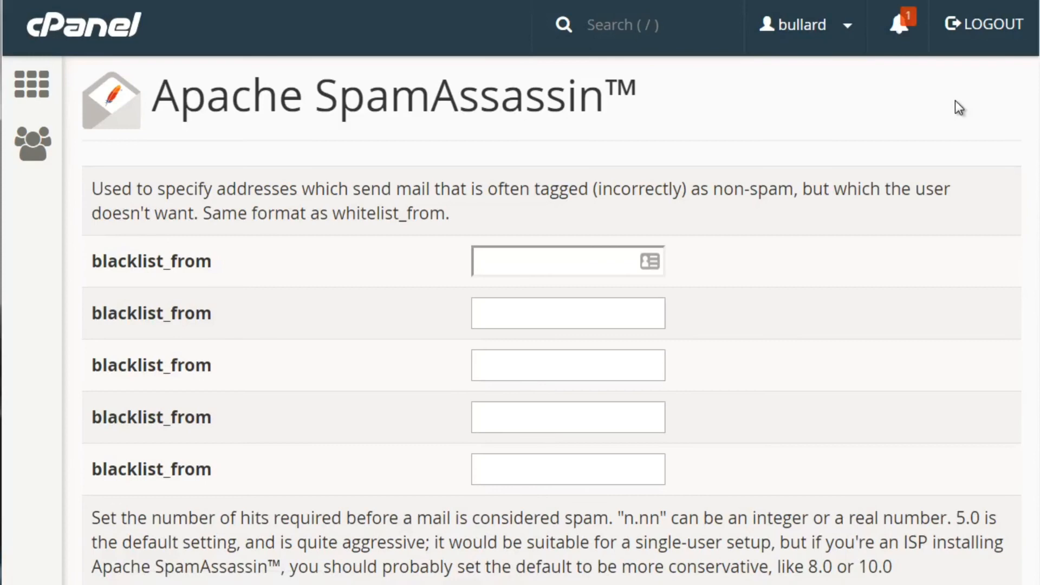
{"action": "left_click", "coordinate": [576, 260]}
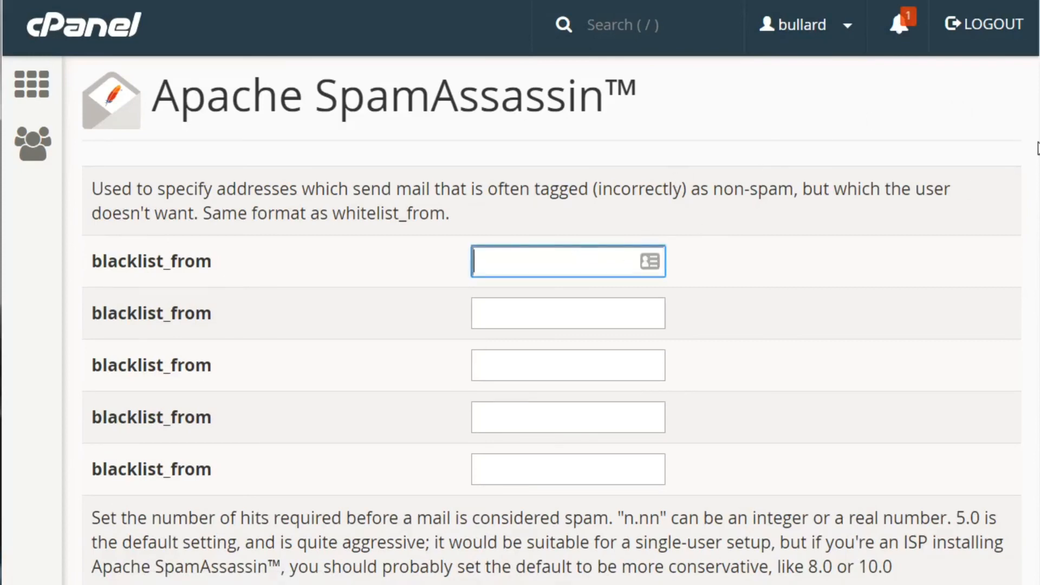
{"action": "scroll", "coordinate": [551, 320], "scroll_direction": "down", "scroll_amount": 10}
{"action": "scroll", "coordinate": [551, 320], "scroll_direction": "down", "scroll_amount": 8}
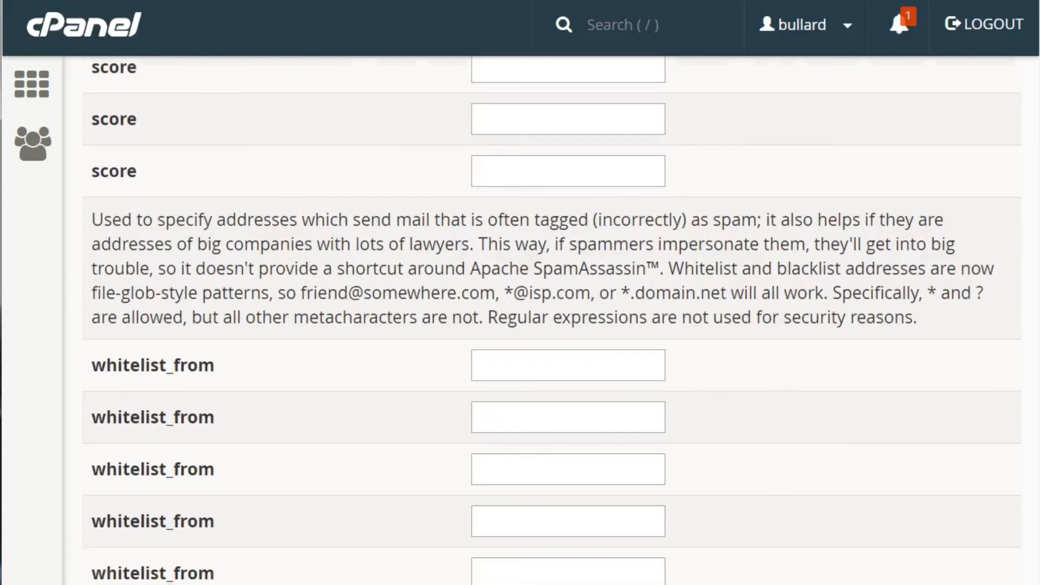
{"action": "left_click", "coordinate": [568, 100]}
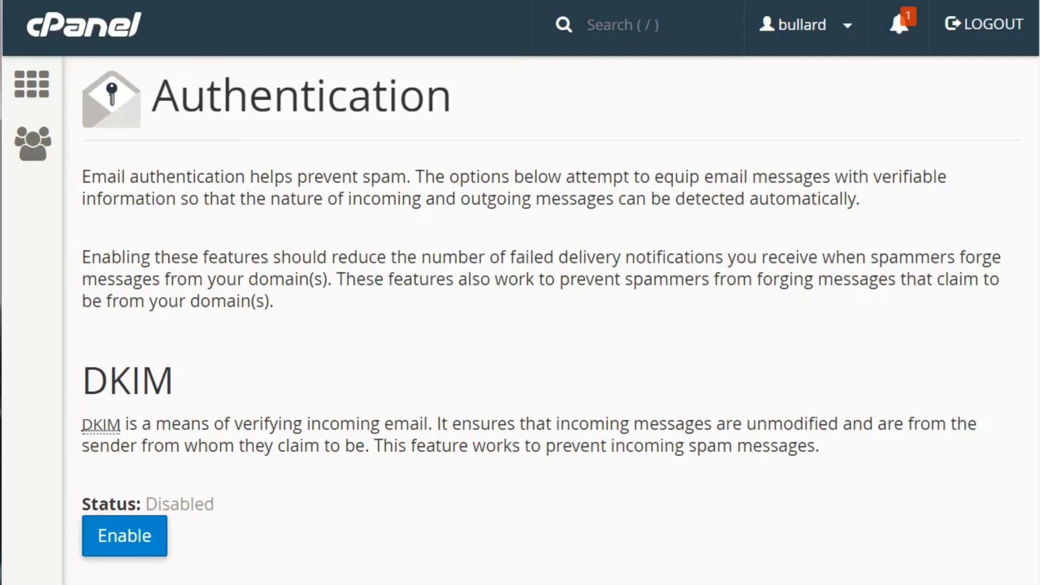
- Enable DKIM and SPF on the email Authentication page and view the advanced SPF settings
{"action": "scroll", "coordinate": [1016, 238], "scroll_direction": "down", "scroll_amount": 5}
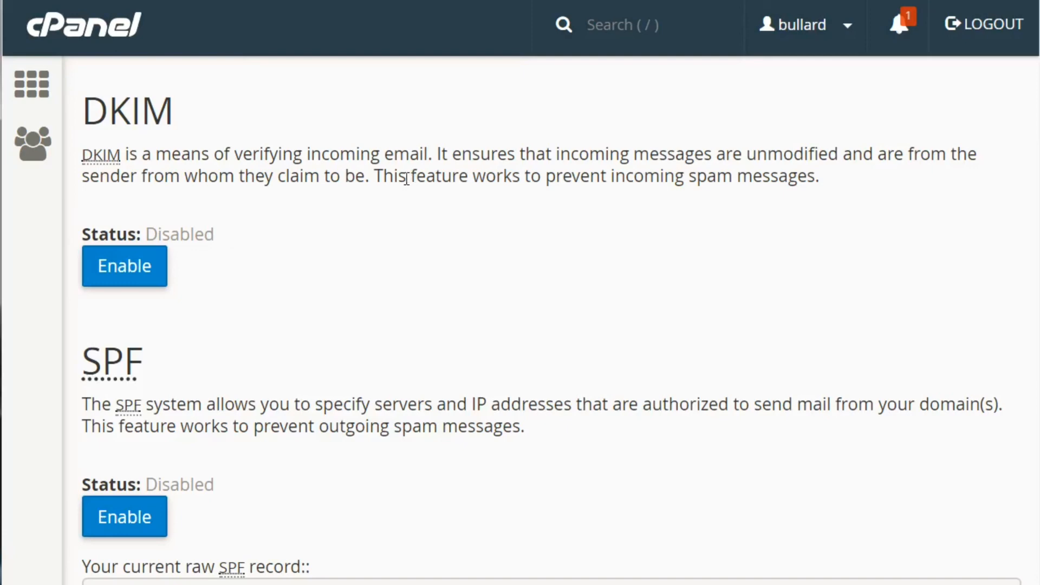
{"action": "left_click", "coordinate": [150, 273]}
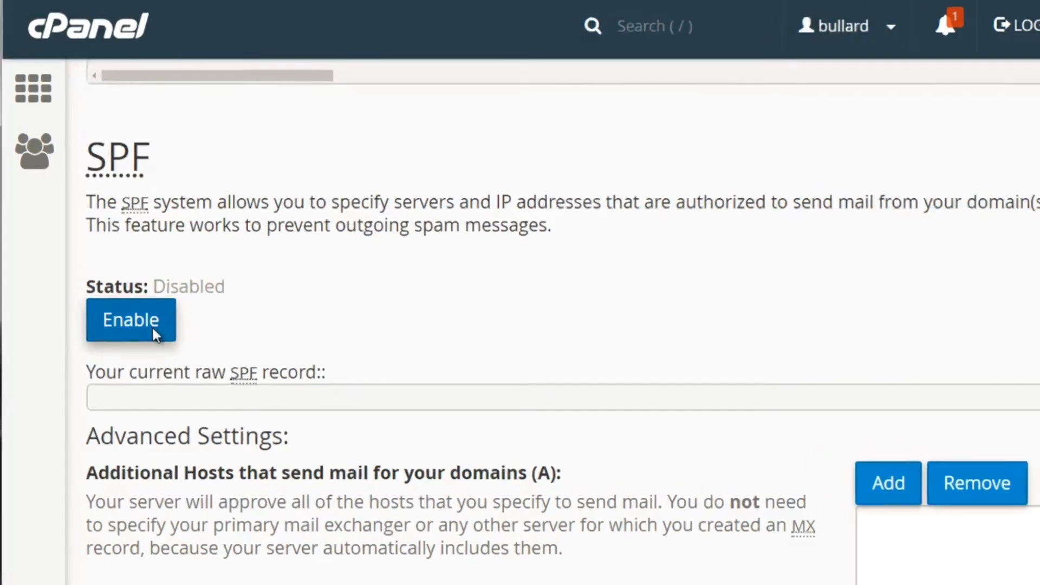
{"action": "scroll", "coordinate": [541, 336], "scroll_direction": "down", "scroll_amount": 5}
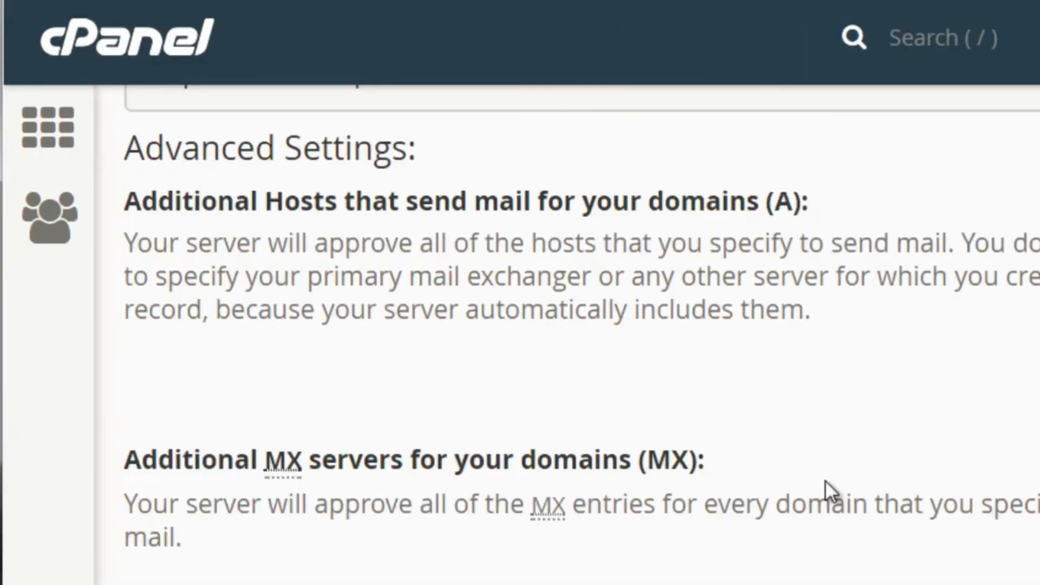
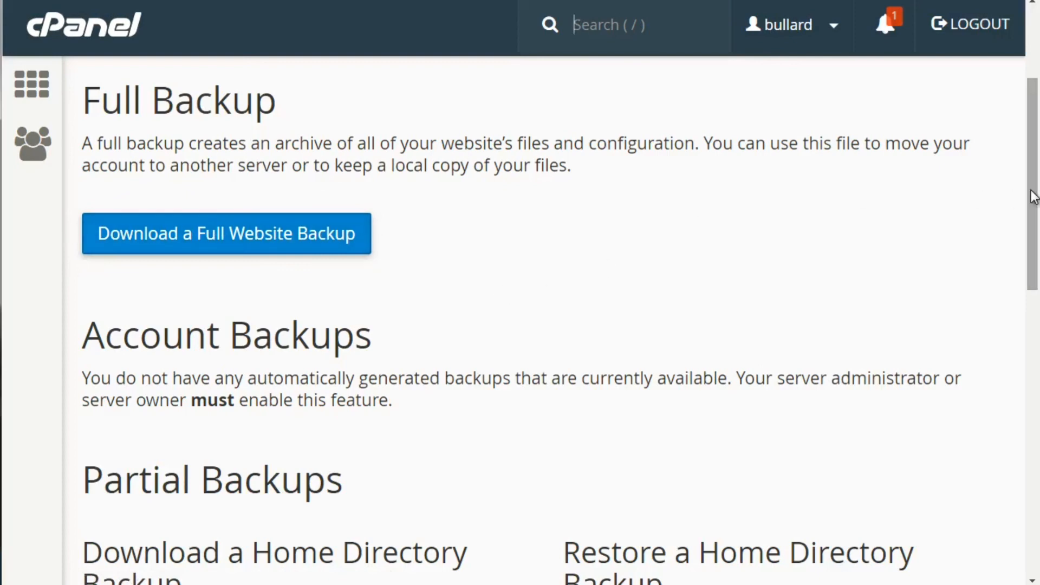
- Look through the full, account and partial backup options on the Backup page, including home directory and MySQL database backups
{"action": "left_click_drag", "start_coordinate": [1033, 197], "coordinate": [1033, 281]}
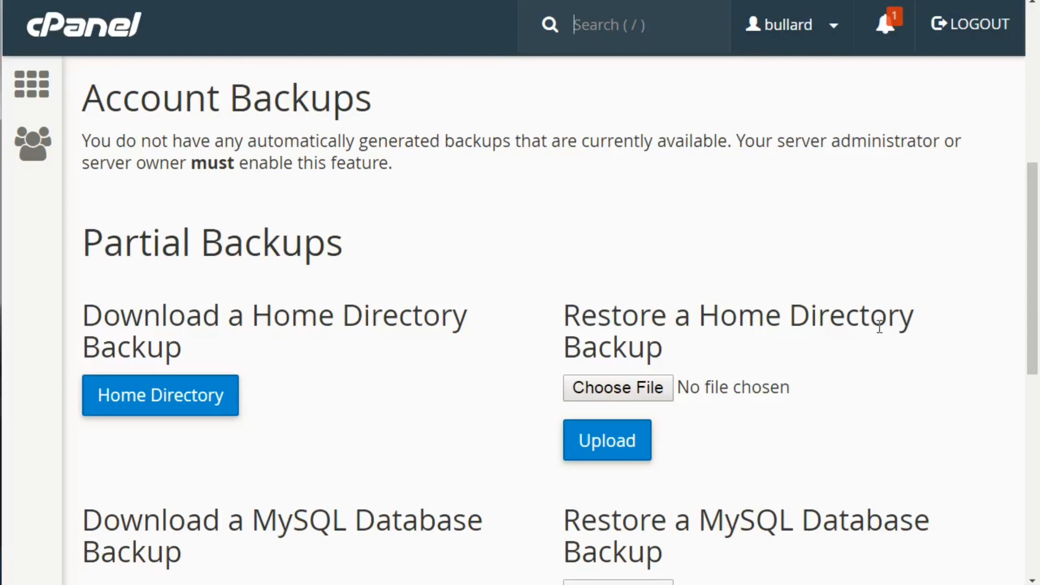
{"action": "left_click_drag", "start_coordinate": [1033, 298], "coordinate": [1034, 316]}
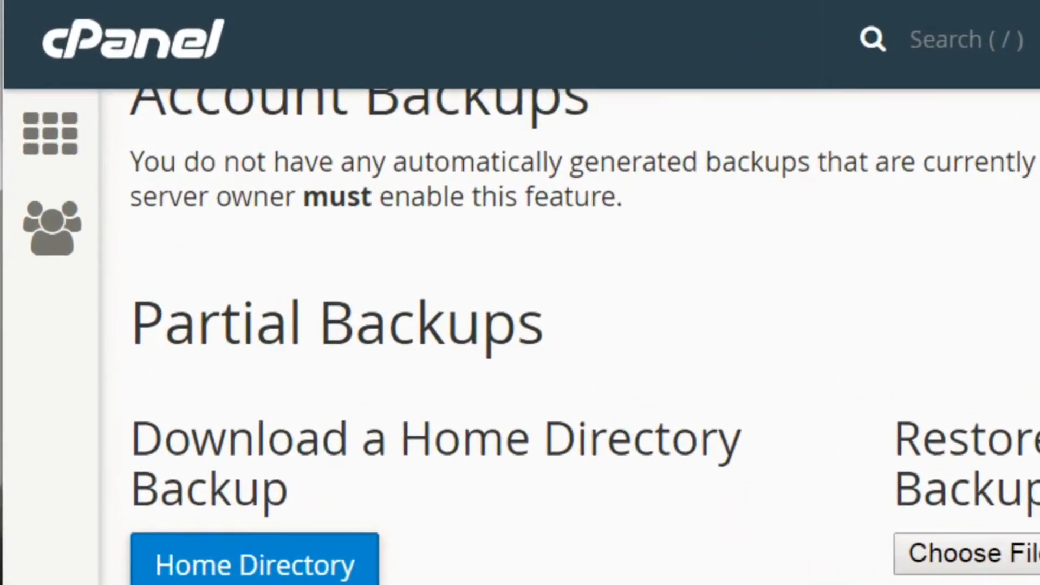
{"action": "scroll", "coordinate": [520, 325], "scroll_direction": "down", "scroll_amount": 5}
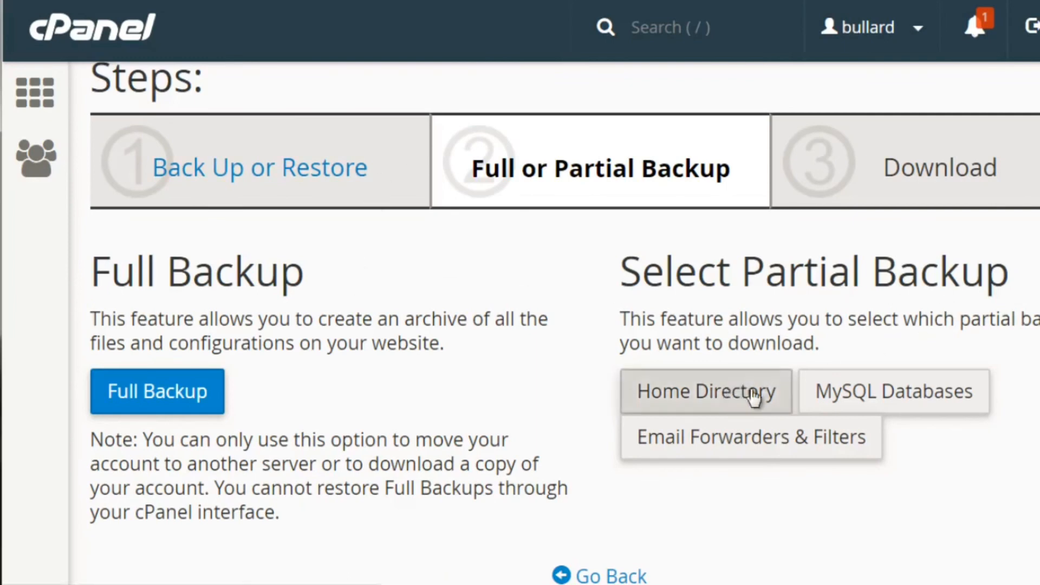
- View the Backup Wizard's Full Backup option and its restore page for a Home Directory backup
{"action": "left_click", "coordinate": [181, 395]}
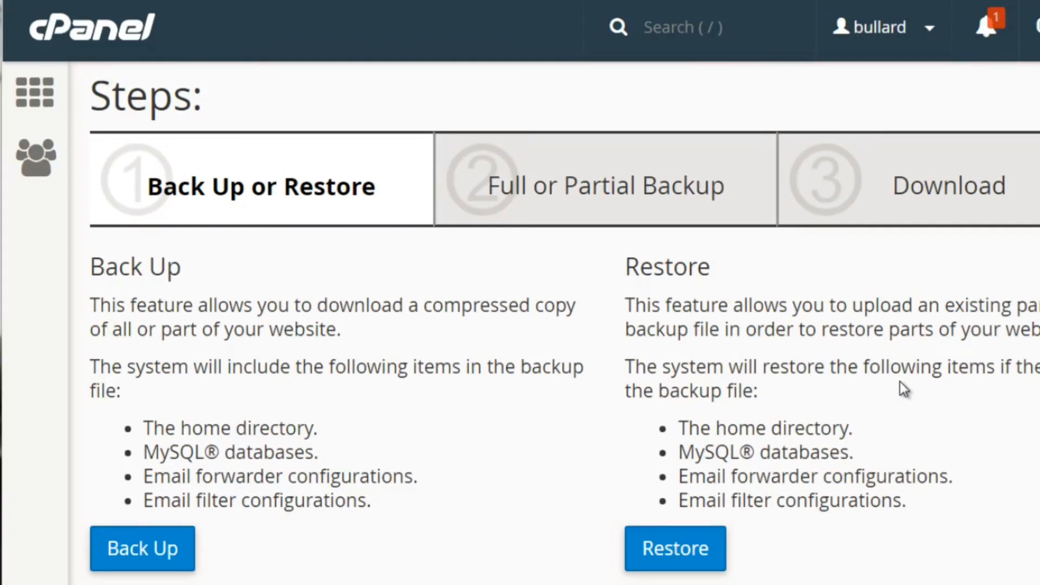
{"action": "left_click", "coordinate": [701, 552]}
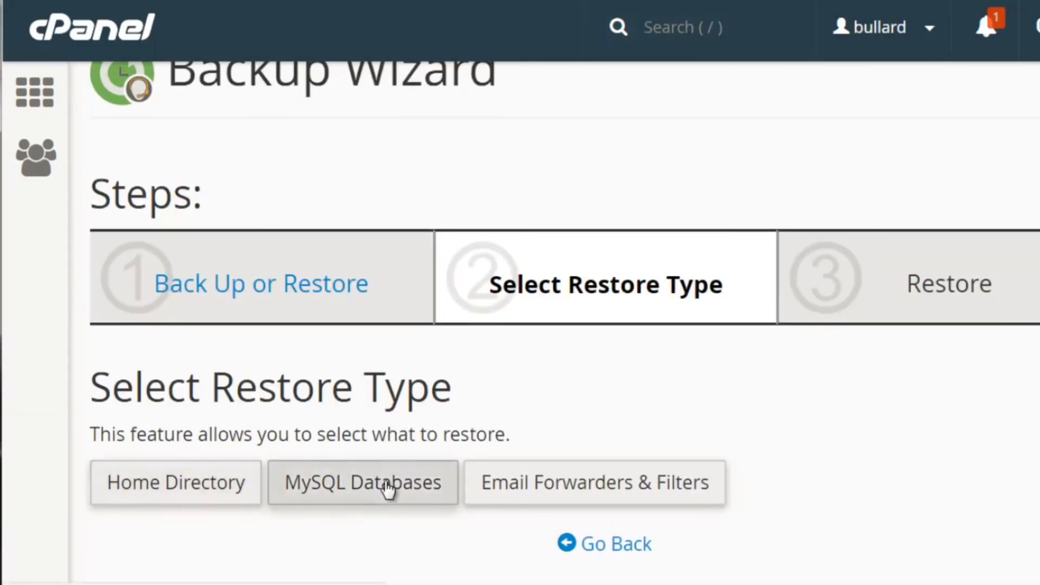
{"action": "left_click", "coordinate": [206, 491]}
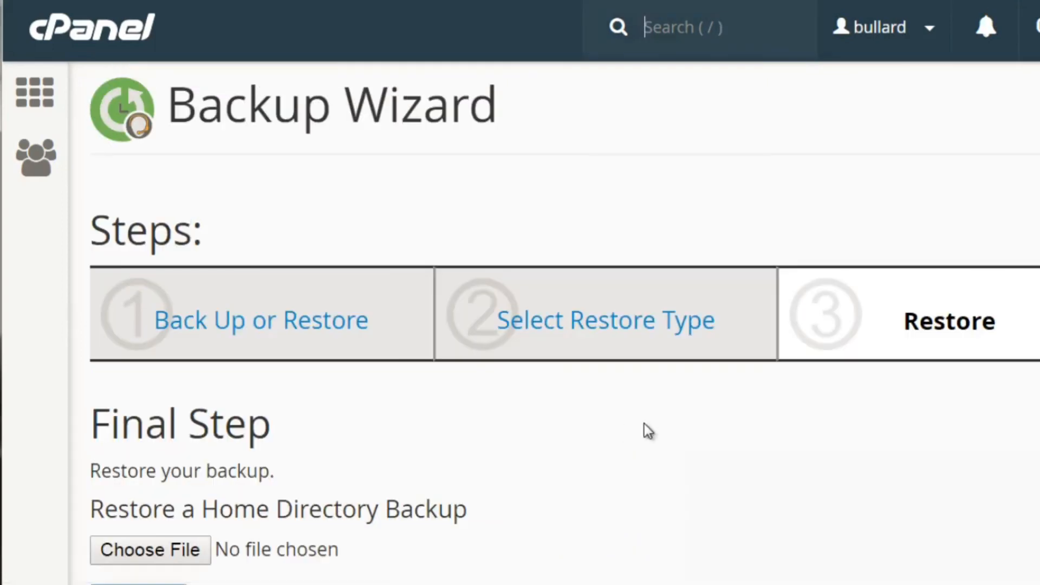
{"action": "scroll", "coordinate": [509, 362], "scroll_direction": "down", "scroll_amount": 1}
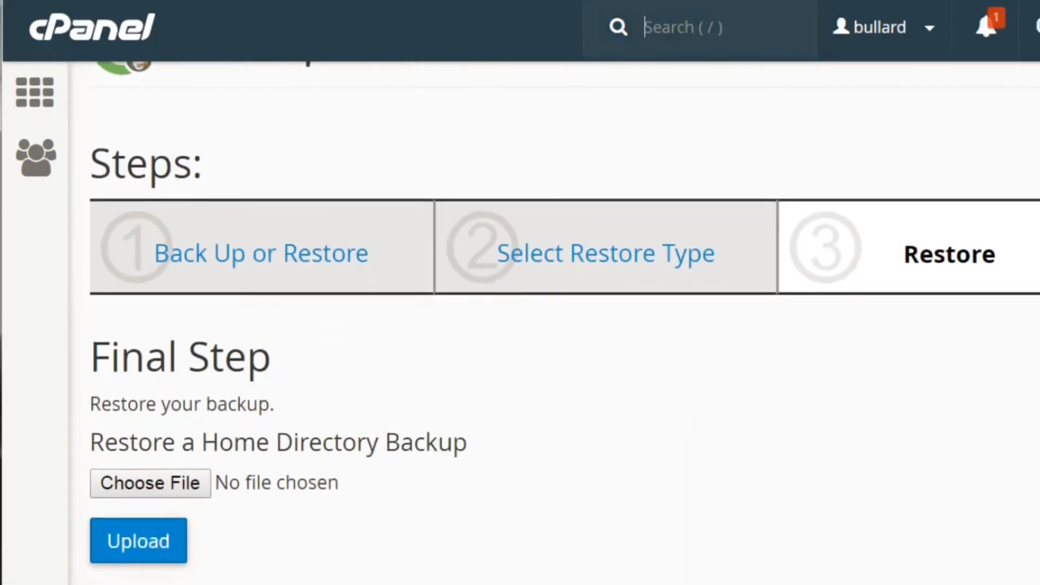